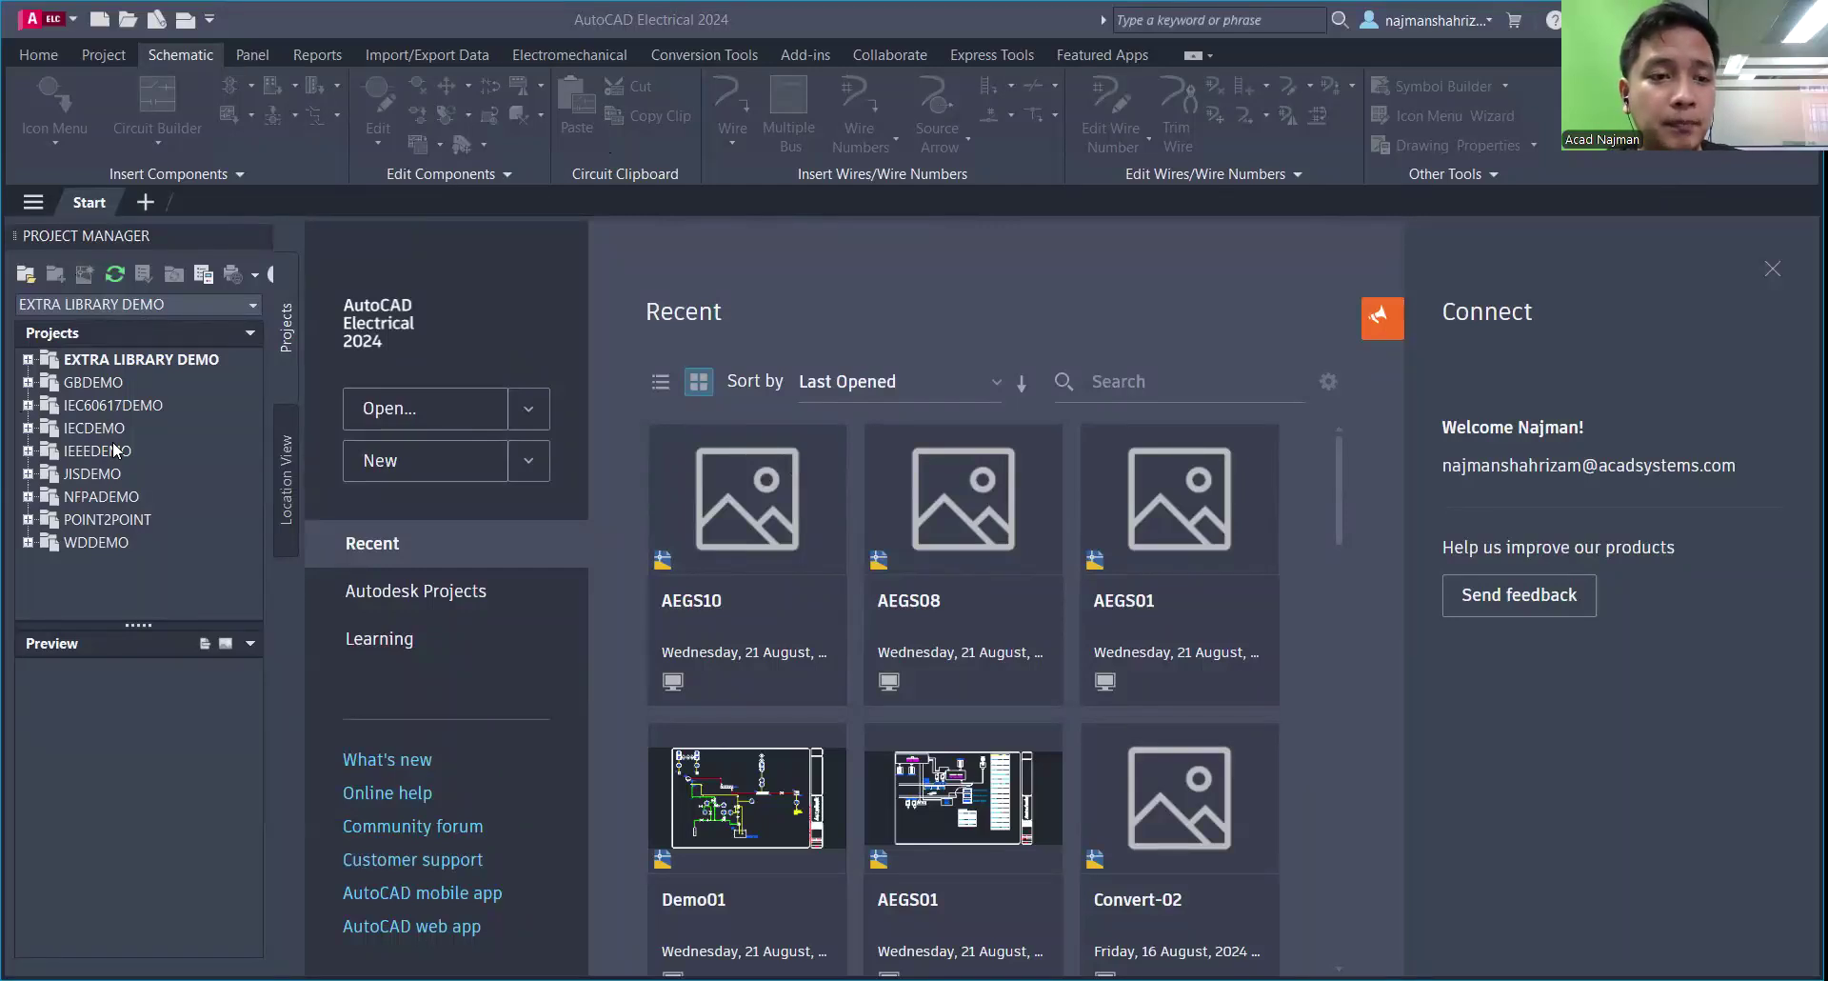
Step: Make IECDEMO the active project and expand it to show its SCHEMATIC and PANEL folders
{"action": "left_click", "coordinate": [106, 384]}
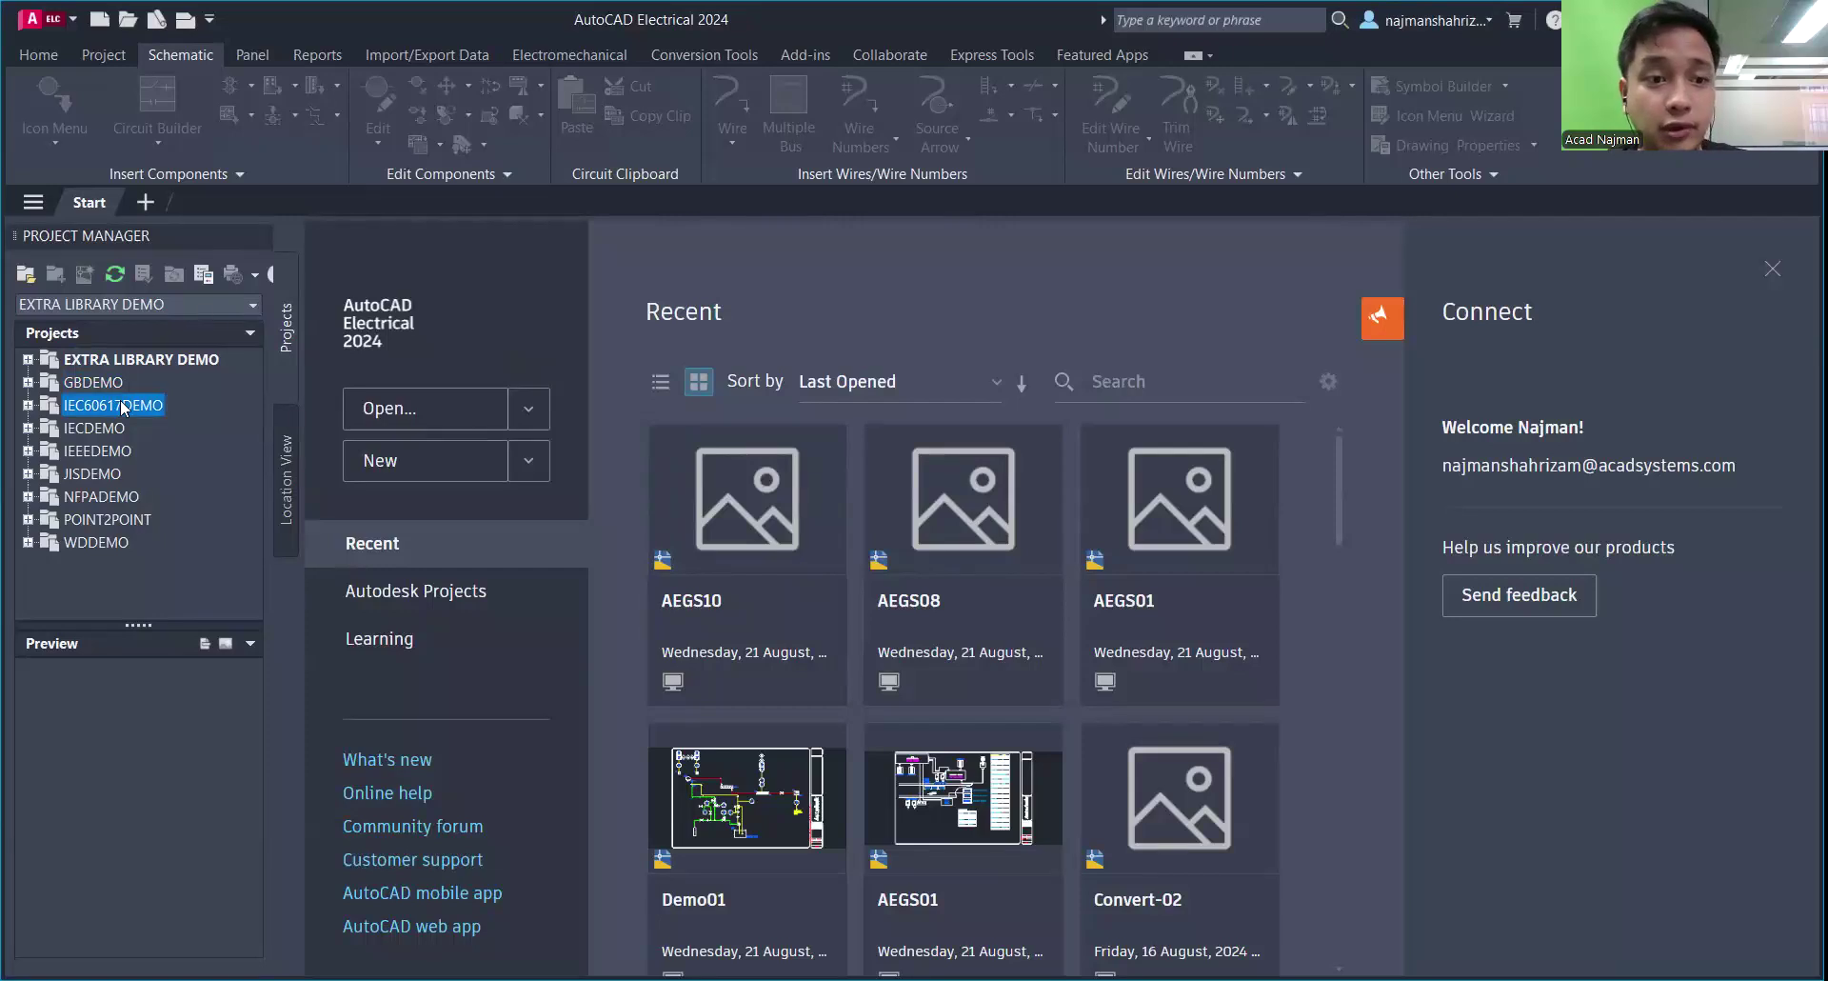
{"action": "left_click", "coordinate": [96, 430]}
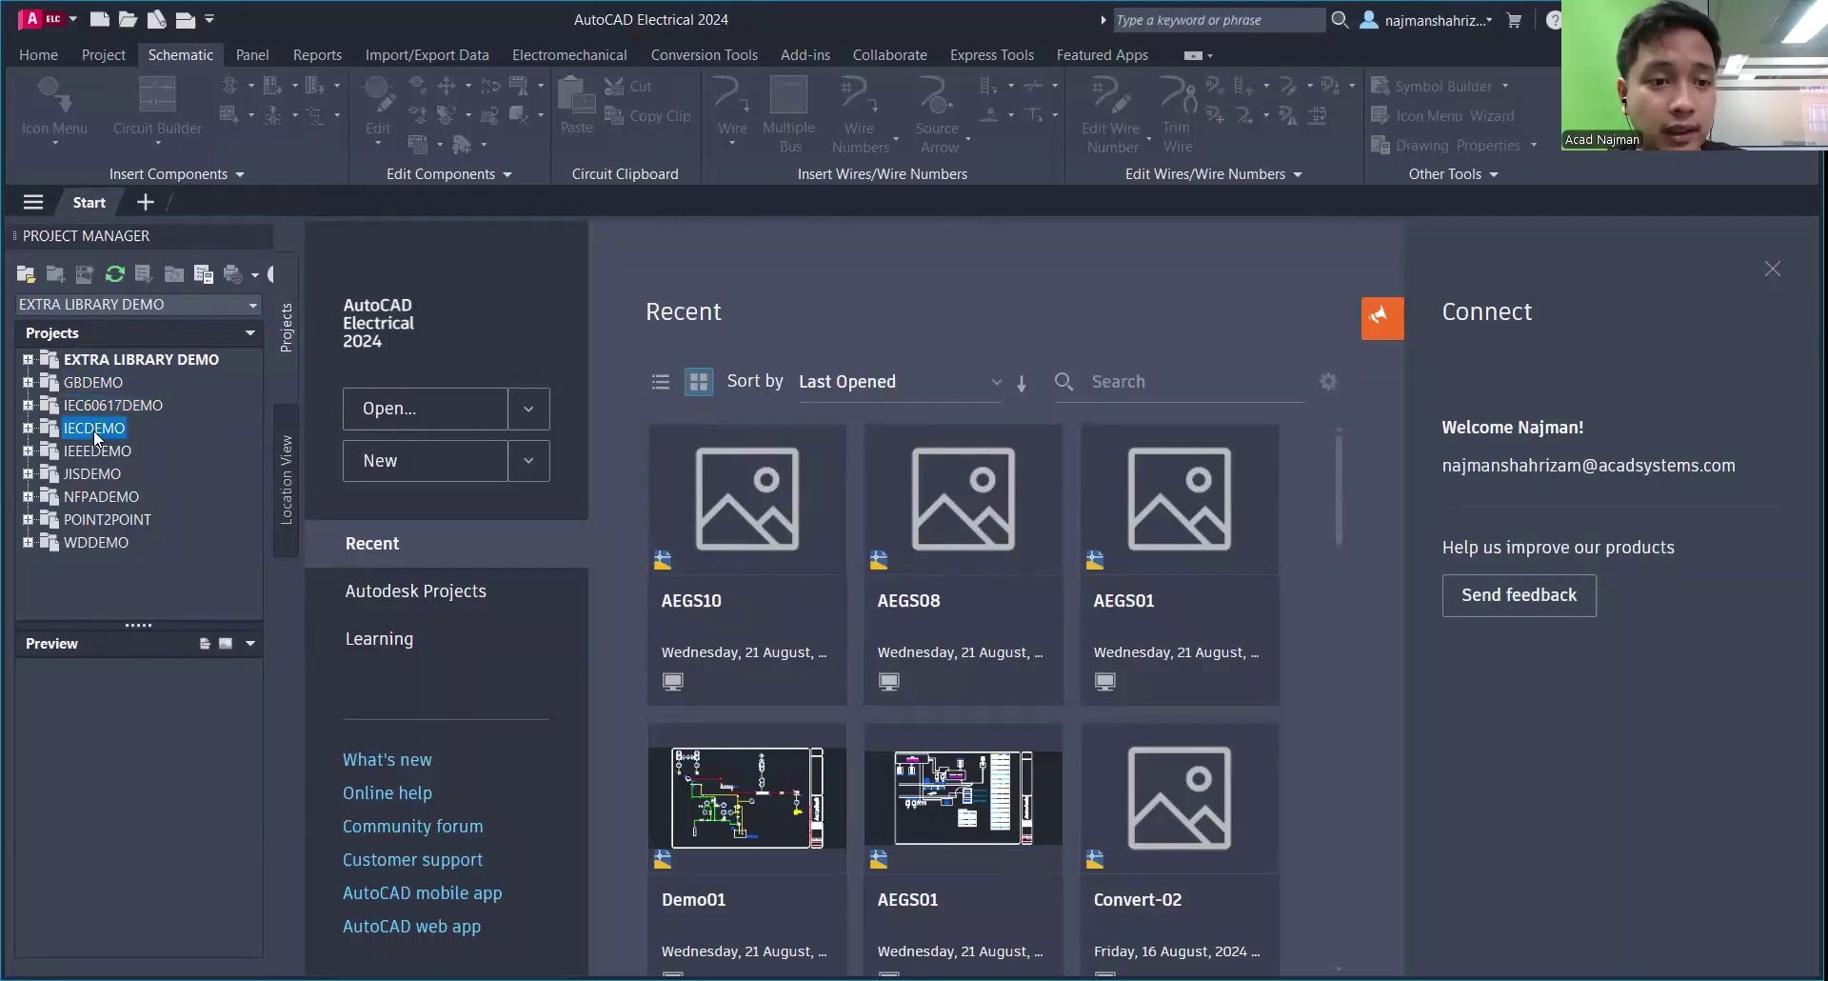
{"action": "right_click", "coordinate": [96, 434]}
{"action": "left_click", "coordinate": [251, 440]}
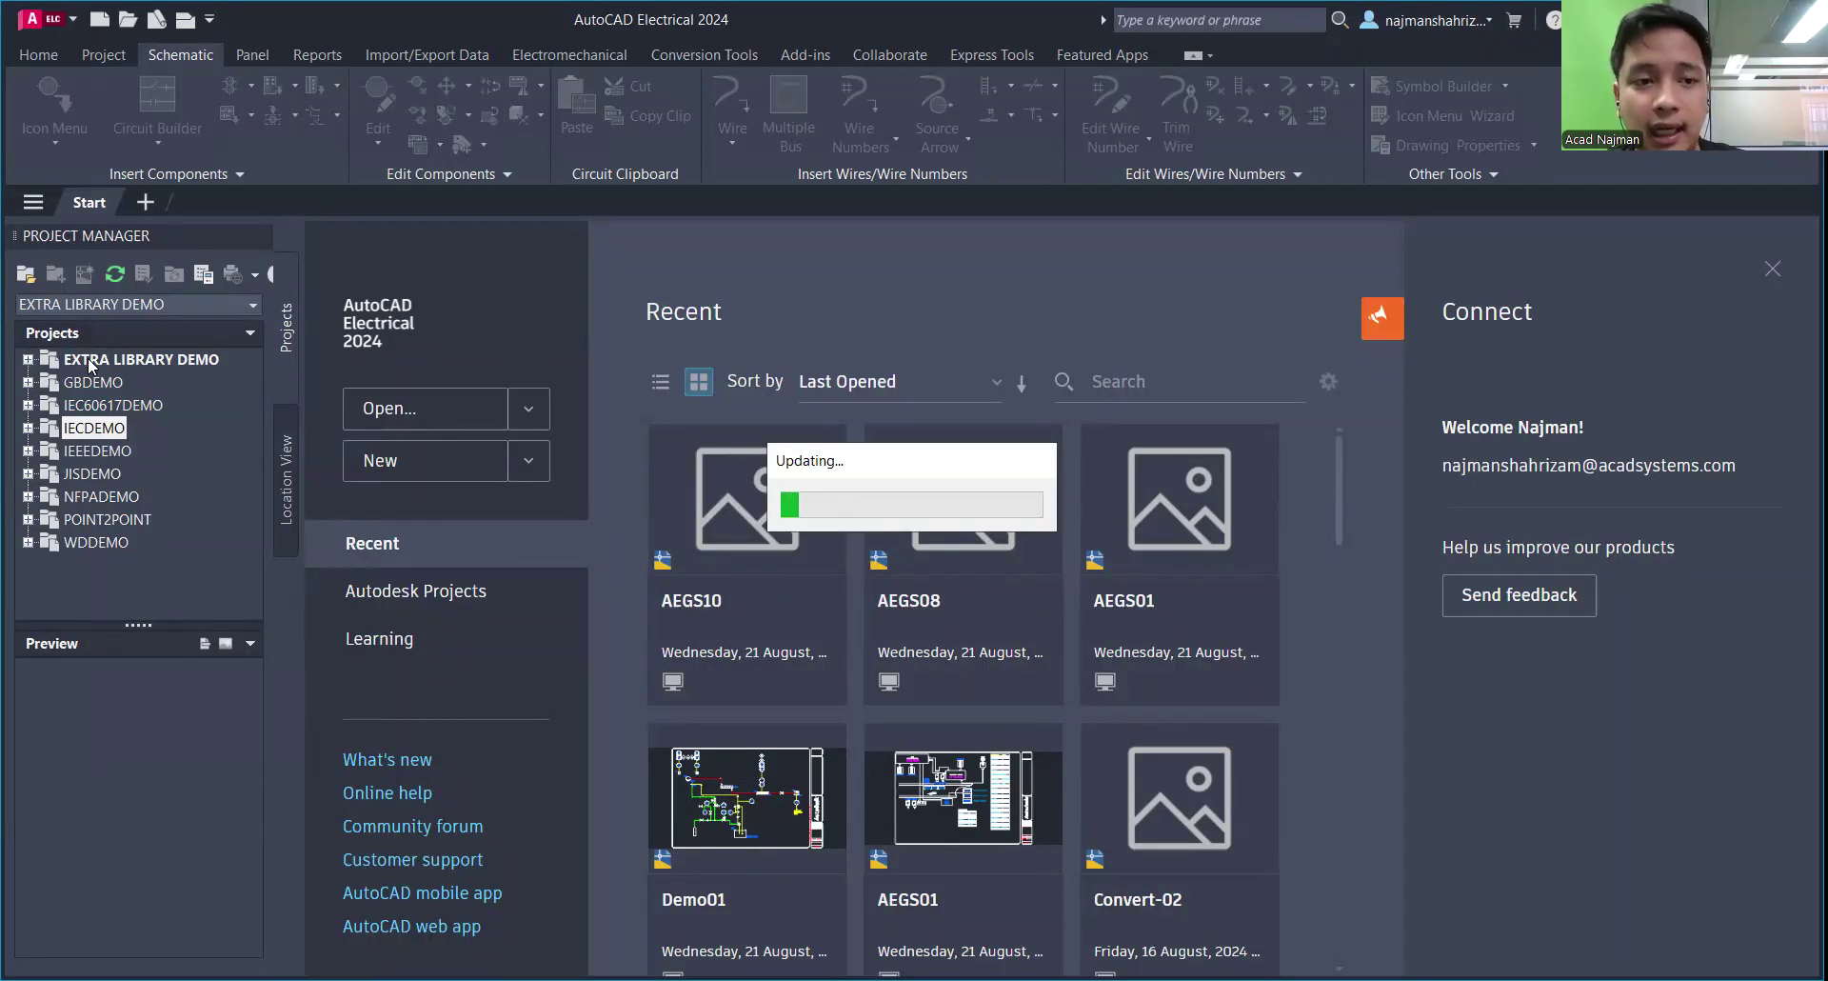
{"action": "left_click", "coordinate": [136, 383]}
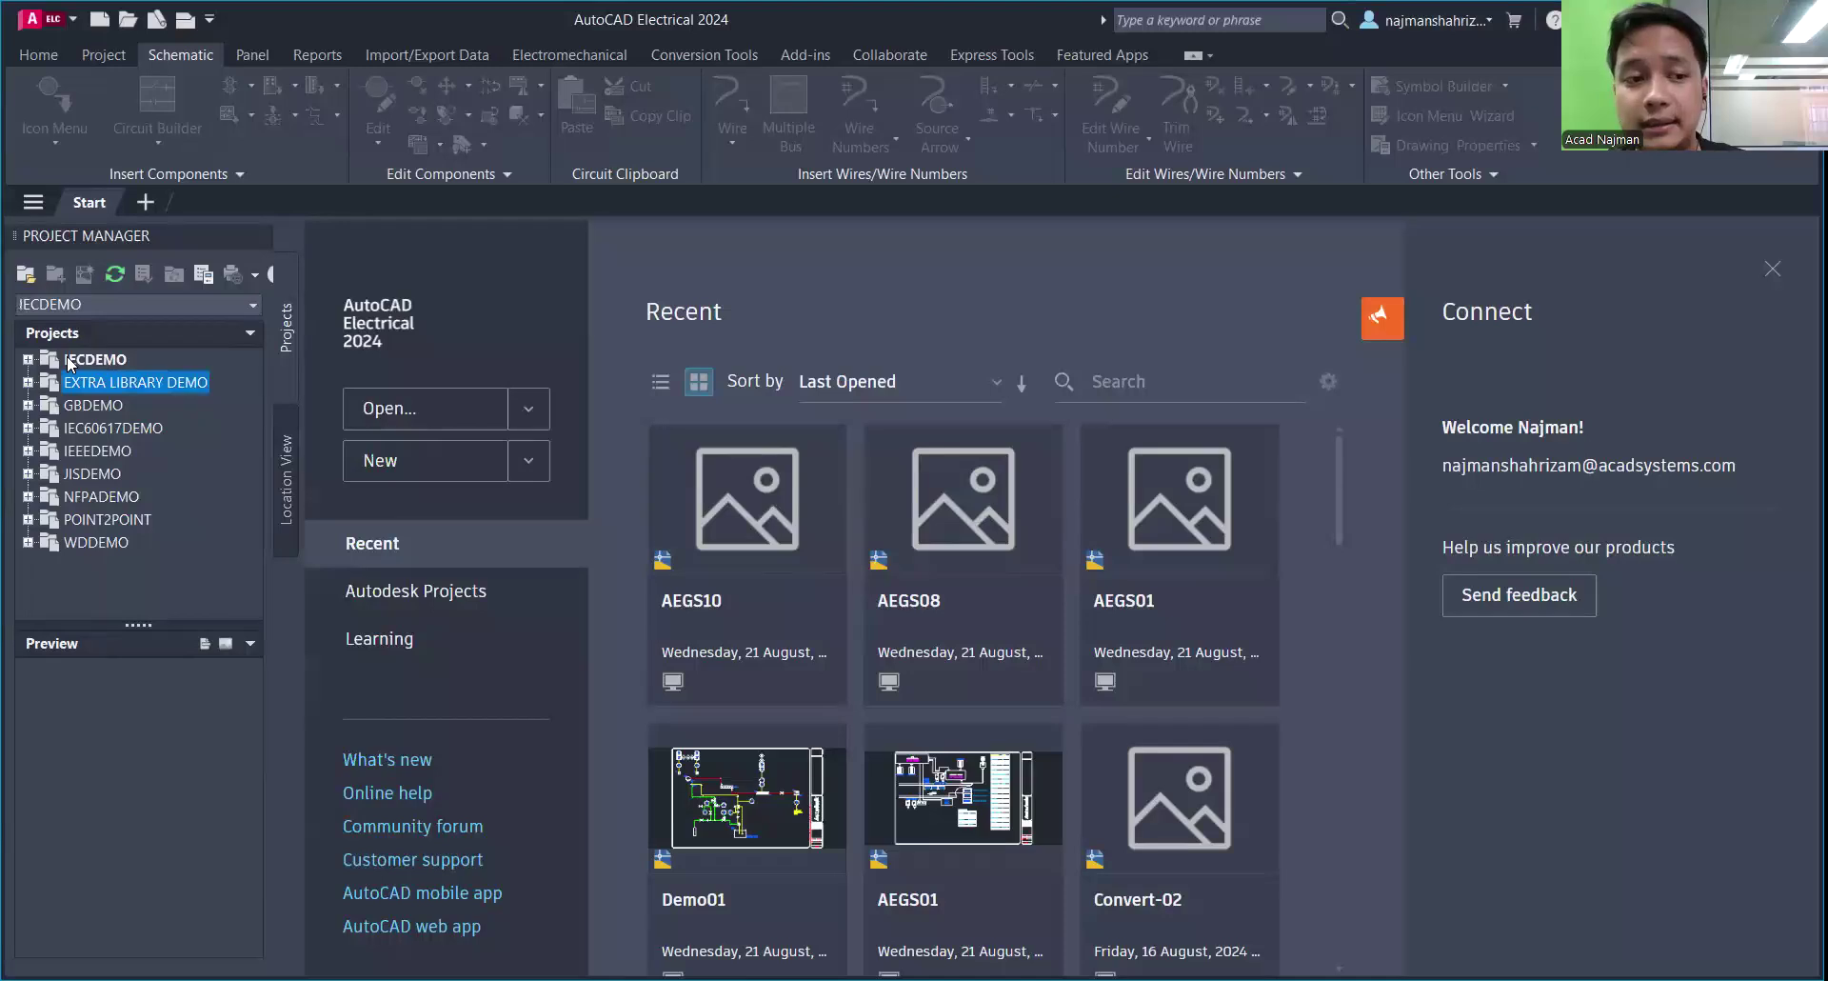
{"action": "double_click", "coordinate": [92, 359]}
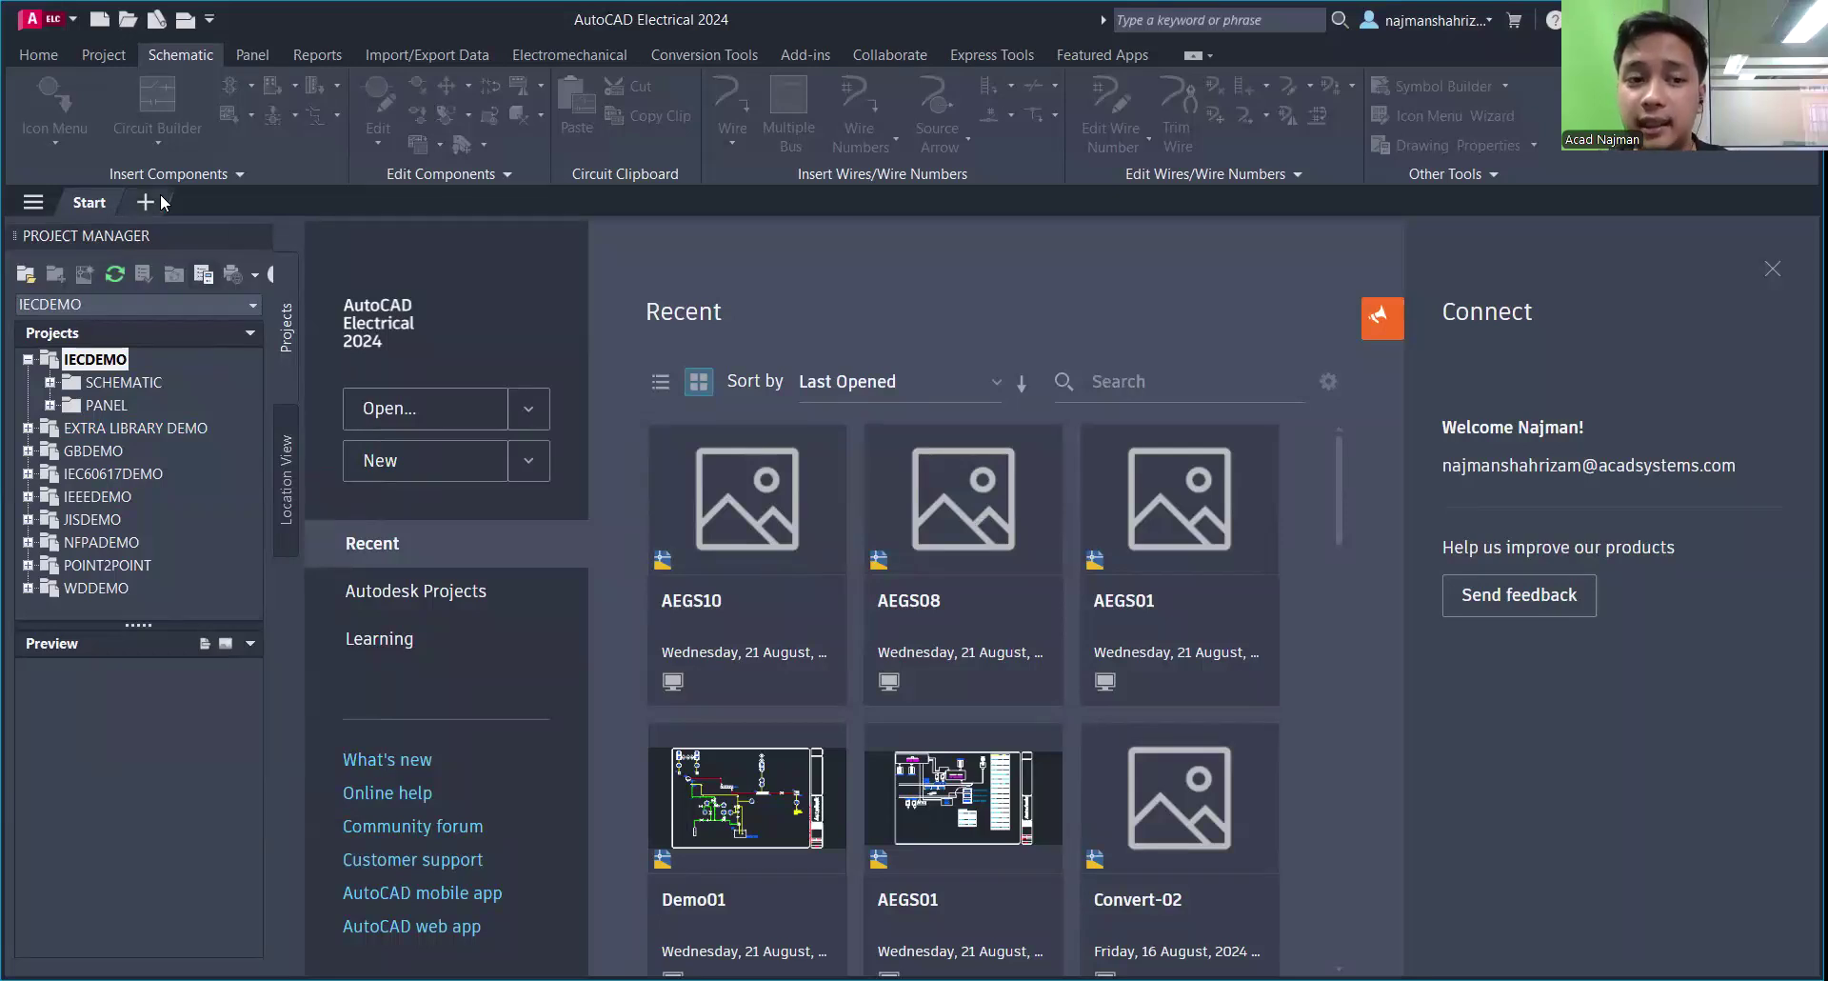
Step: Expand IECDEMO's SCHEMATIC folder, preview drawing 001.dwg, and open it
{"action": "left_click", "coordinate": [49, 382]}
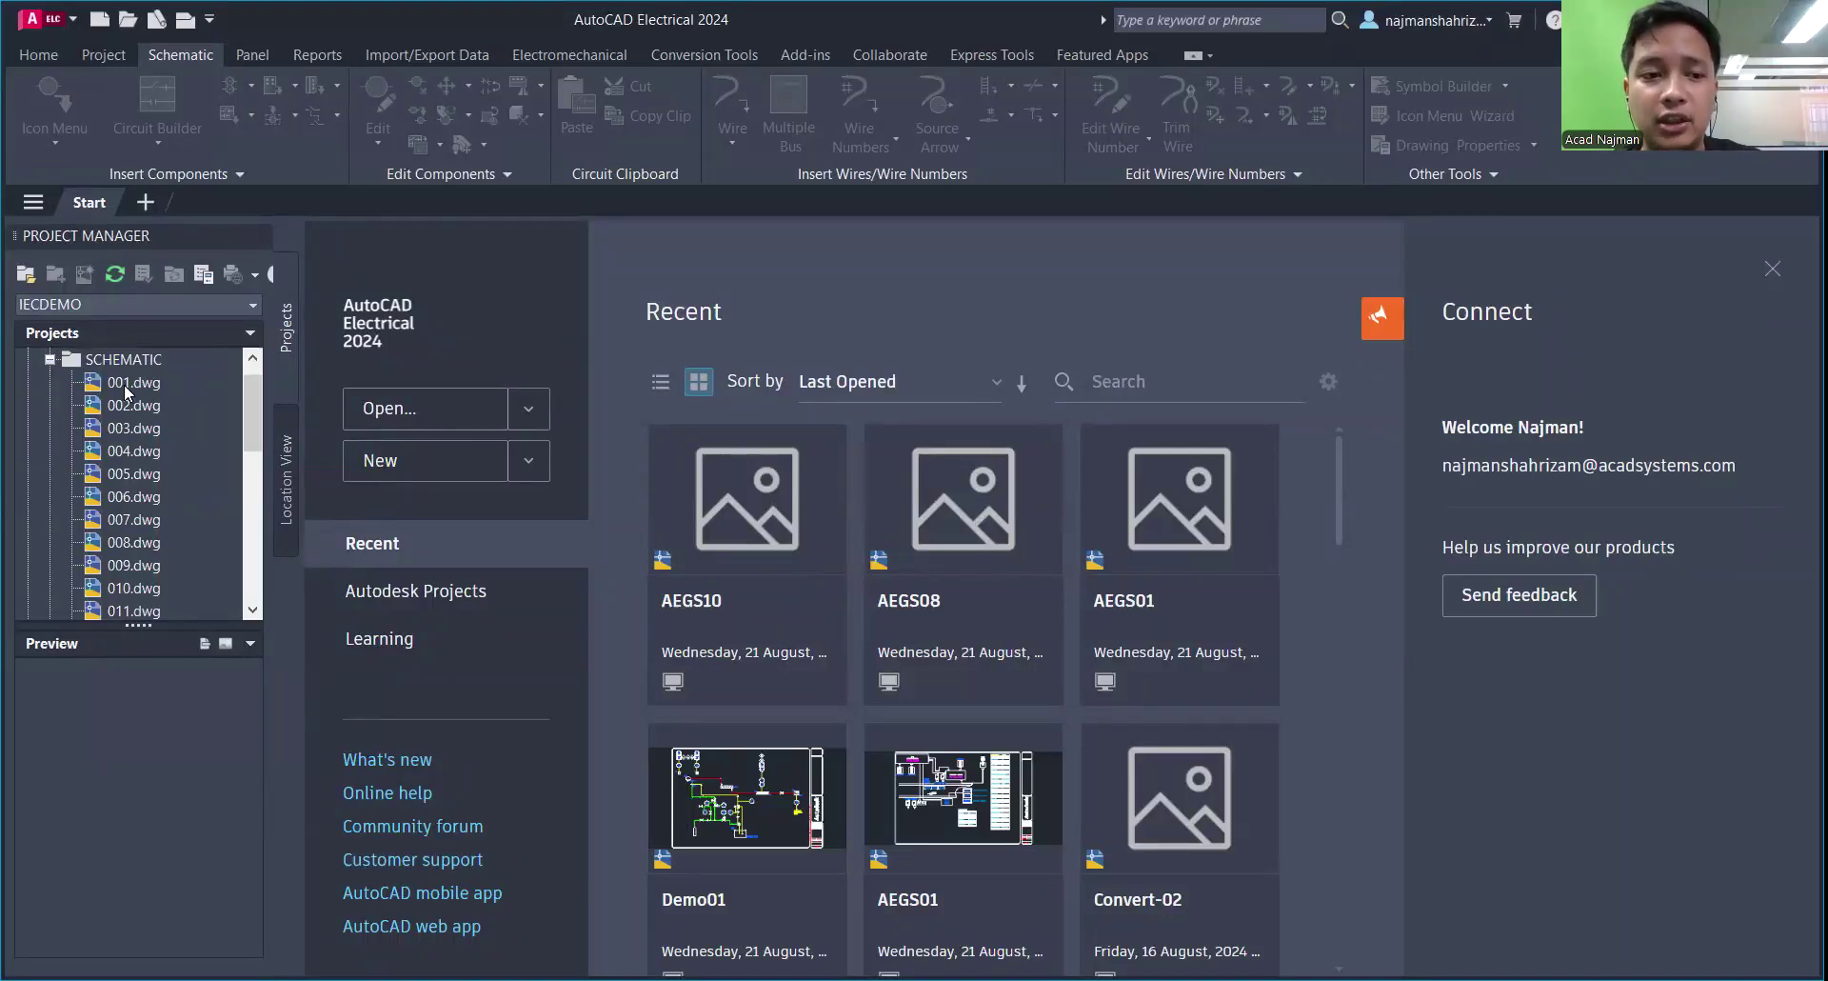
{"action": "scroll", "coordinate": [96, 384], "scroll_direction": "up", "scroll_amount": 1}
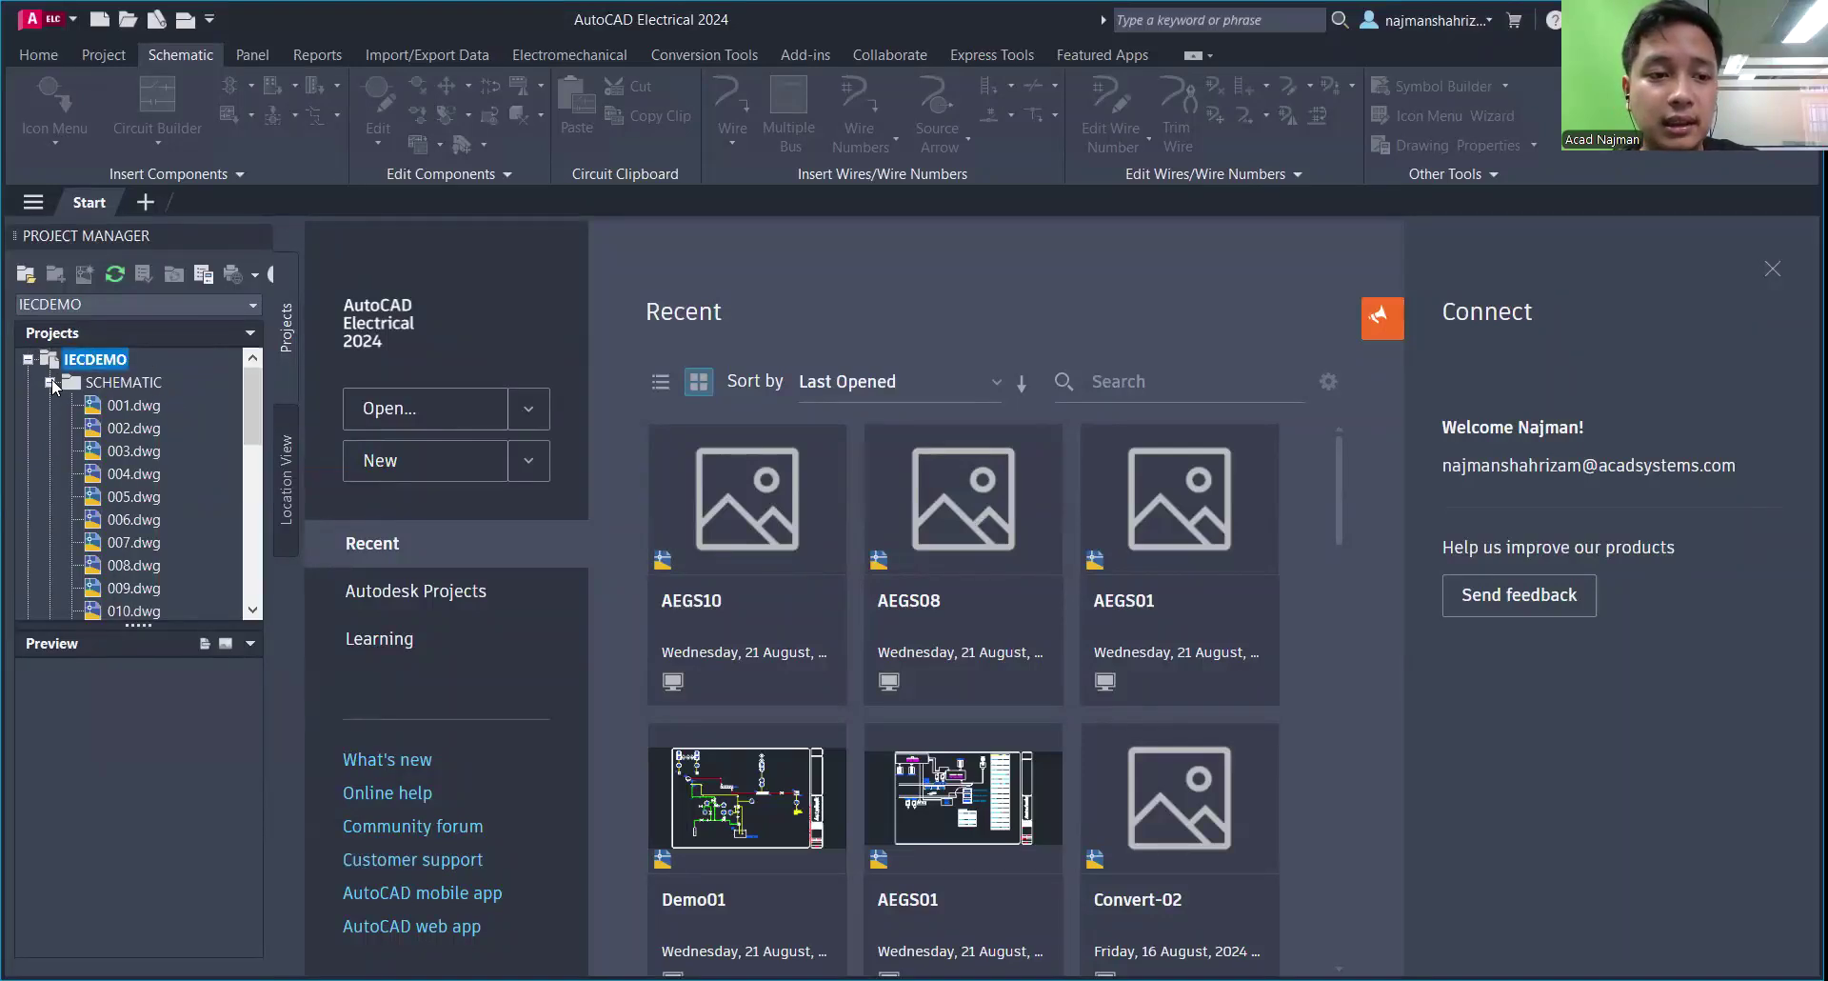
{"action": "left_click", "coordinate": [51, 381]}
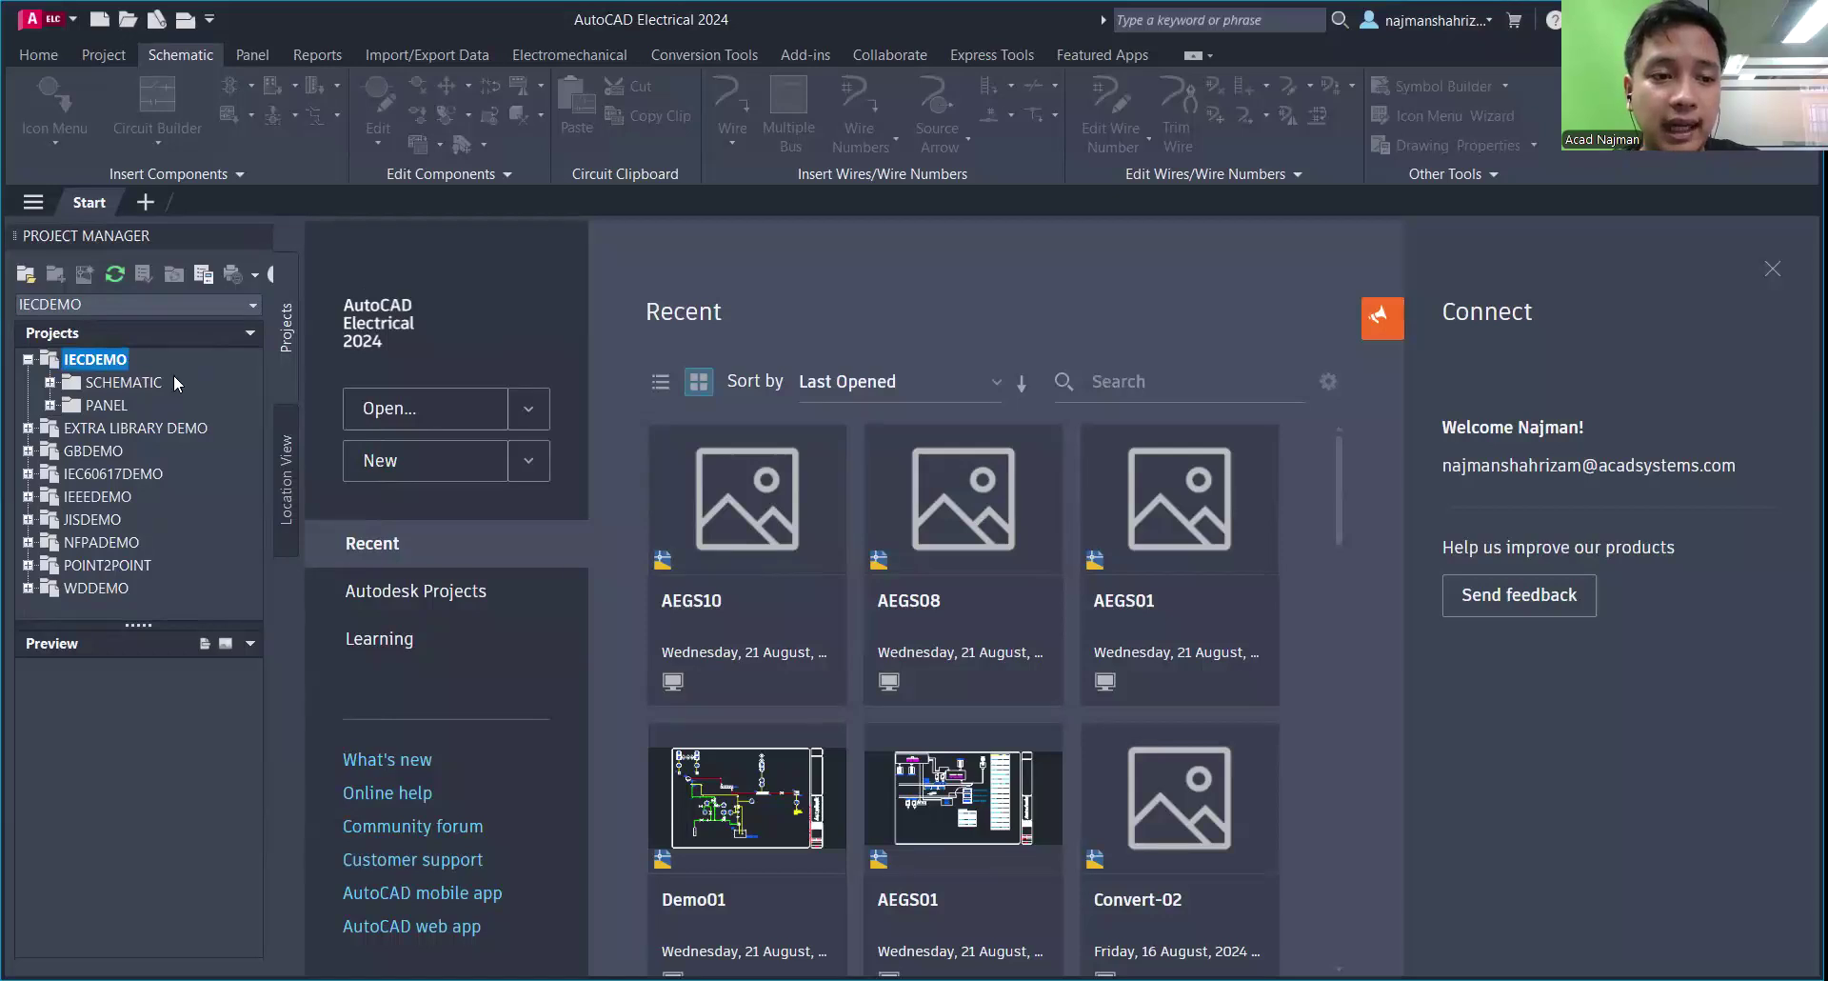
{"action": "left_click", "coordinate": [51, 383]}
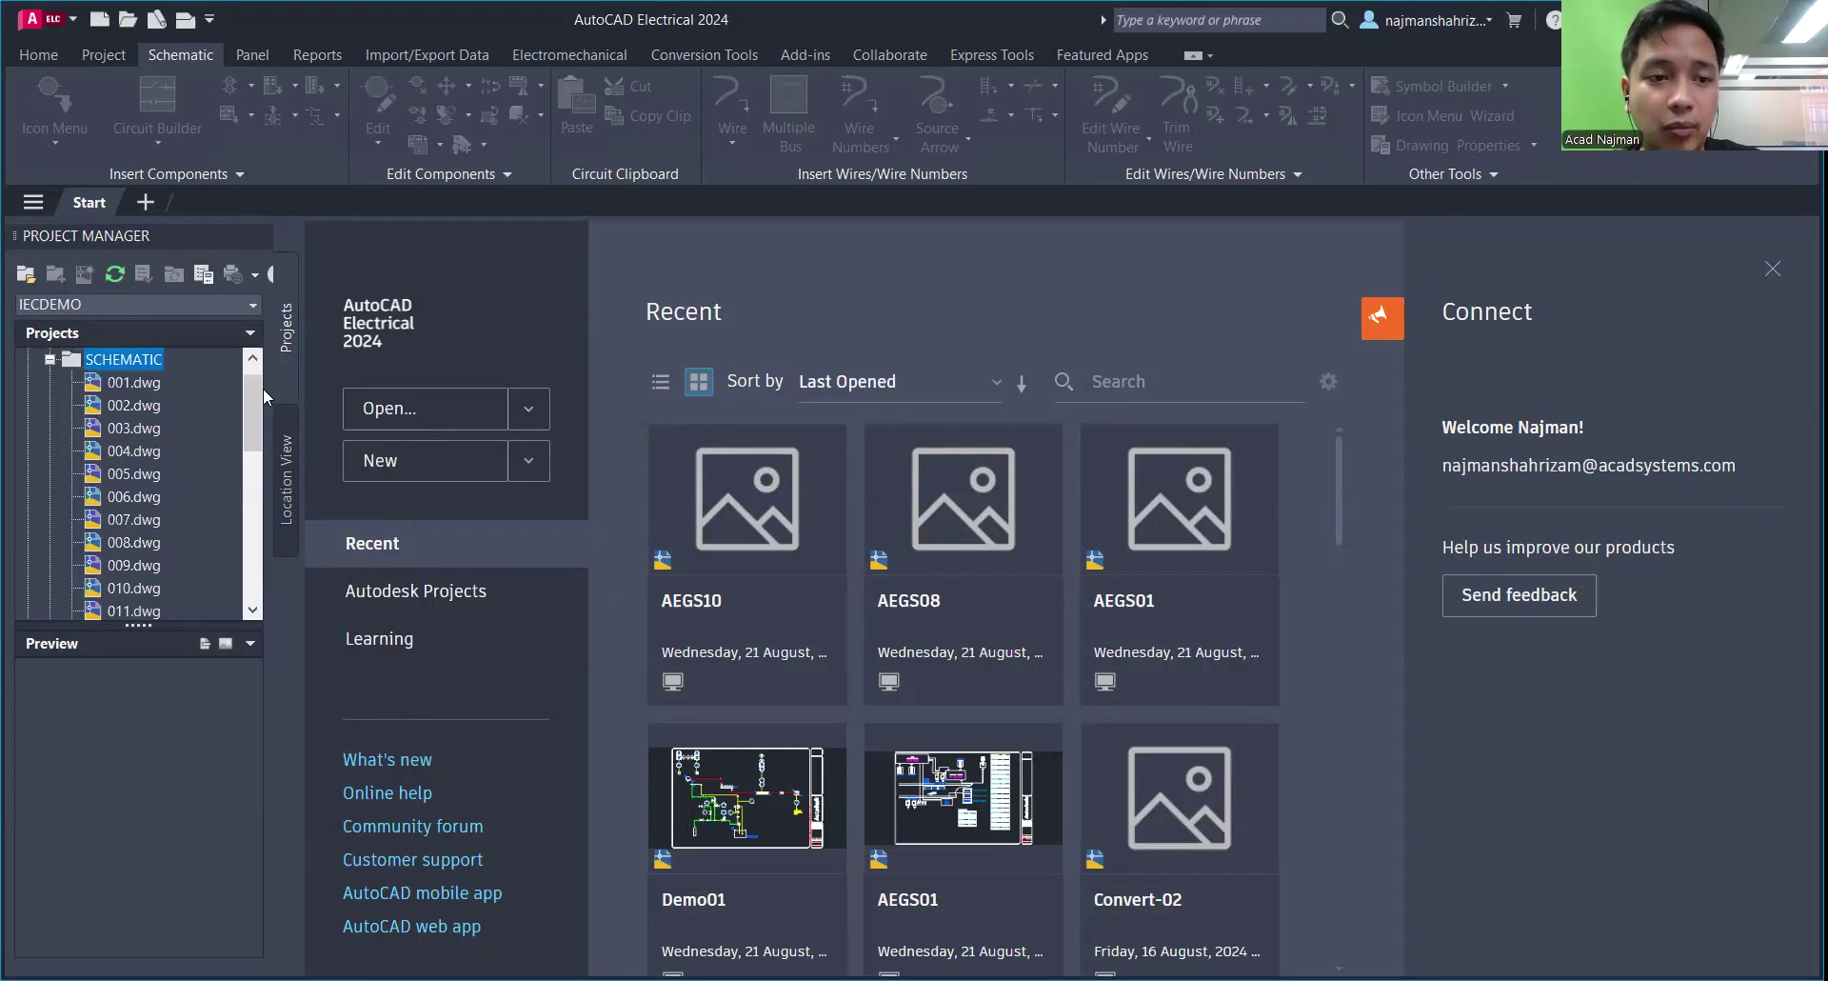
{"action": "scroll", "coordinate": [253, 405], "scroll_direction": "up", "scroll_amount": 1}
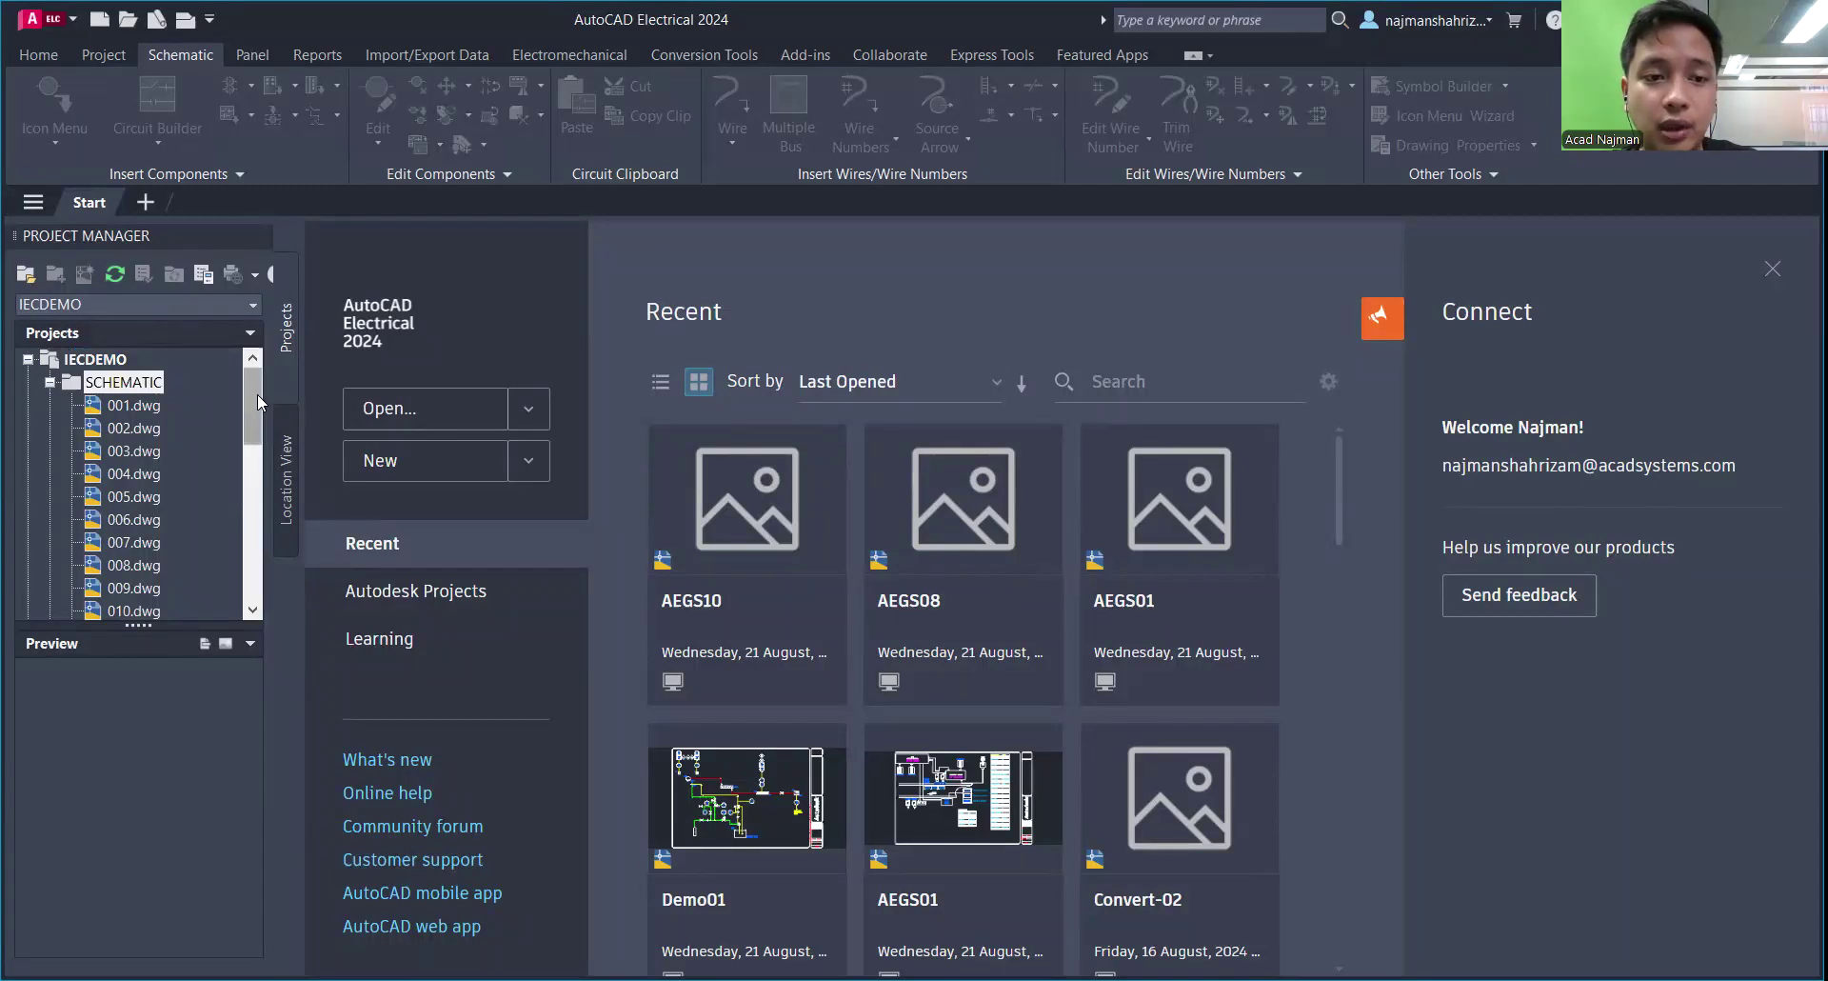
{"action": "left_click_drag", "start_coordinate": [257, 394], "coordinate": [252, 430]}
{"action": "scroll", "coordinate": [255, 407], "scroll_direction": "up", "scroll_amount": 5}
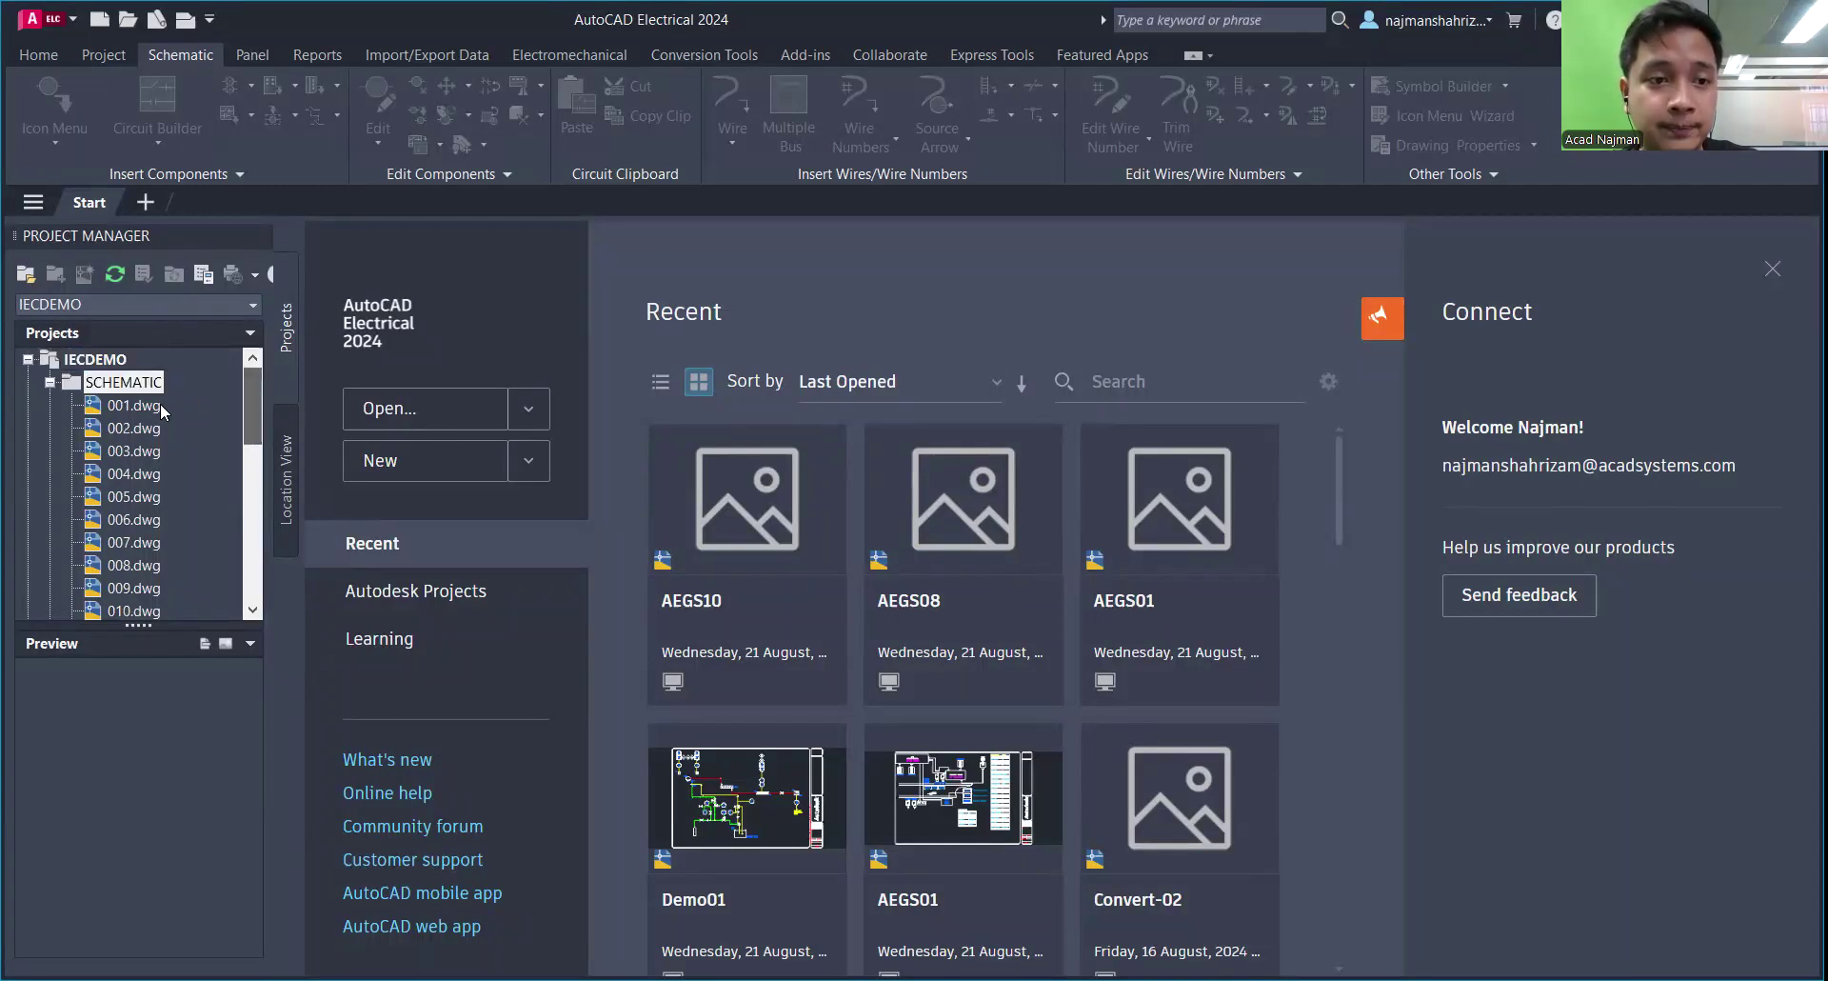
{"action": "left_click", "coordinate": [135, 406]}
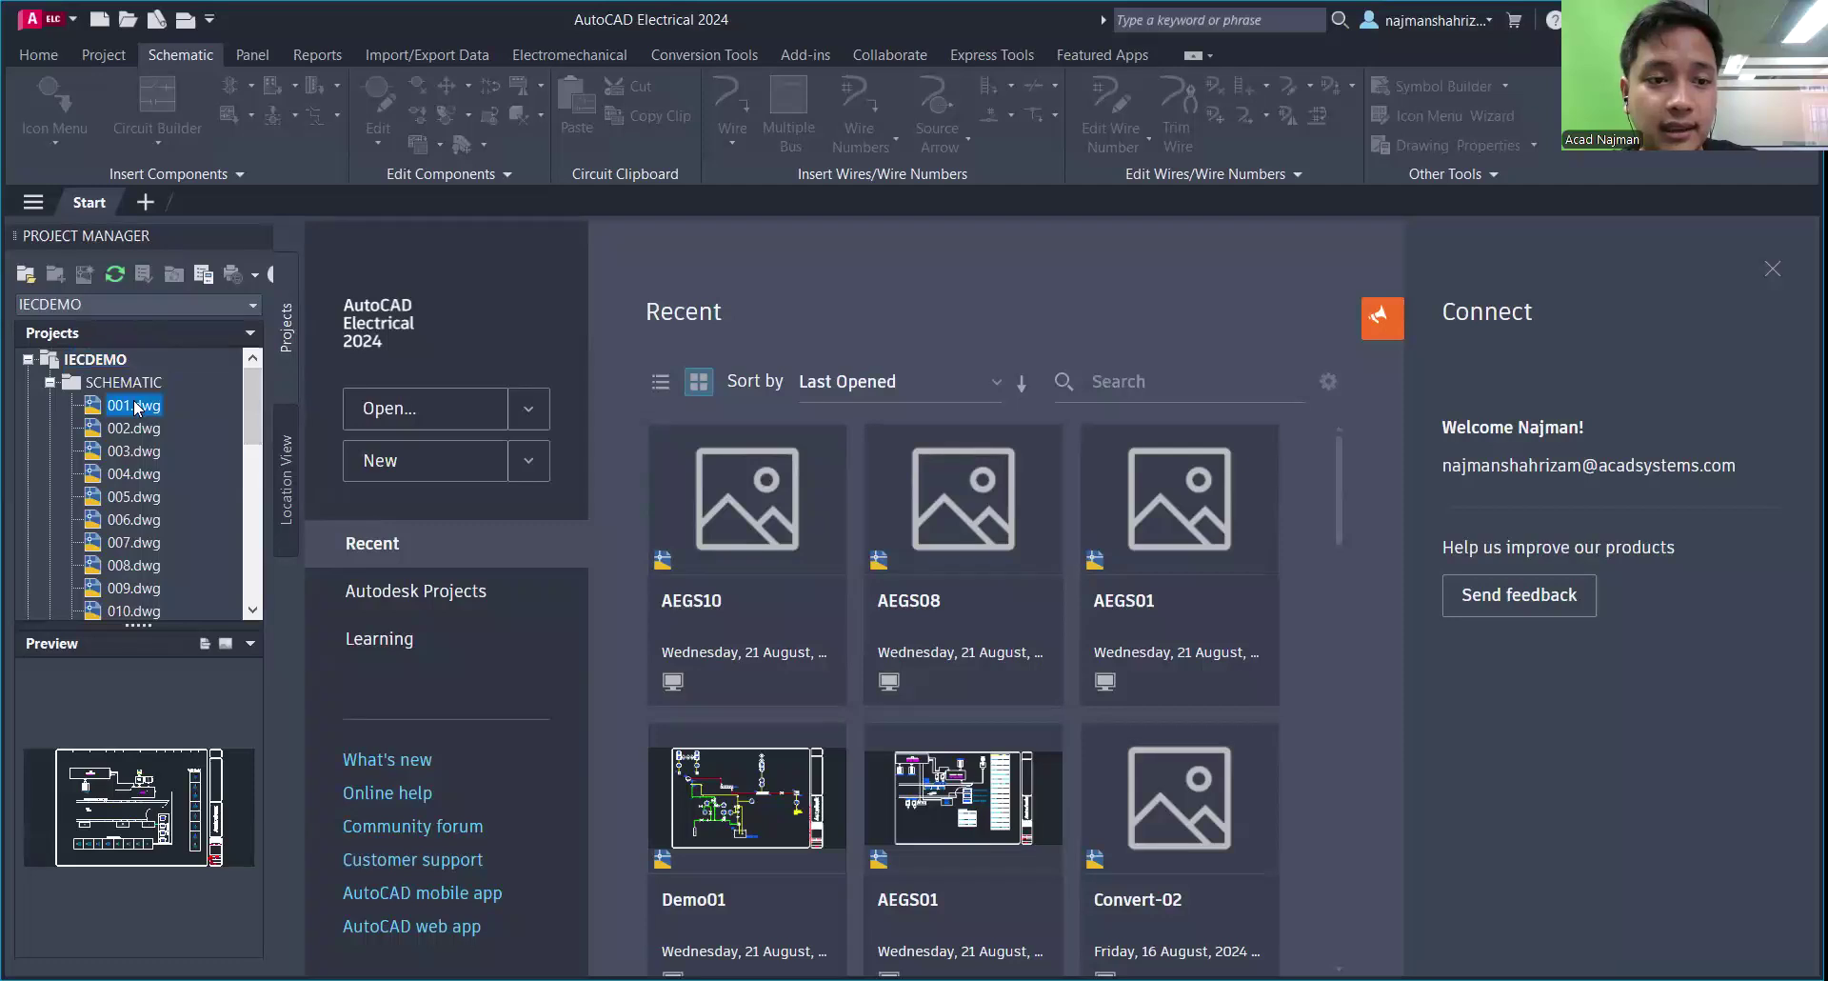
{"action": "double_click", "coordinate": [134, 406]}
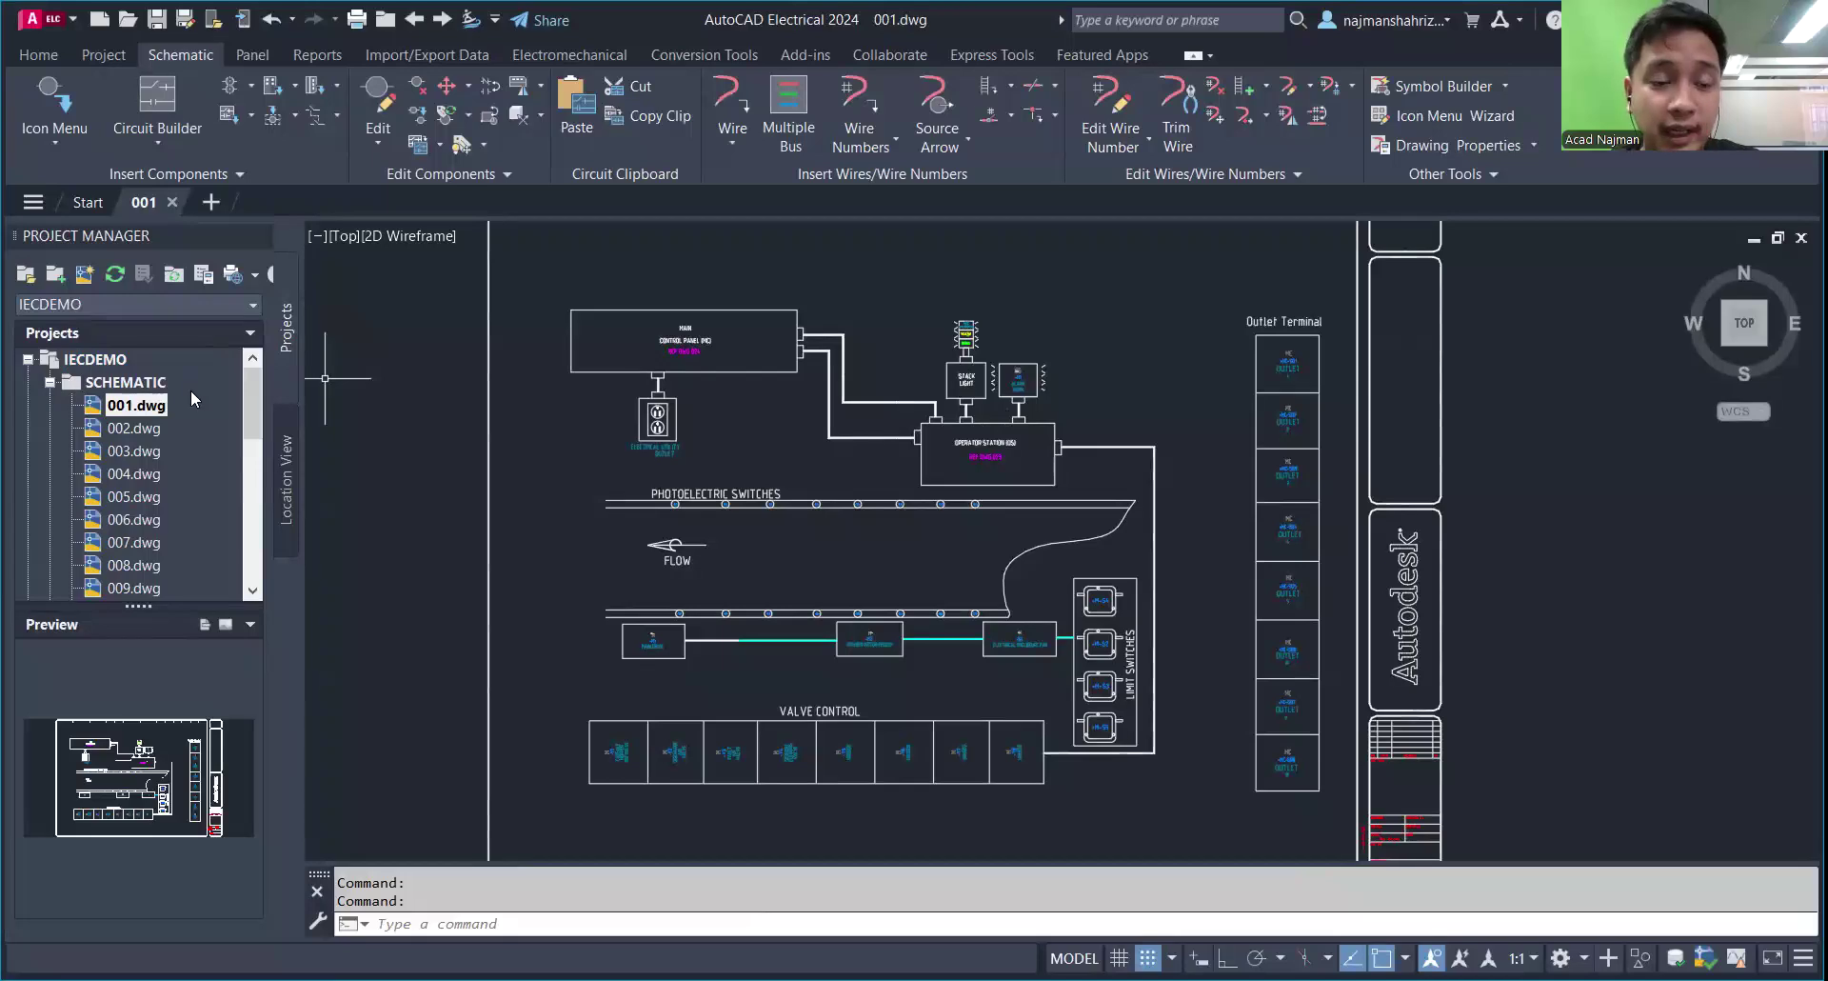
Step: Collapse SCHEMATIC and IECDEMO in the tree and close the 001 drawing
{"action": "left_click", "coordinate": [50, 384]}
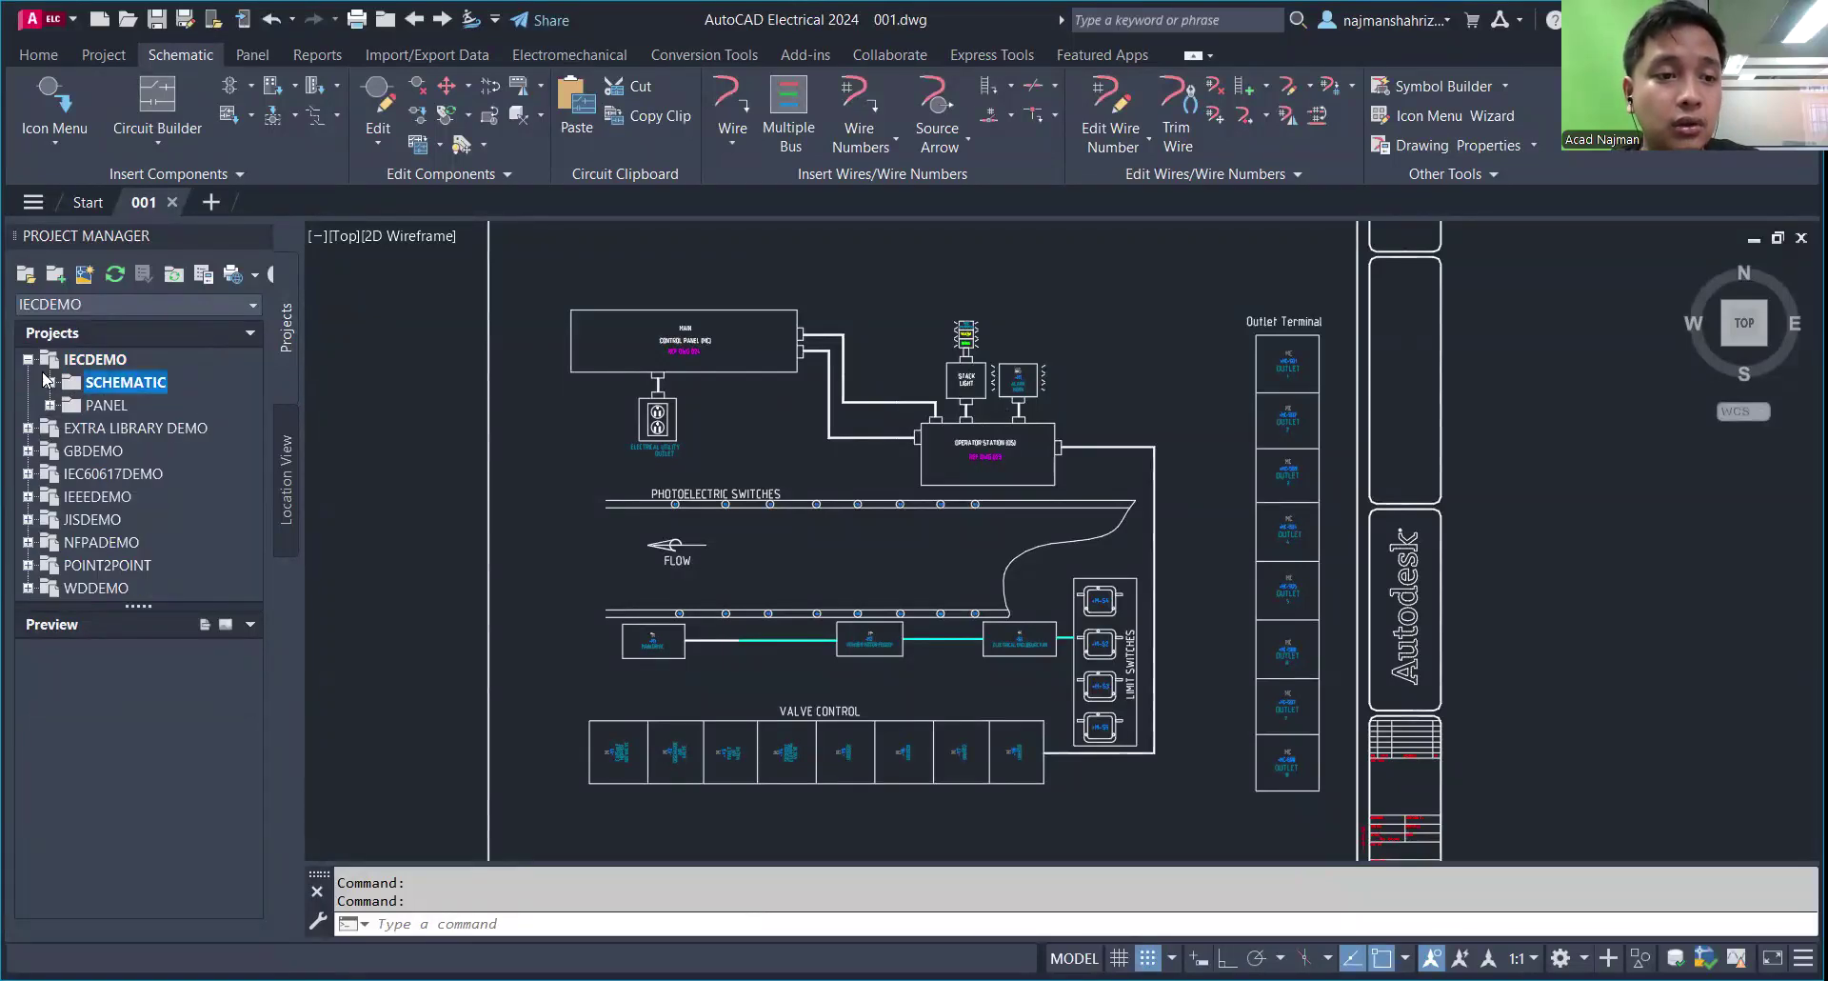
{"action": "left_click", "coordinate": [28, 359]}
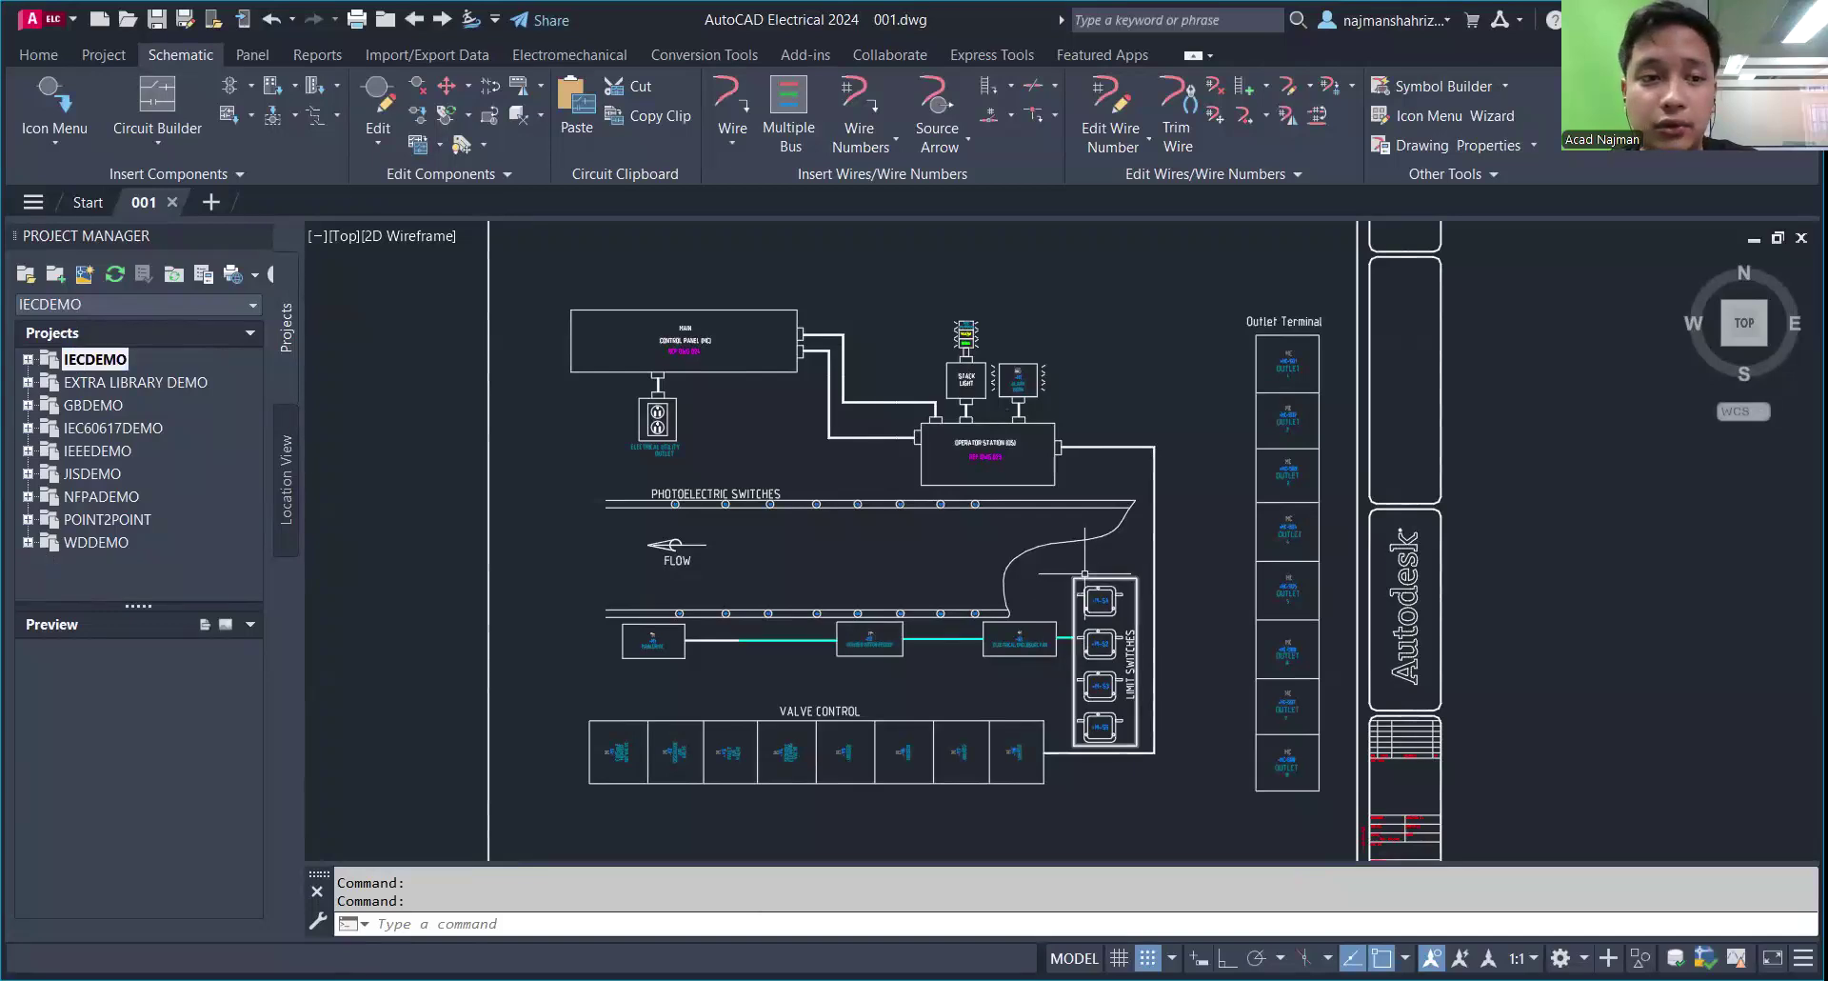
{"action": "left_click", "coordinate": [173, 201]}
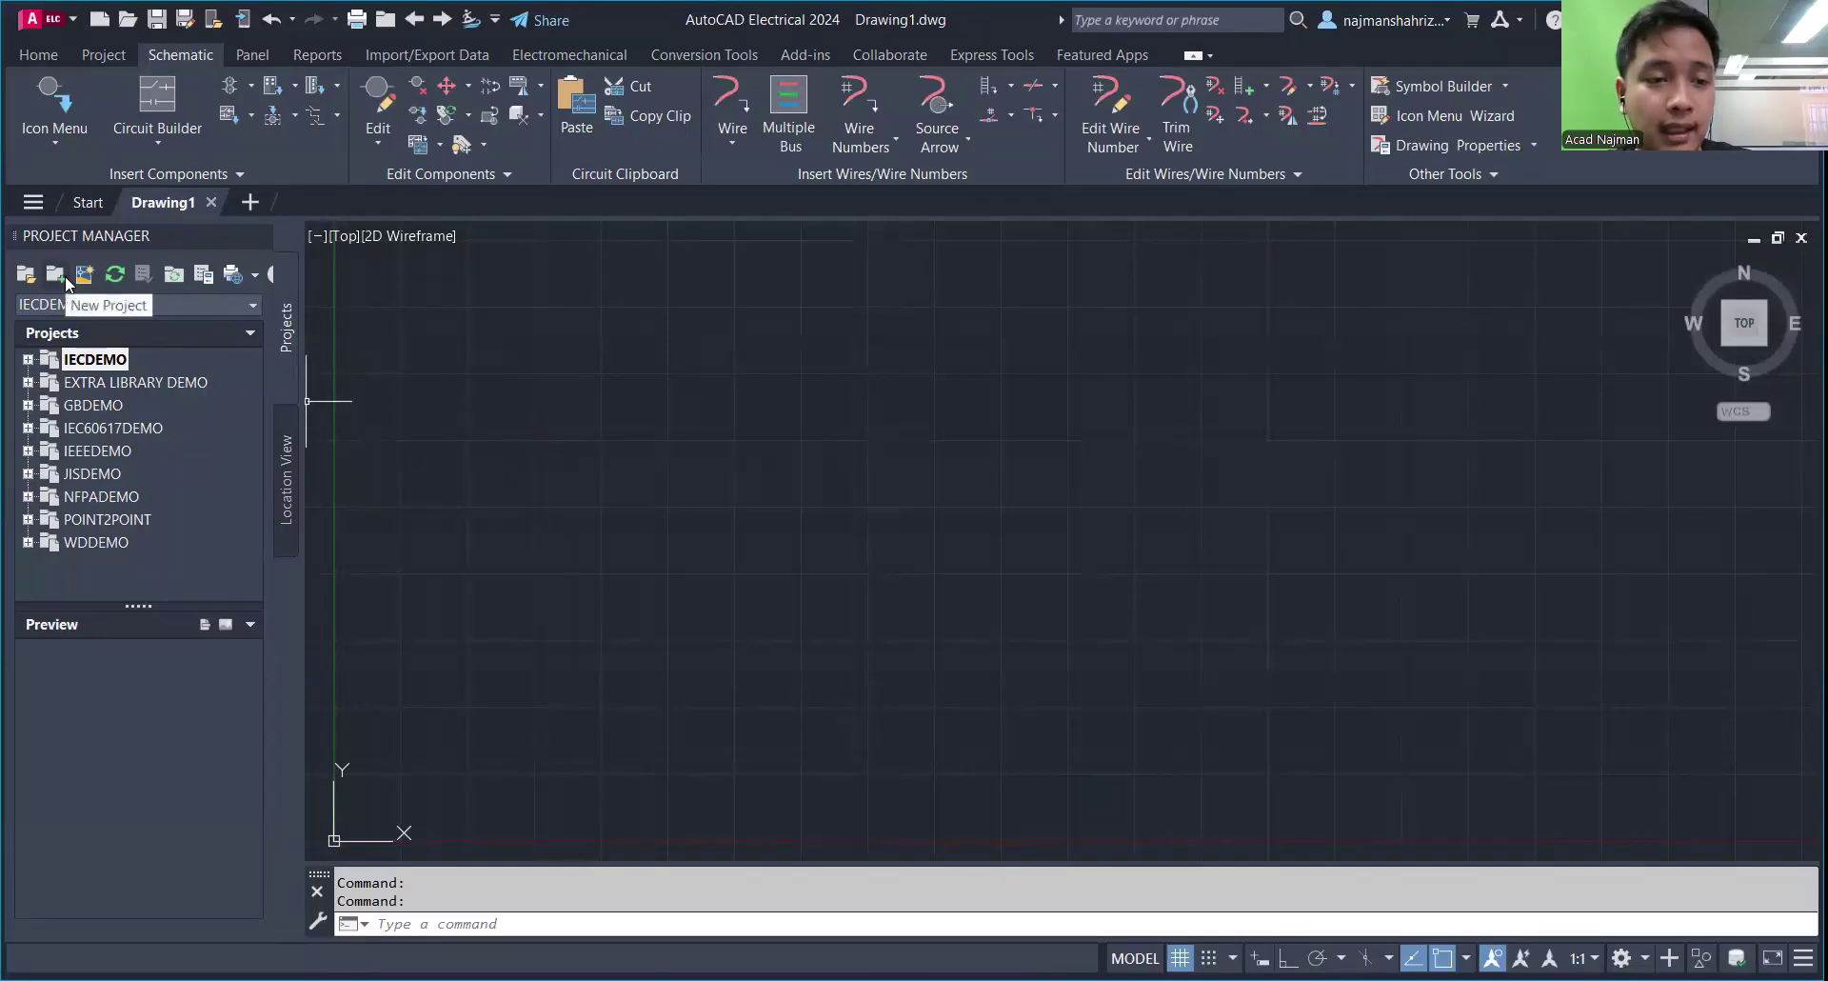
Step: Create a new project named AcadSystemsFOC with settings copied from wddemo.wdp
{"action": "left_click", "coordinate": [65, 276]}
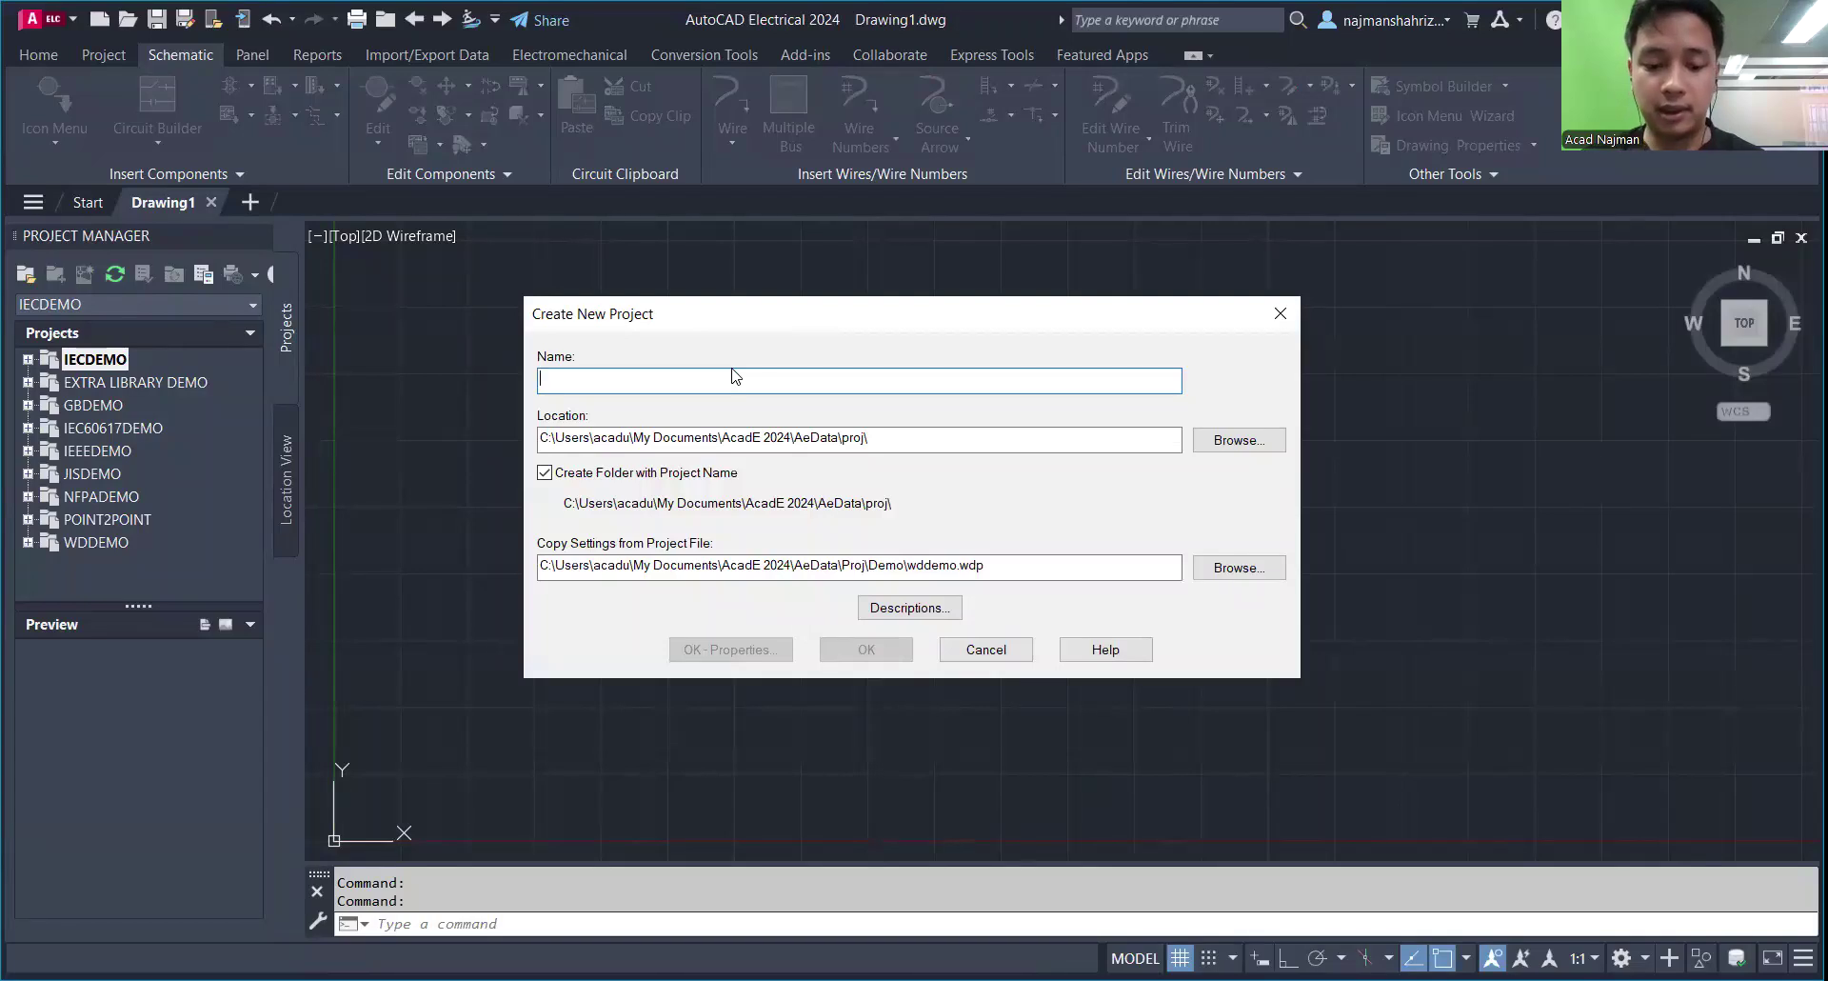
{"action": "type", "text": "Acad"}
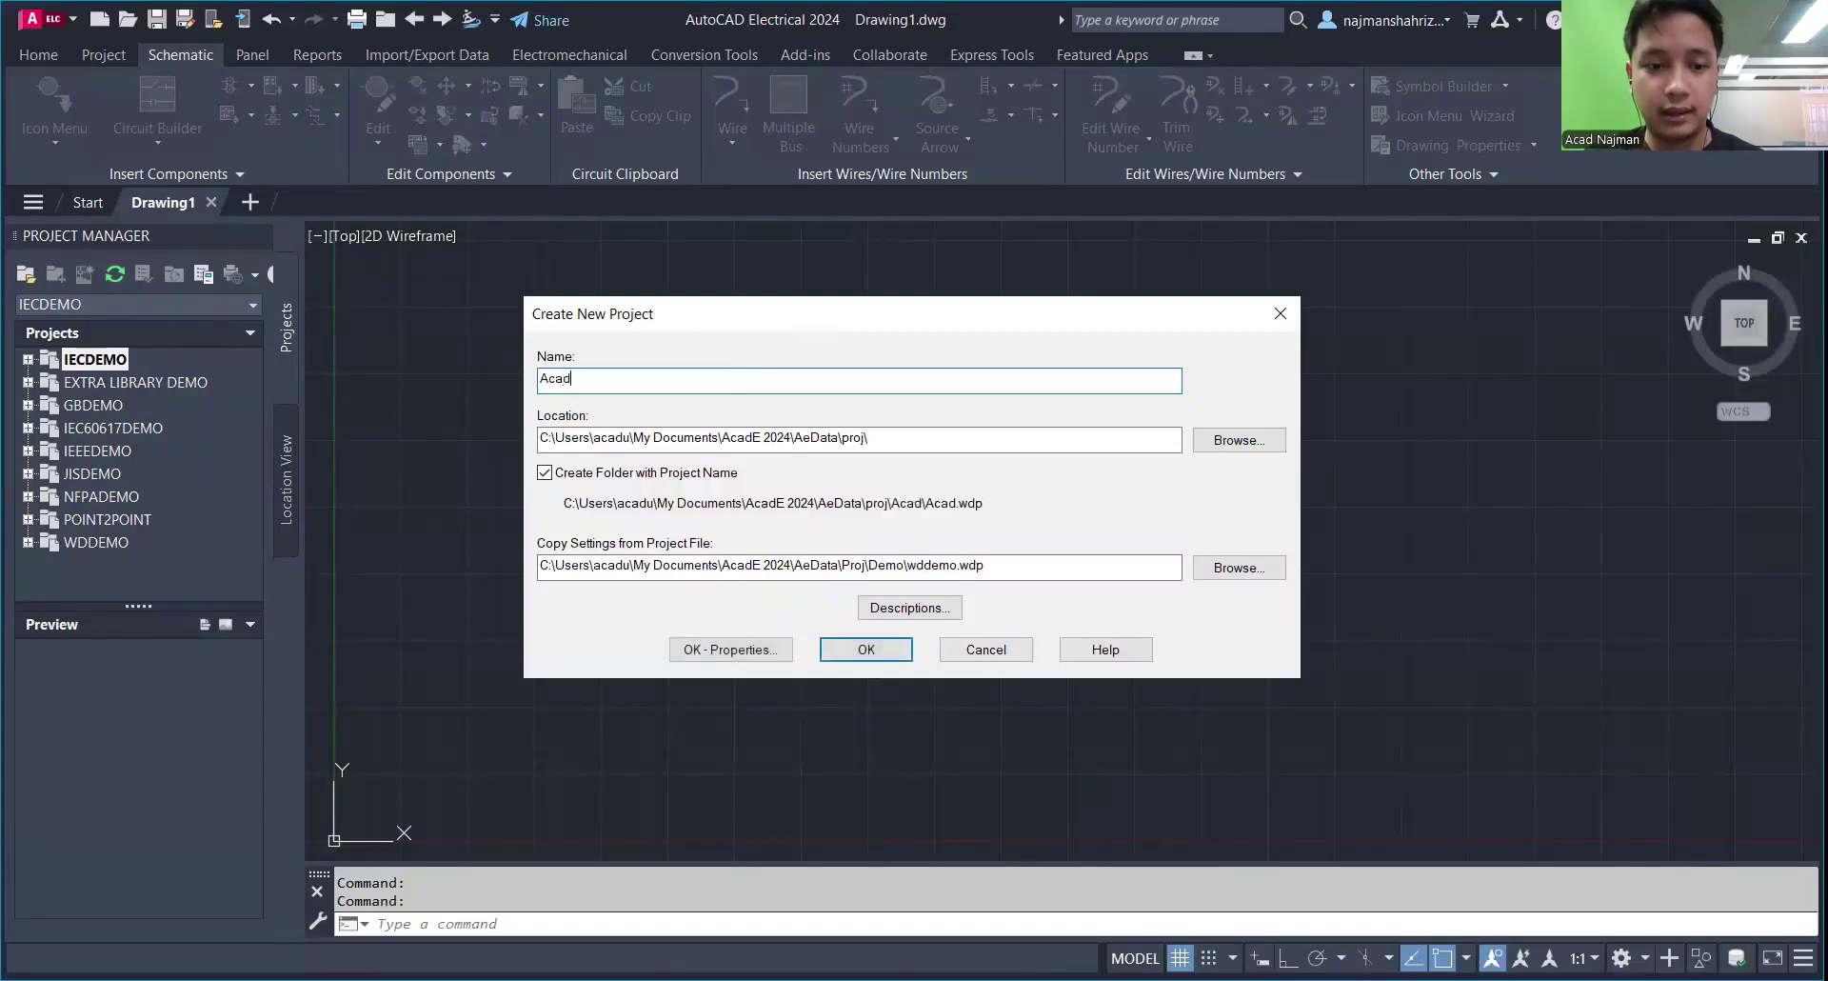
{"action": "type", "text": "Systems"}
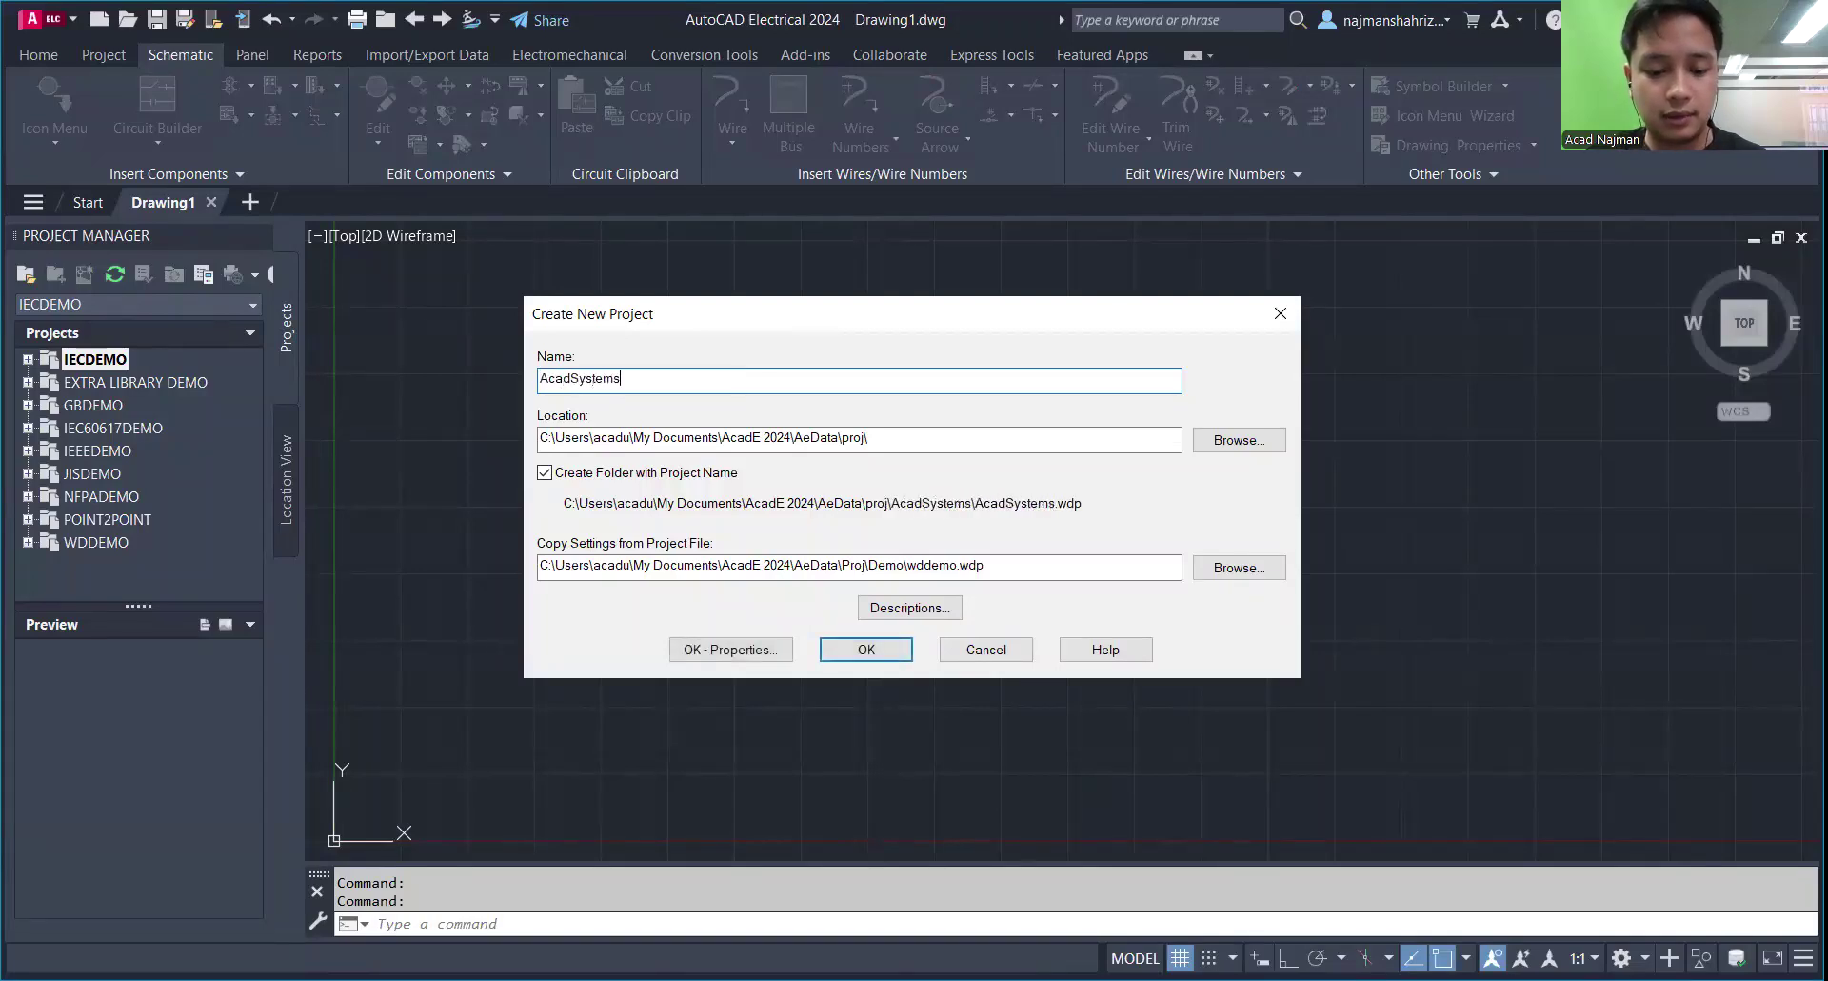
{"action": "type", "text": "FOC"}
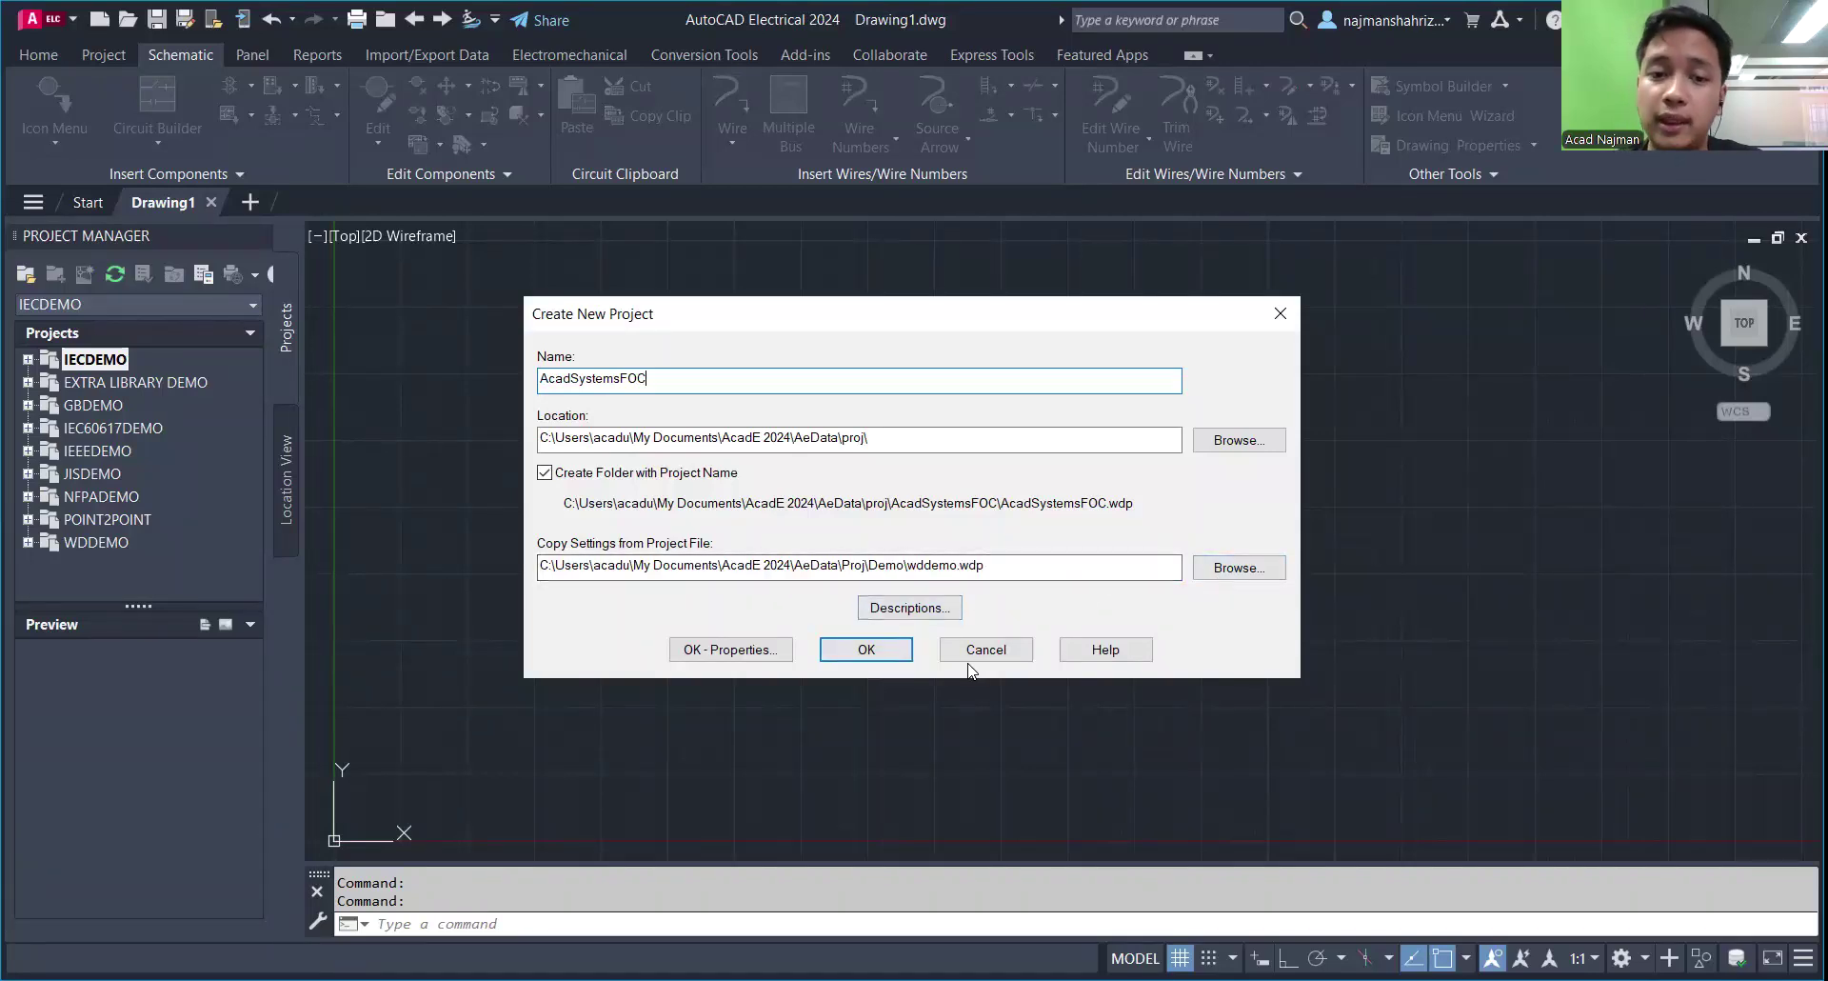
{"action": "left_click", "coordinate": [863, 652]}
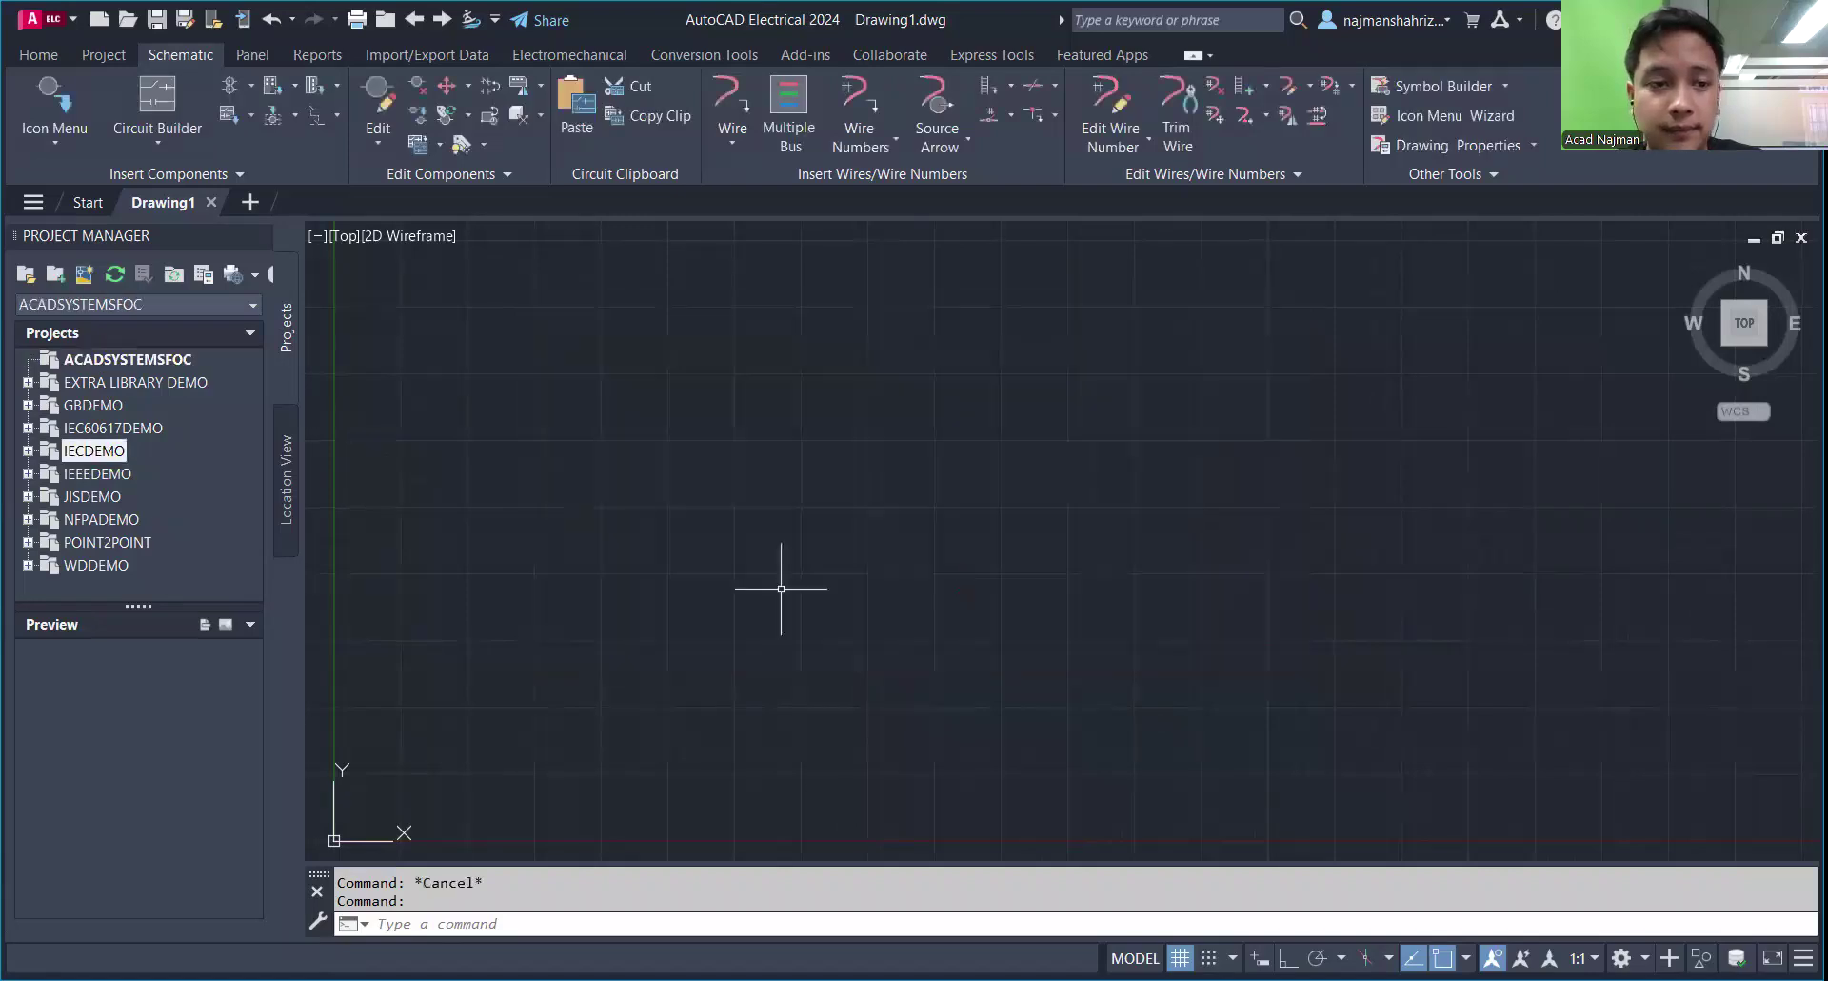
Step: Choose Add Drawings from the ACADSYSTEMSFOC project's context menu
{"action": "left_click", "coordinate": [160, 356]}
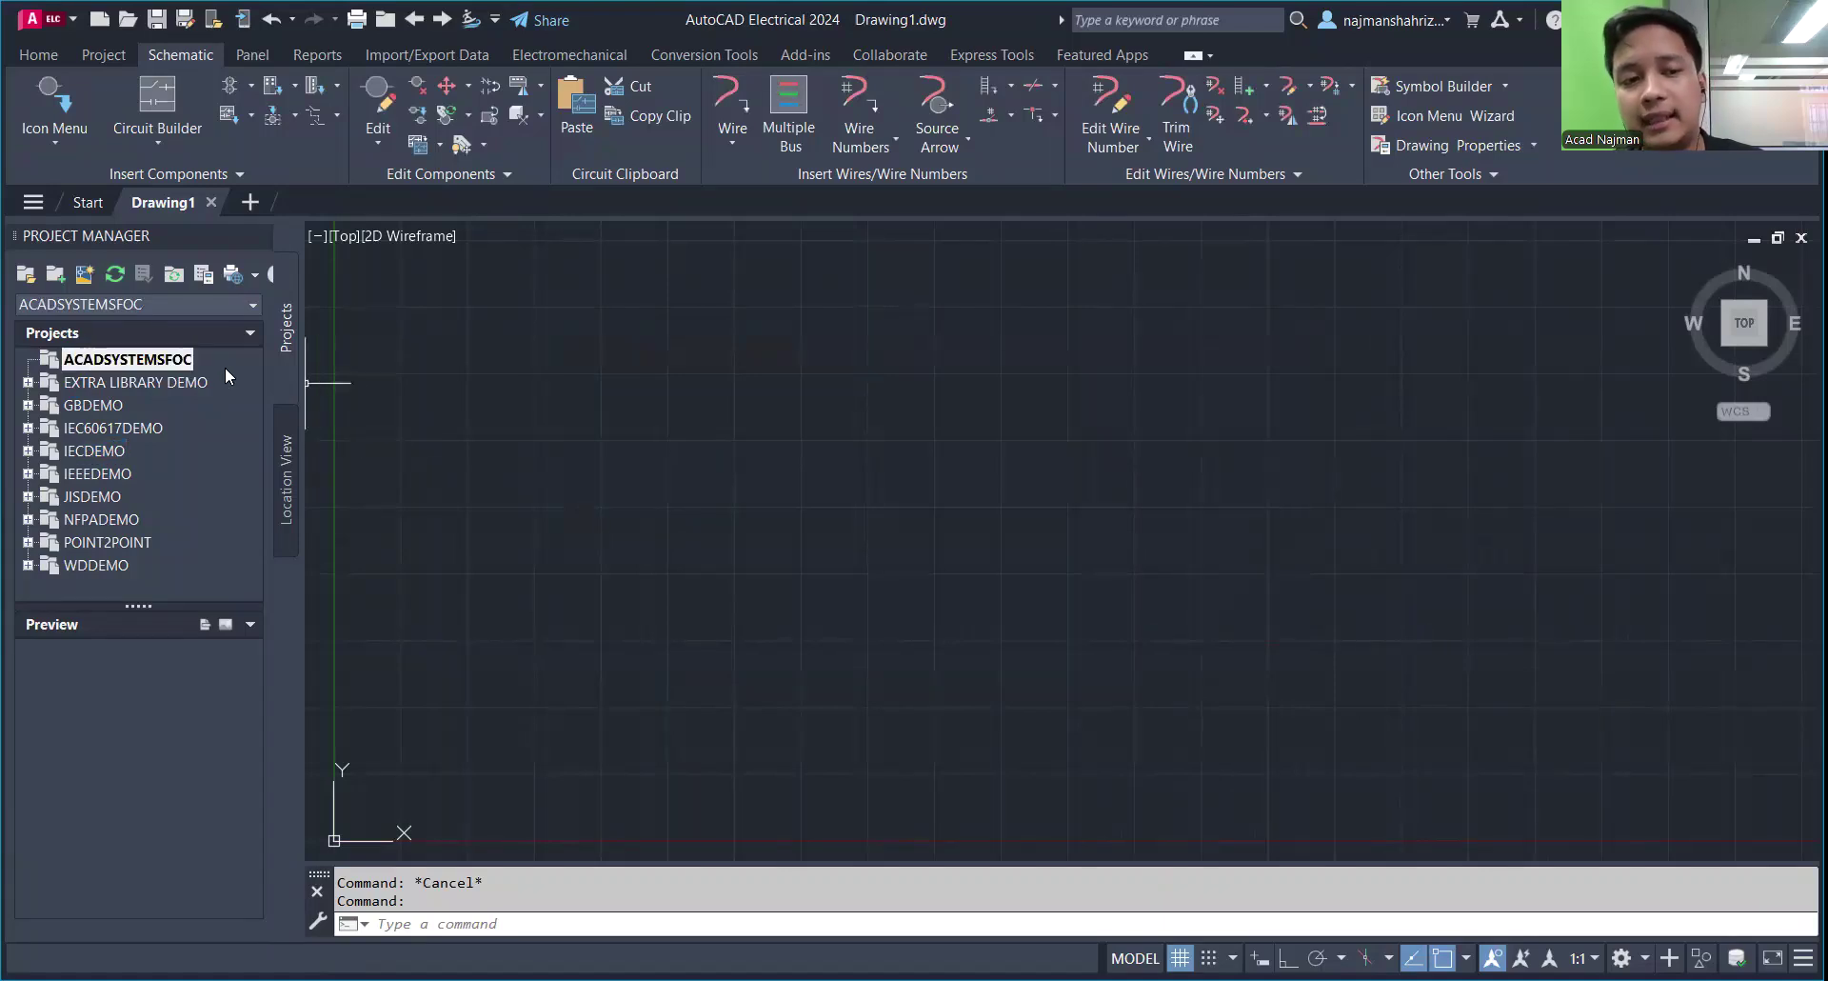
{"action": "left_click", "coordinate": [157, 362]}
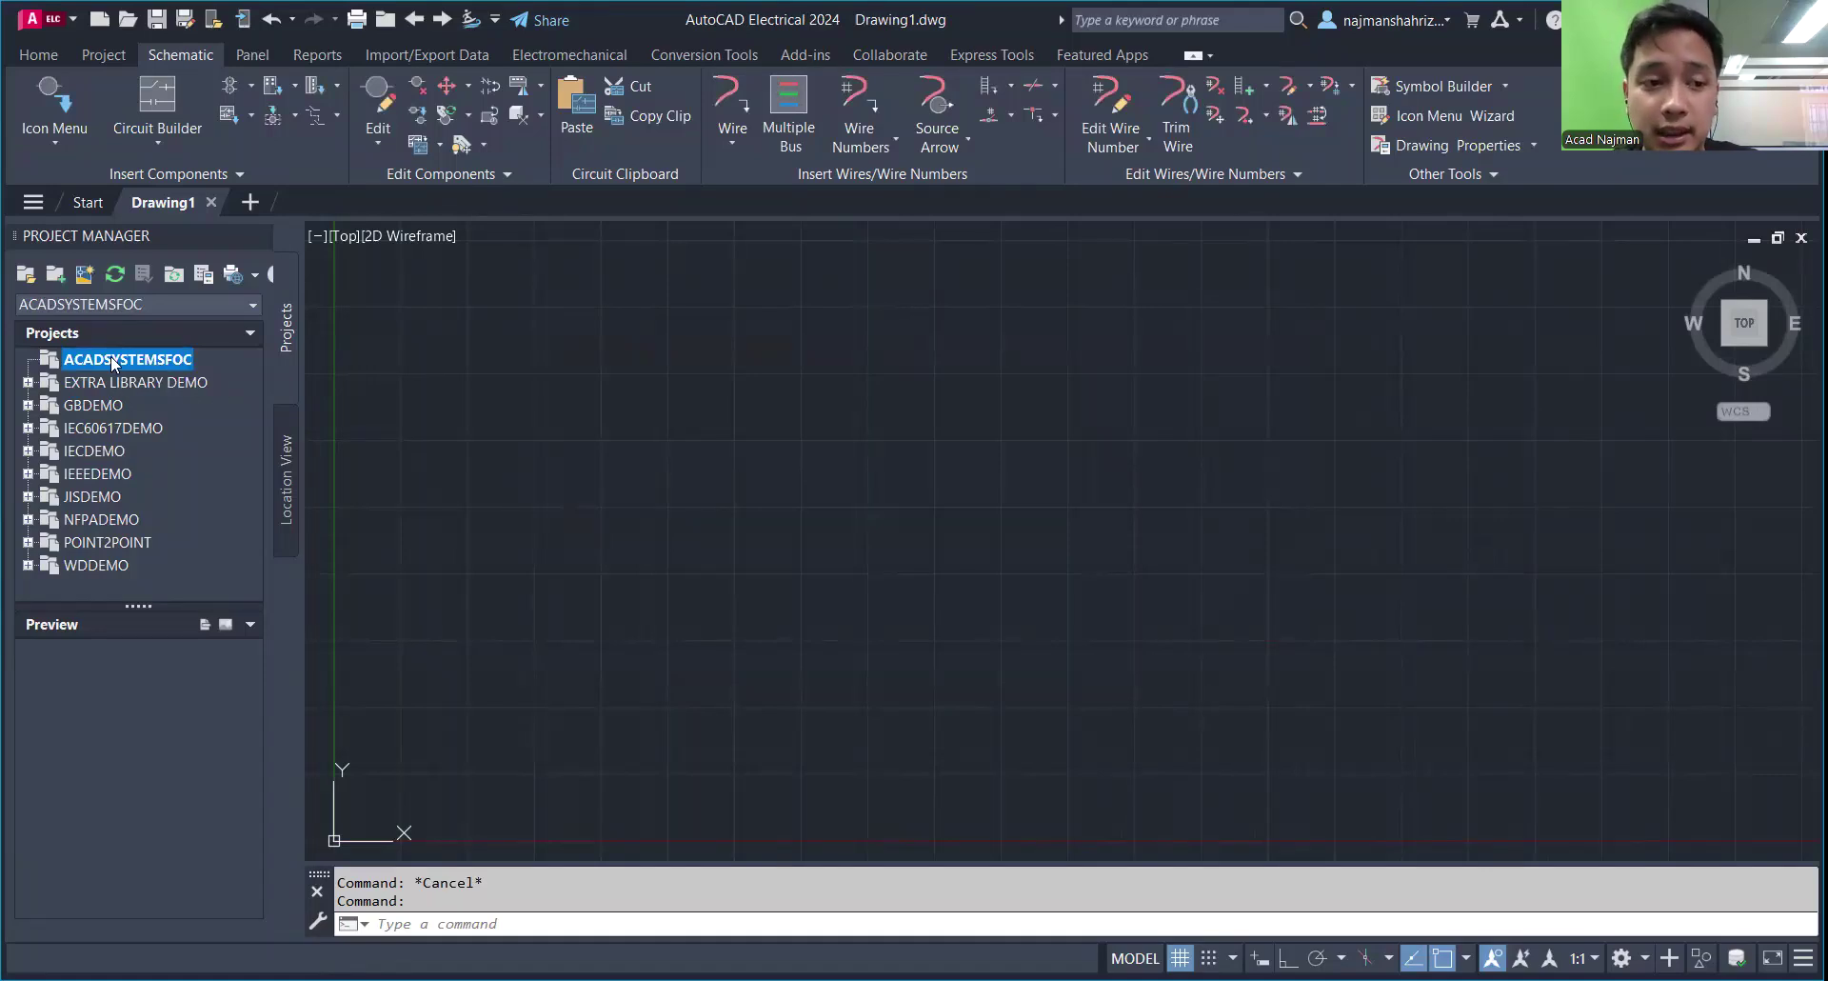
{"action": "right_click", "coordinate": [112, 362]}
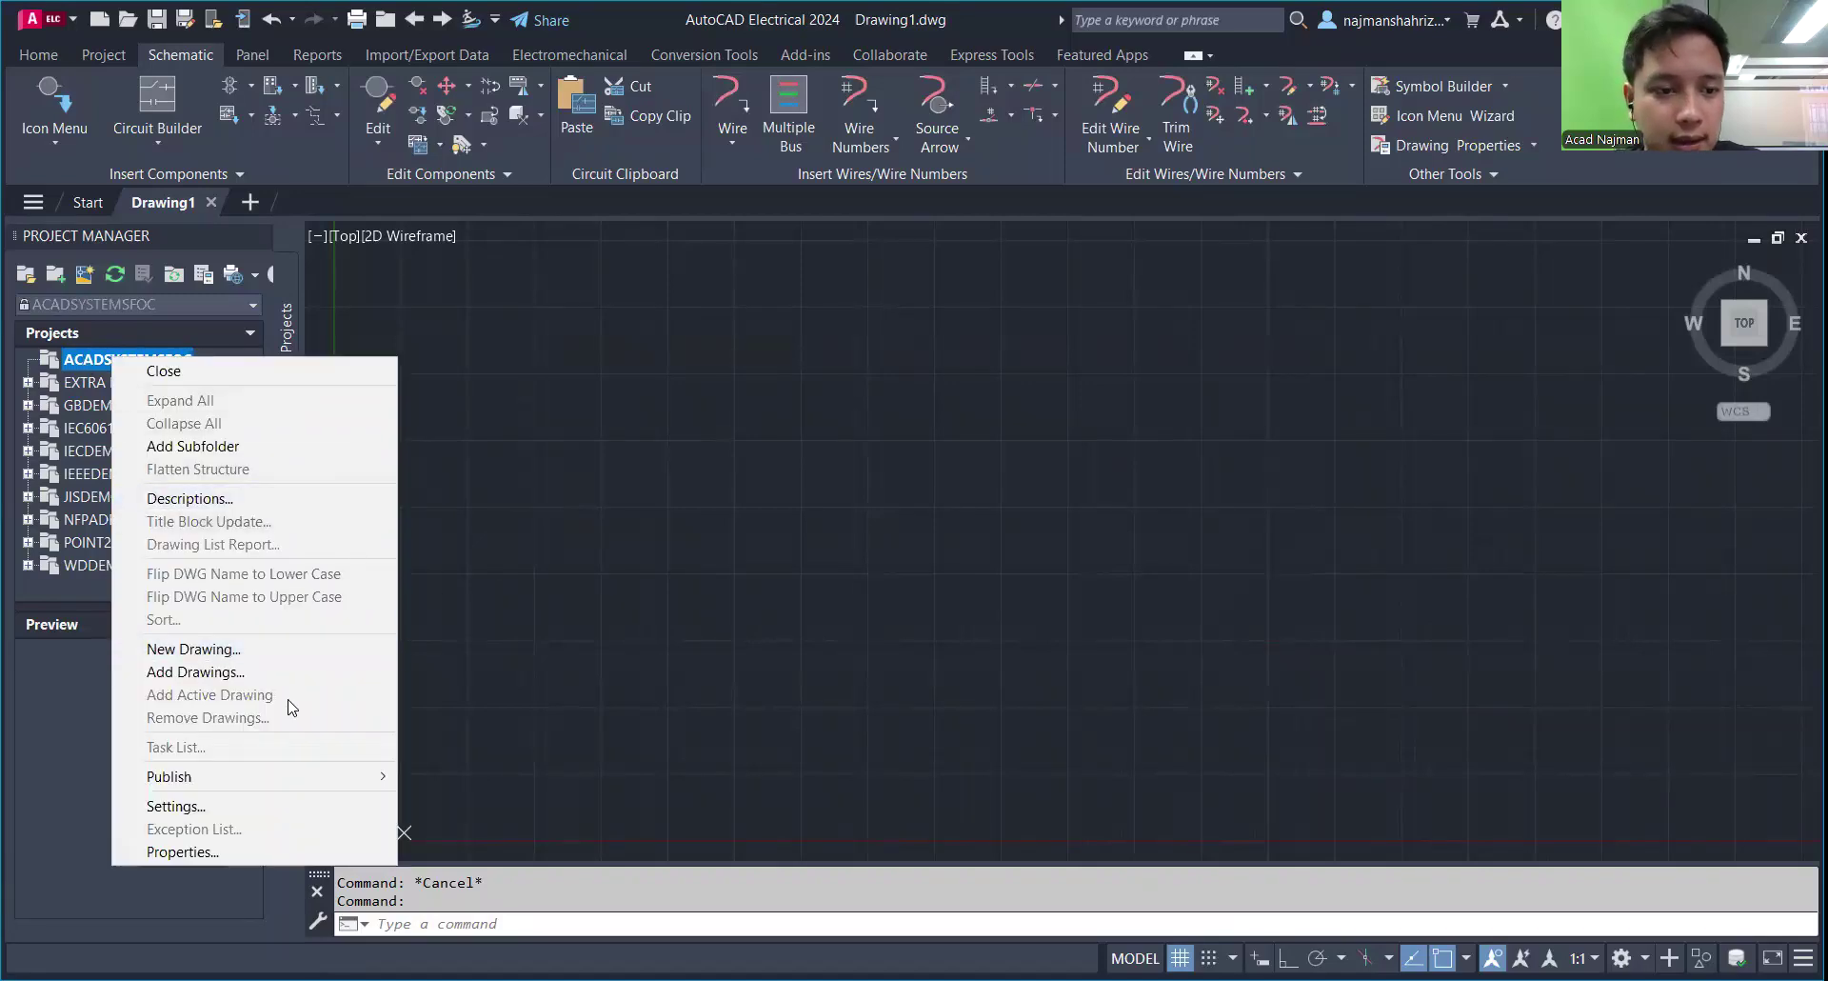
{"action": "left_click", "coordinate": [227, 671]}
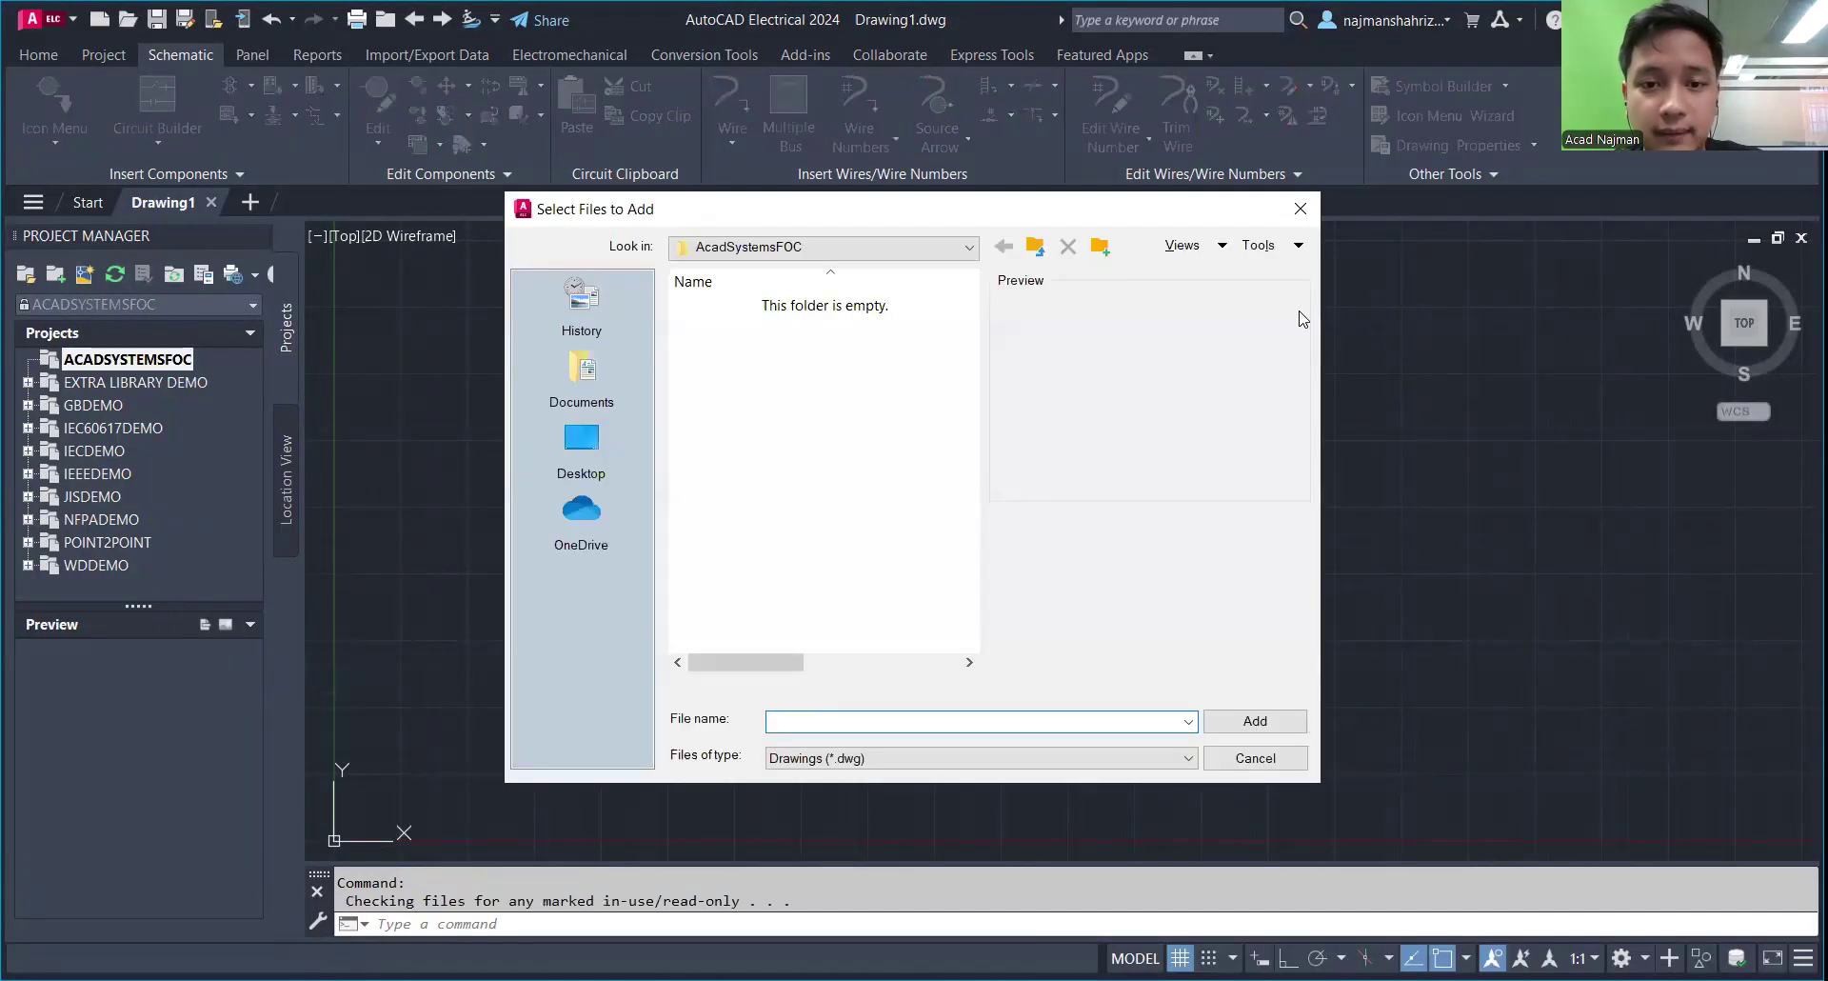
Step: Select all ten AEGS drawings in the Proj\Aegs folder
{"action": "left_click", "coordinate": [964, 249]}
{"action": "left_click", "coordinate": [862, 423]}
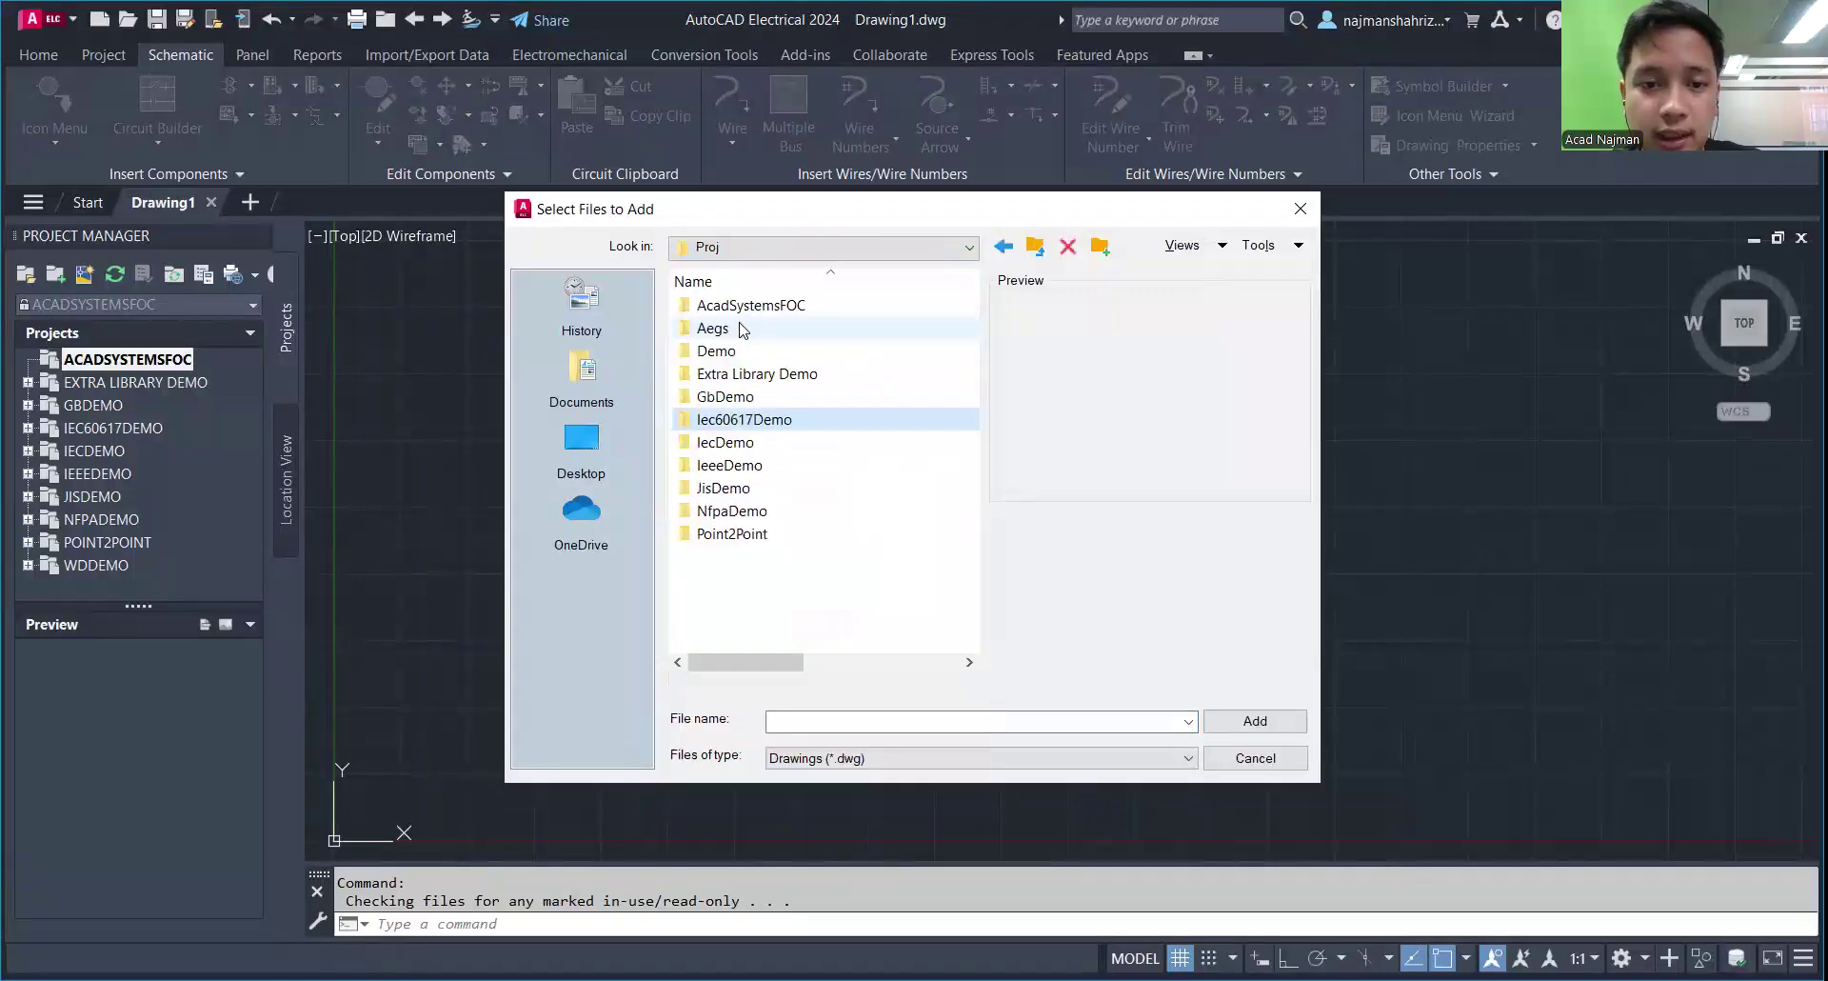
{"action": "double_click", "coordinate": [734, 330]}
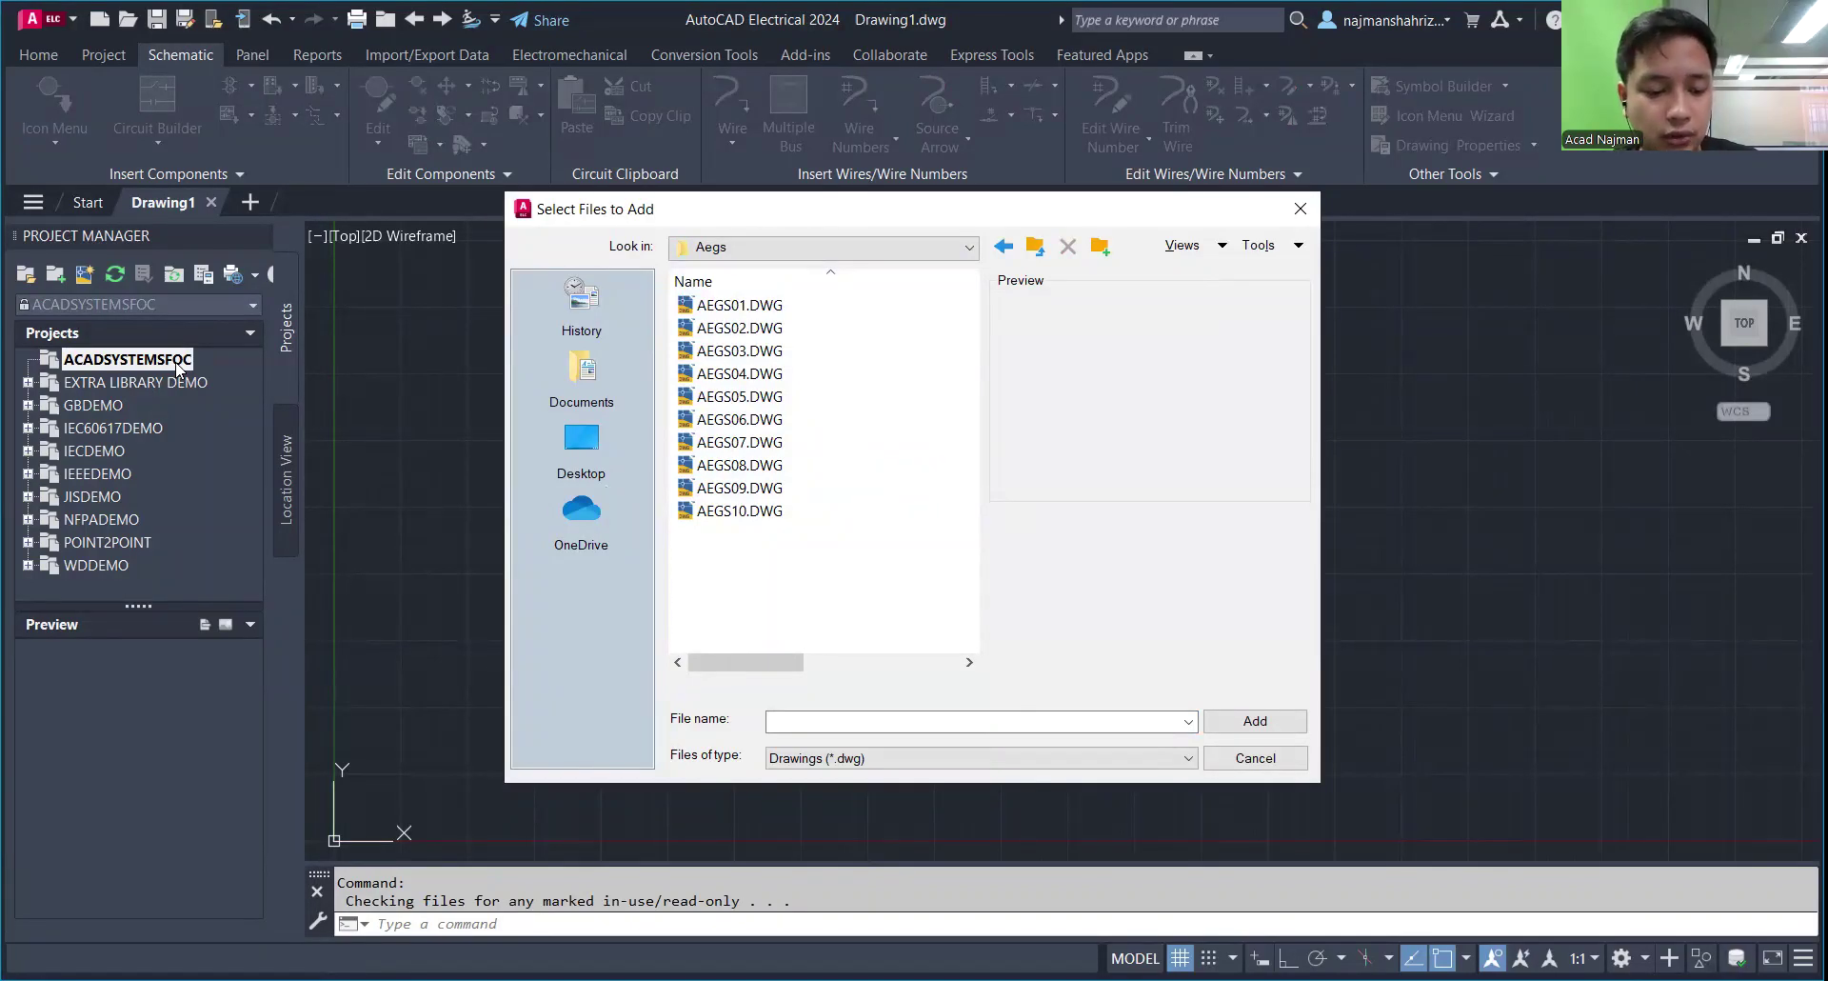
{"action": "key", "text": "ctrl+a"}
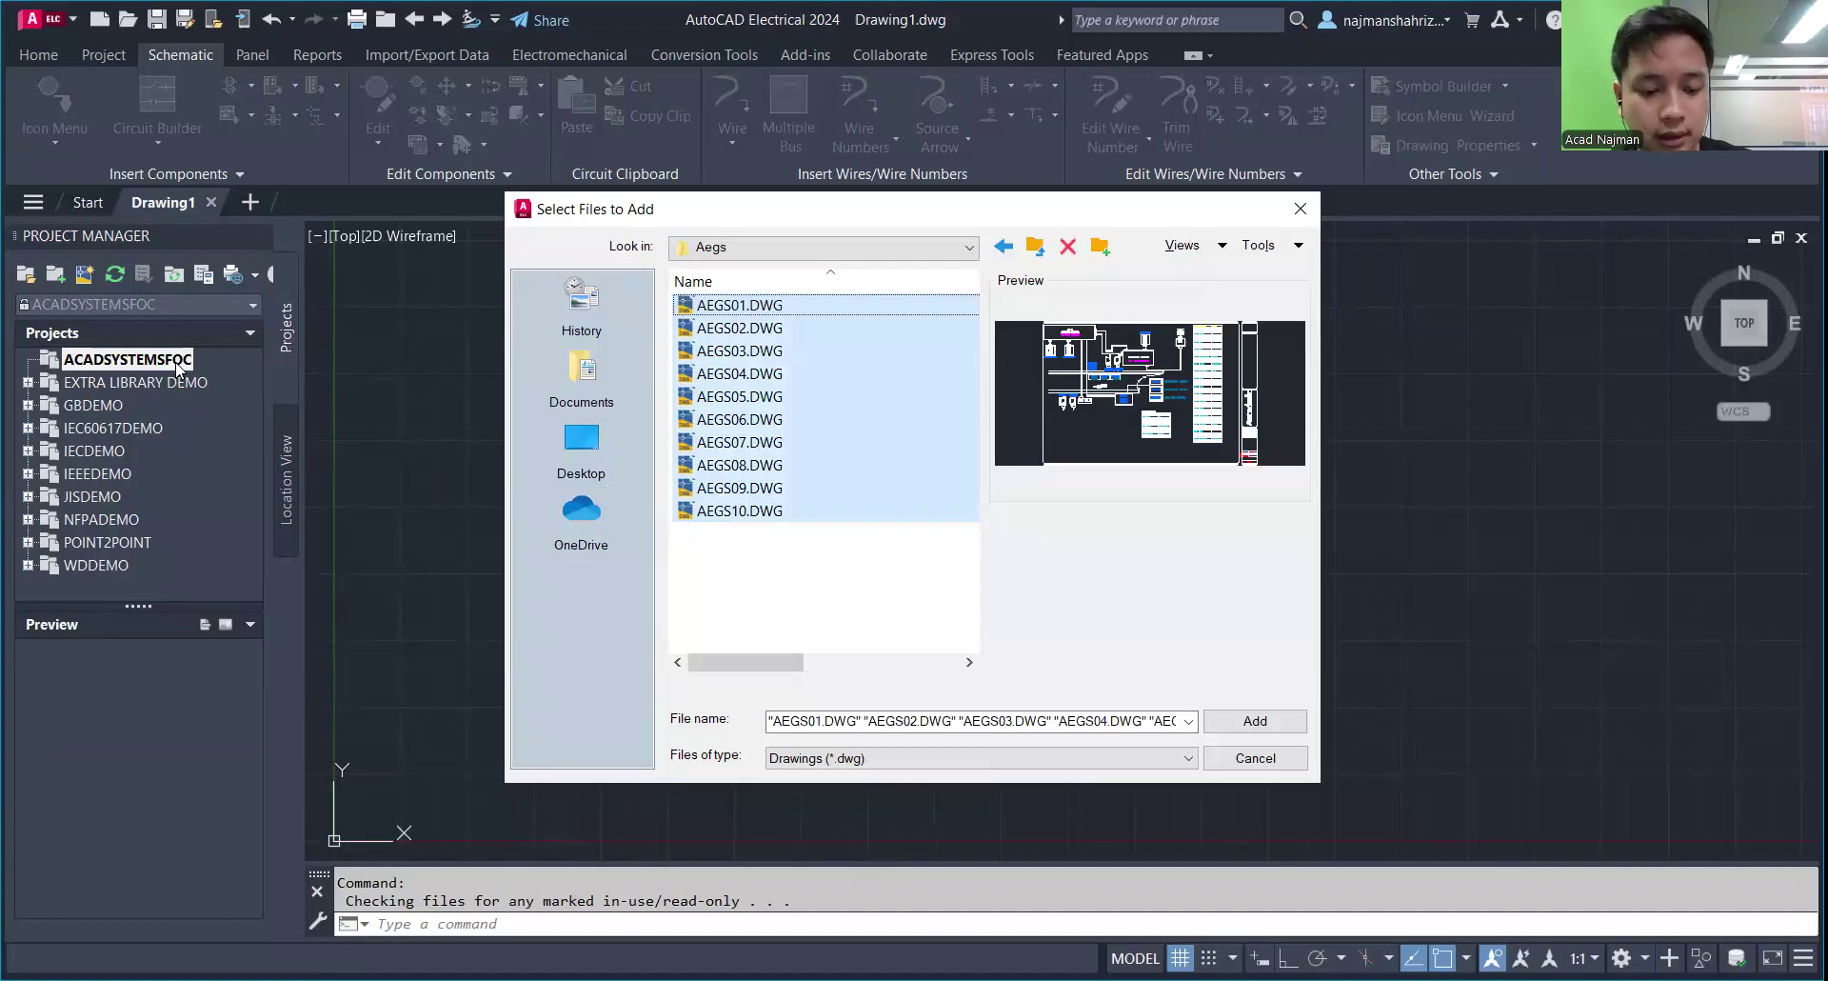
Step: Add the selected drawings to AcadSystemsFOC, applying project defaults and new terminal association values
{"action": "left_click", "coordinate": [1004, 246]}
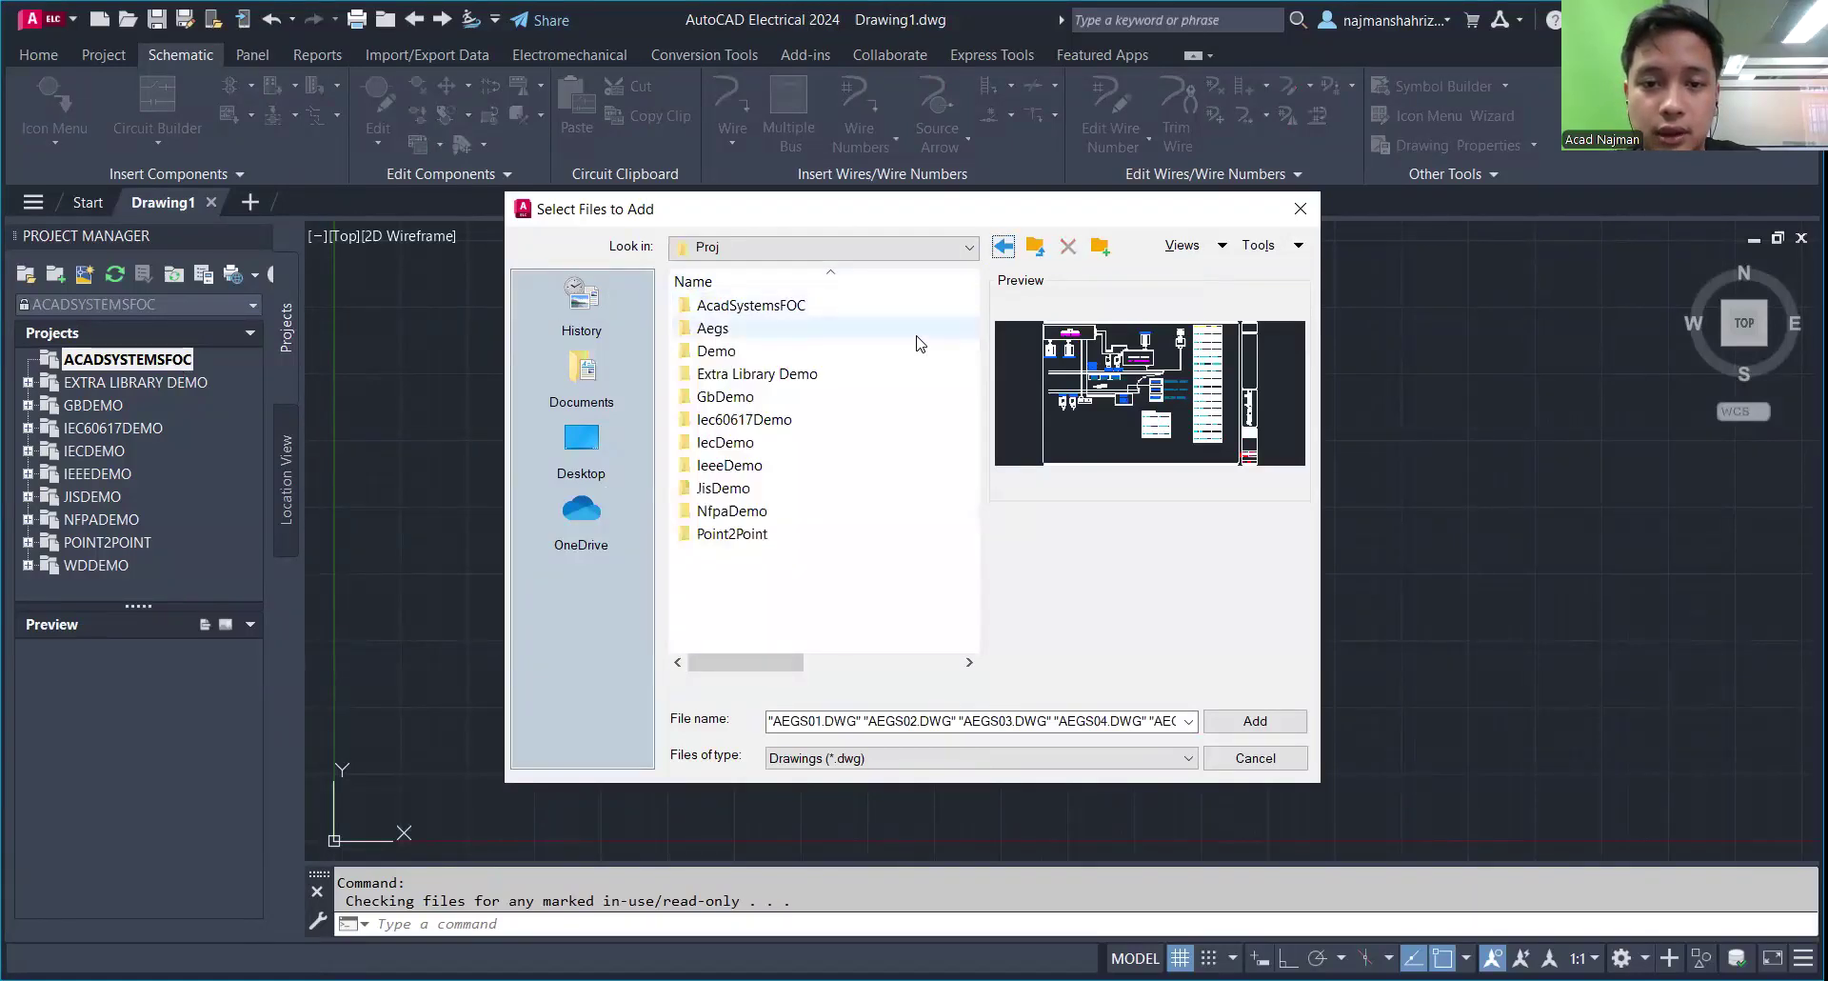
{"action": "double_click", "coordinate": [781, 307]}
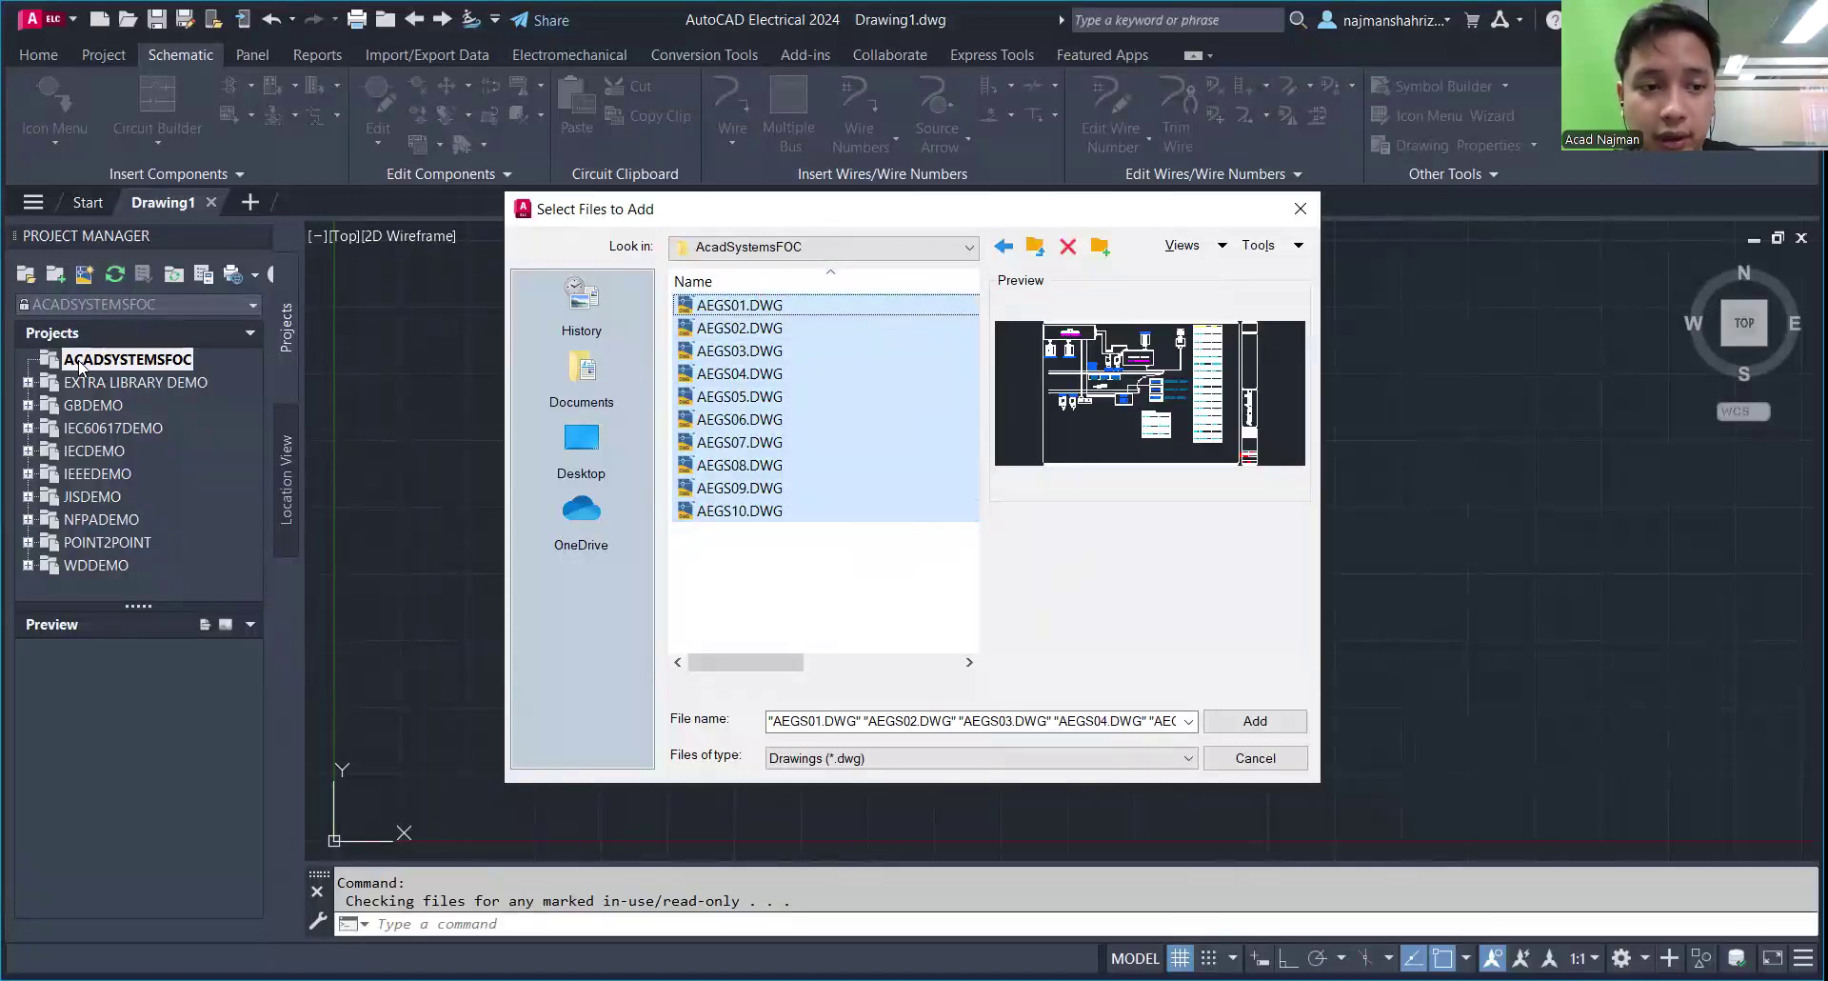
{"action": "left_click", "coordinate": [1257, 724]}
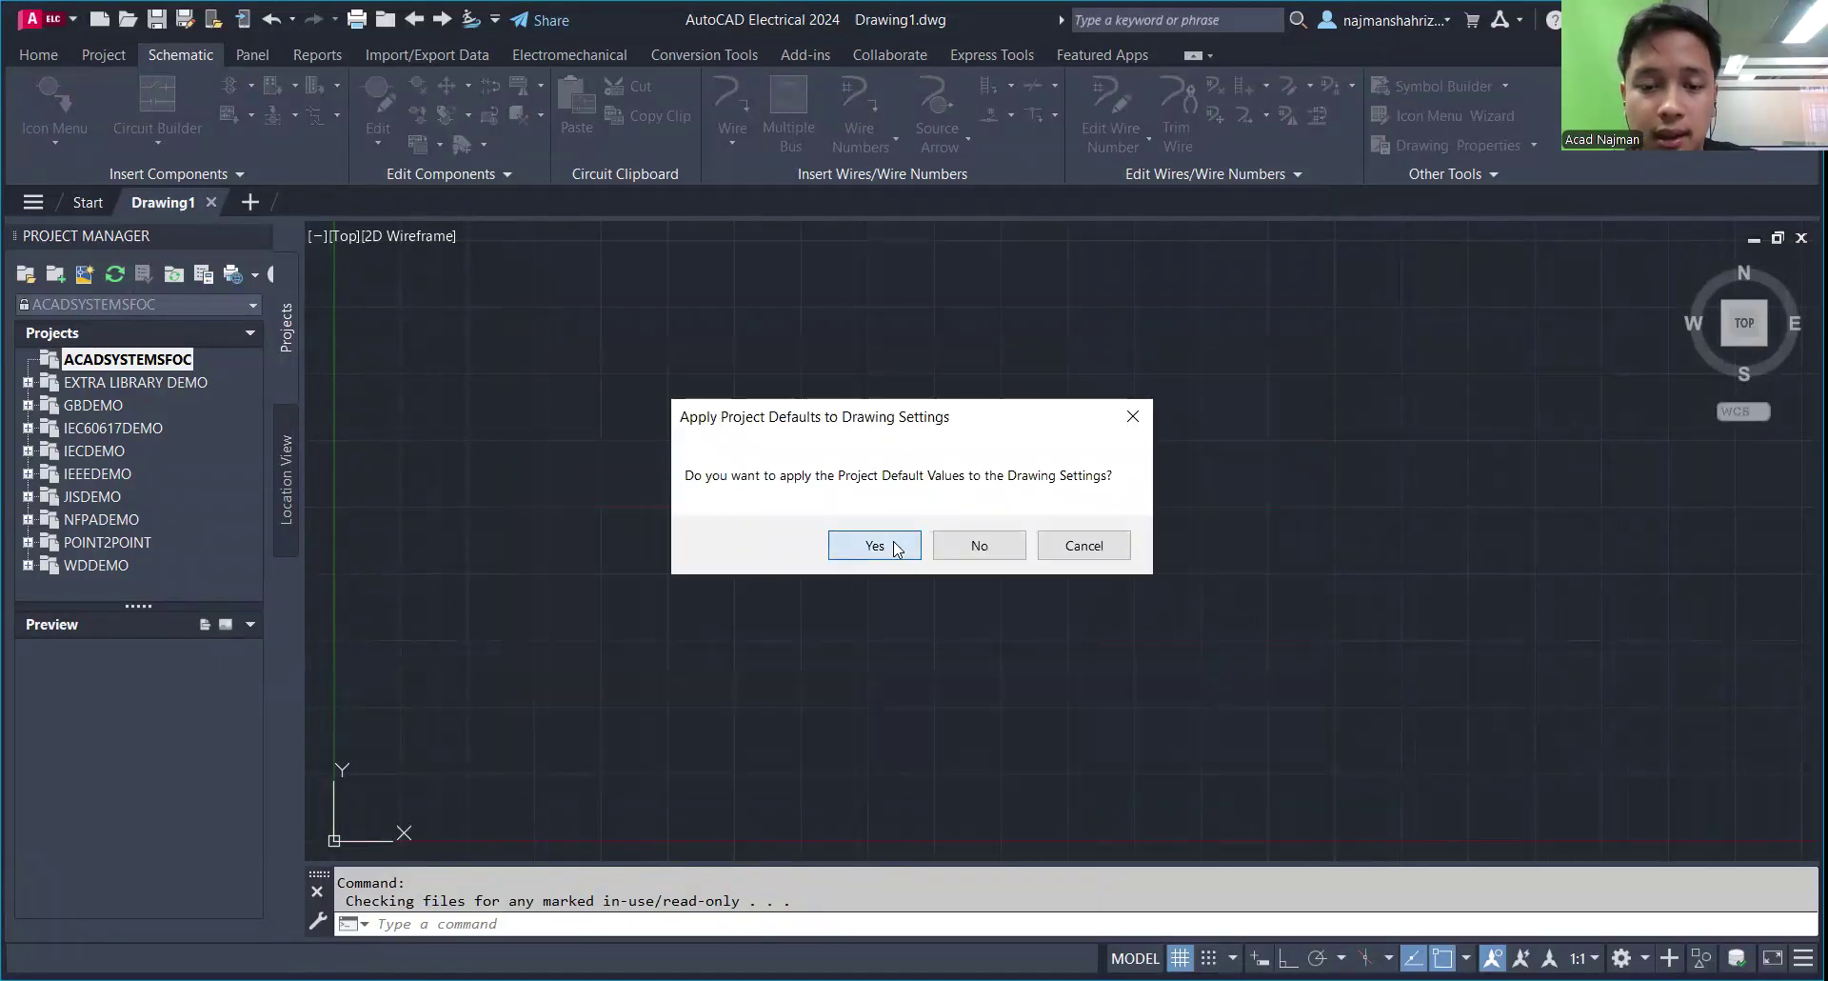
{"action": "left_click", "coordinate": [944, 544]}
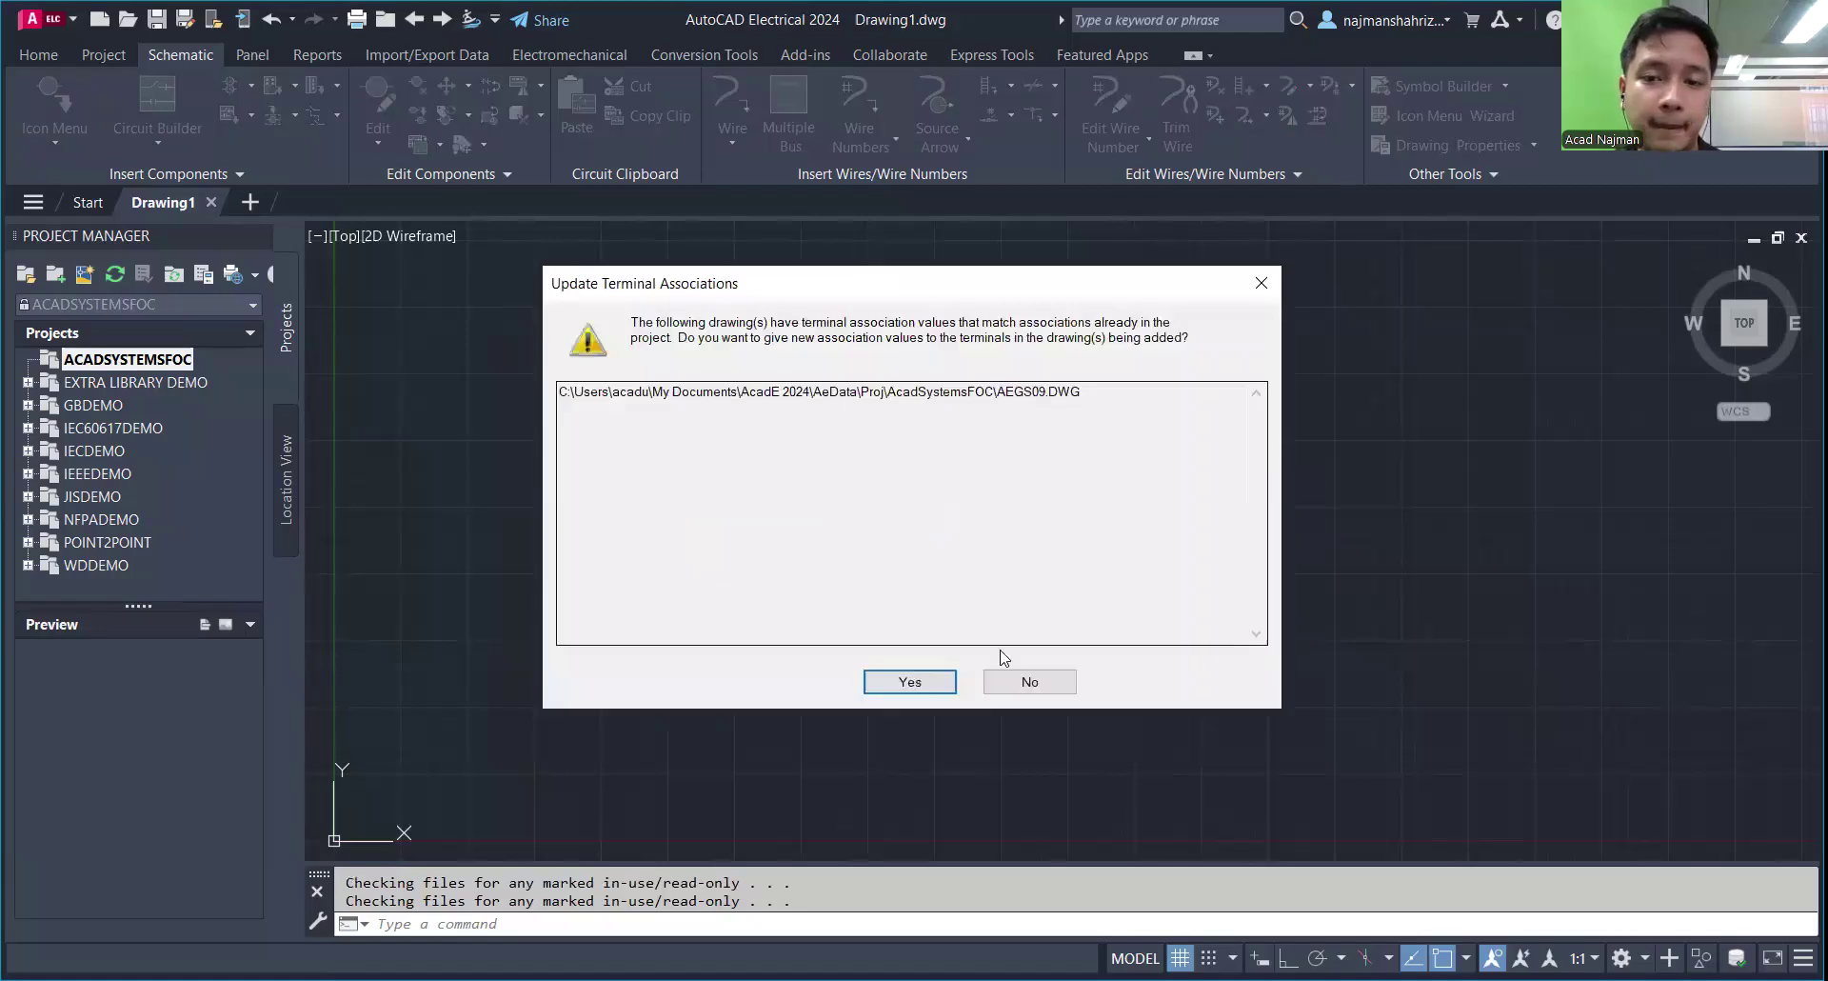
{"action": "left_click", "coordinate": [910, 682]}
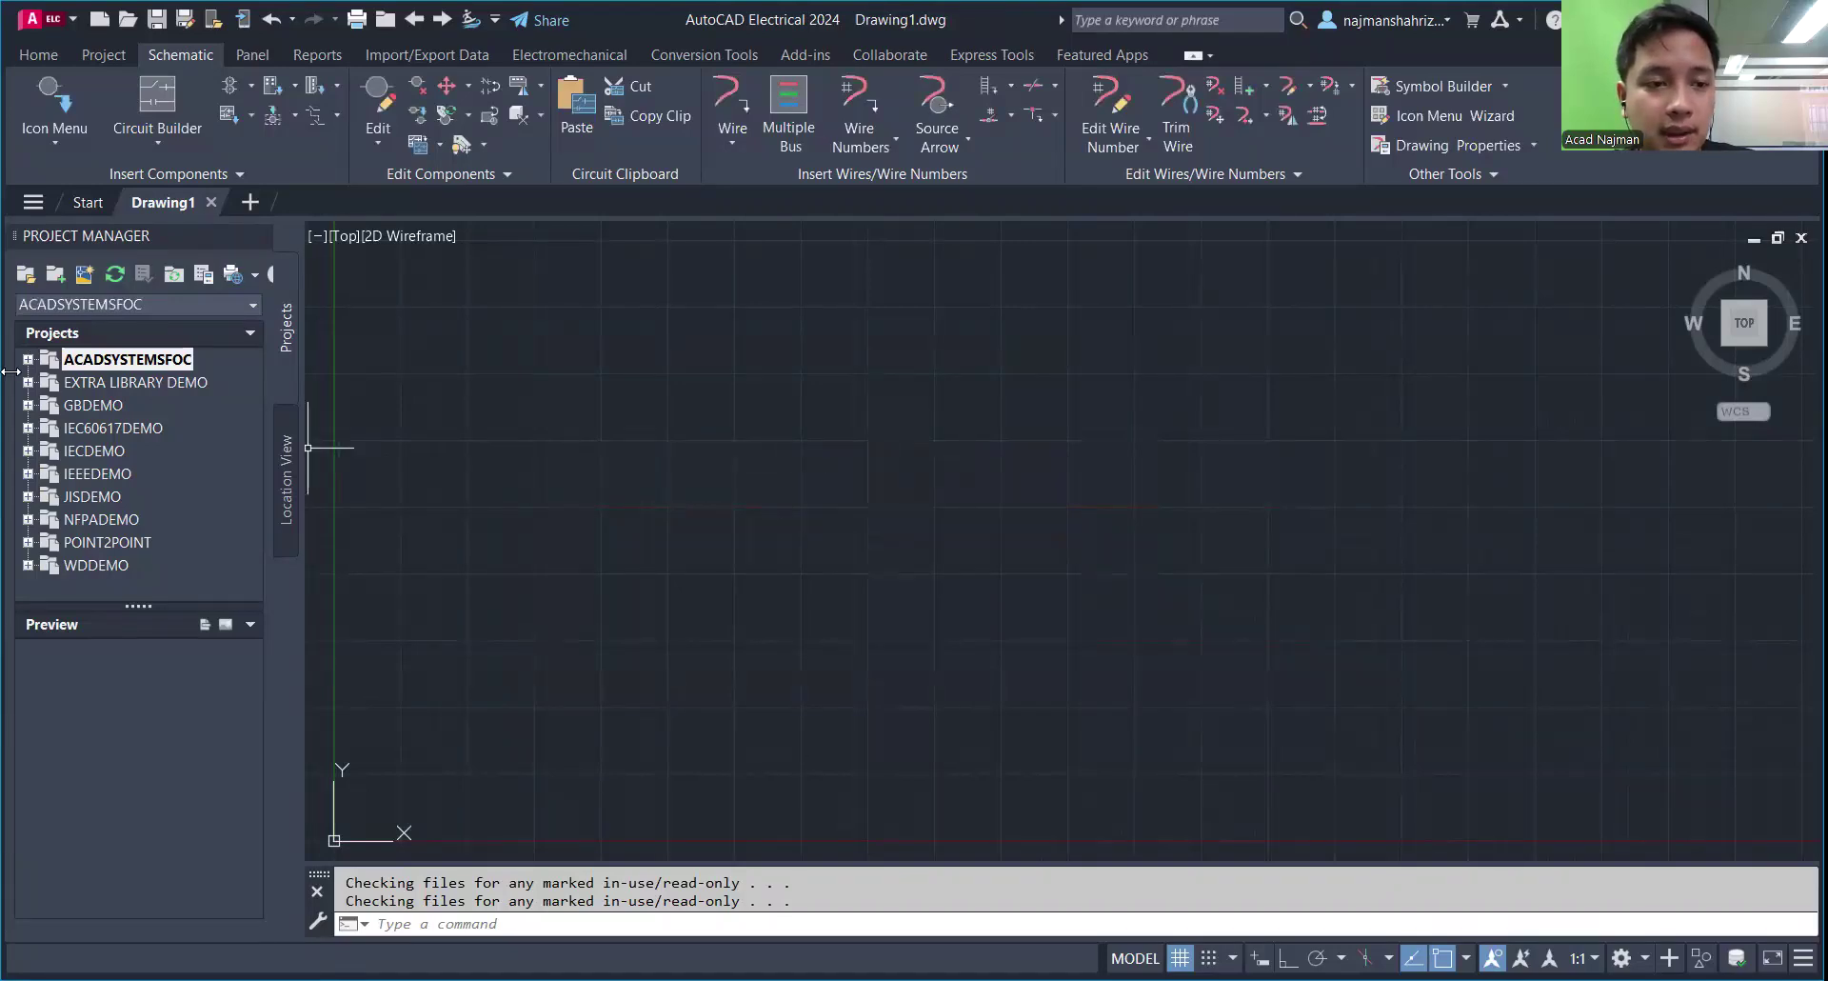
Step: Expand ACADSYSTEMSFOC, open AEGS01.DWG and AEGS02.DWG, and preview AEGS01
{"action": "left_click", "coordinate": [27, 359]}
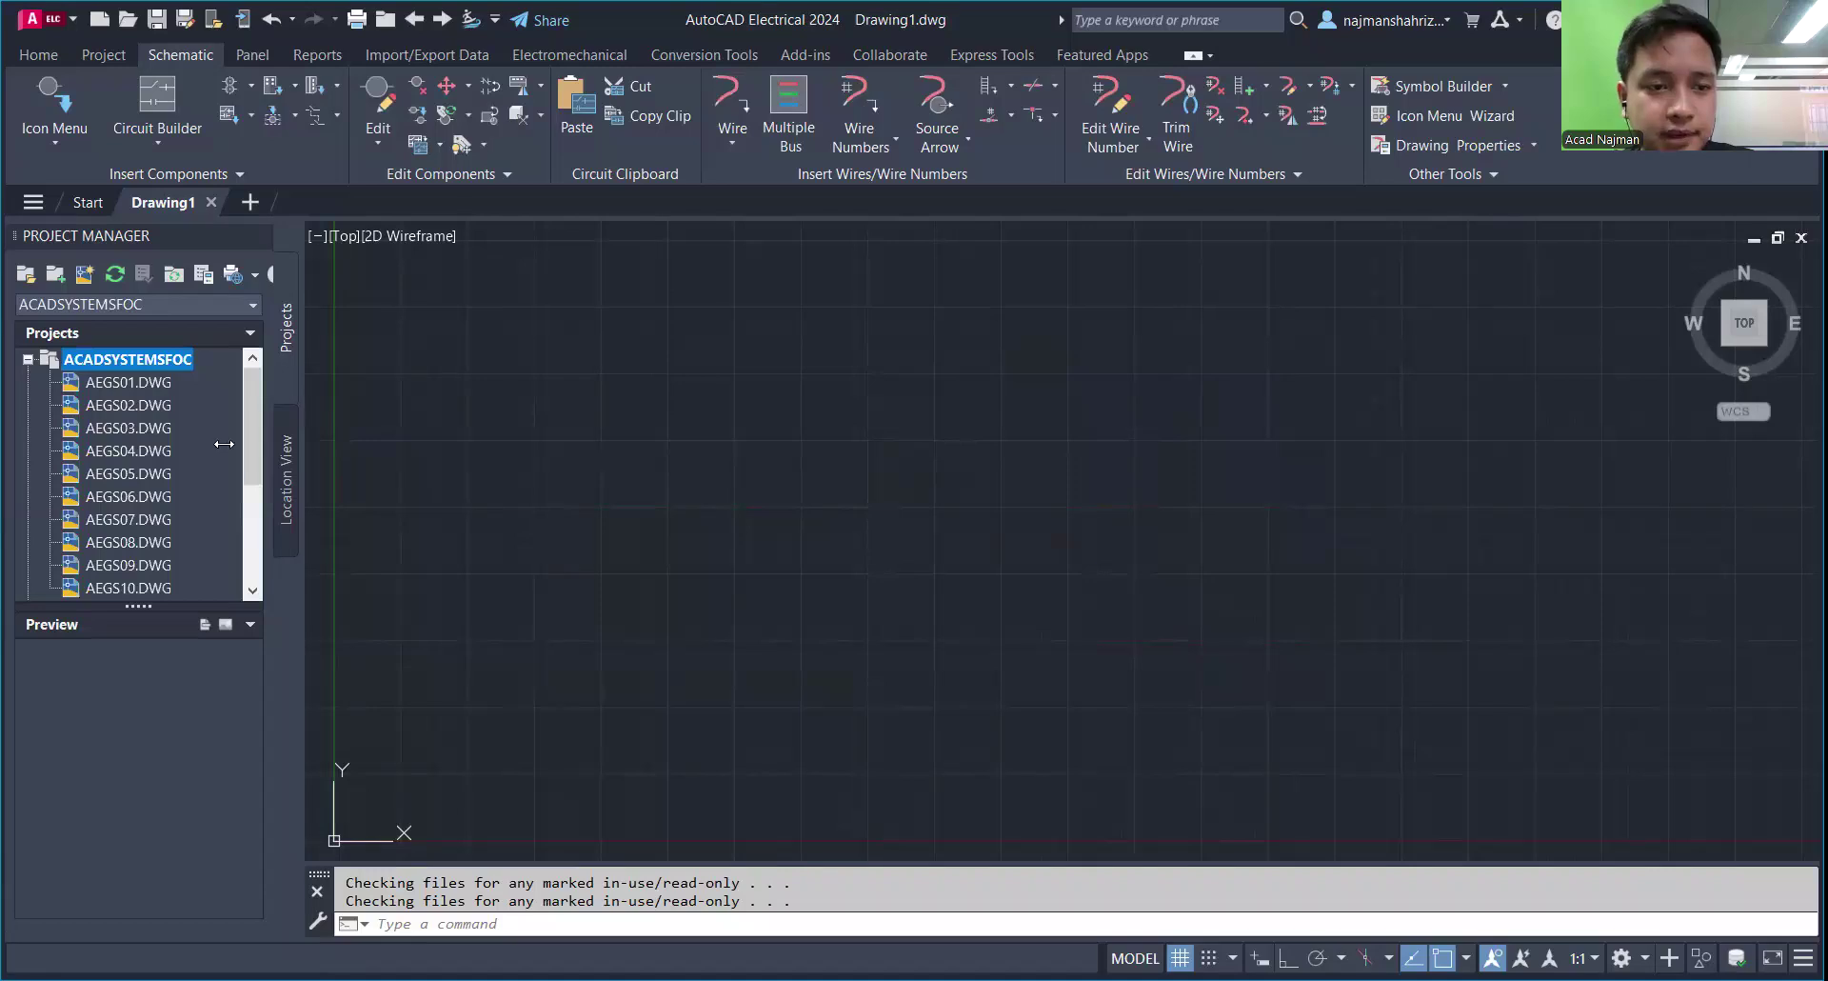
{"action": "scroll", "coordinate": [252, 423], "scroll_direction": "down", "scroll_amount": 2}
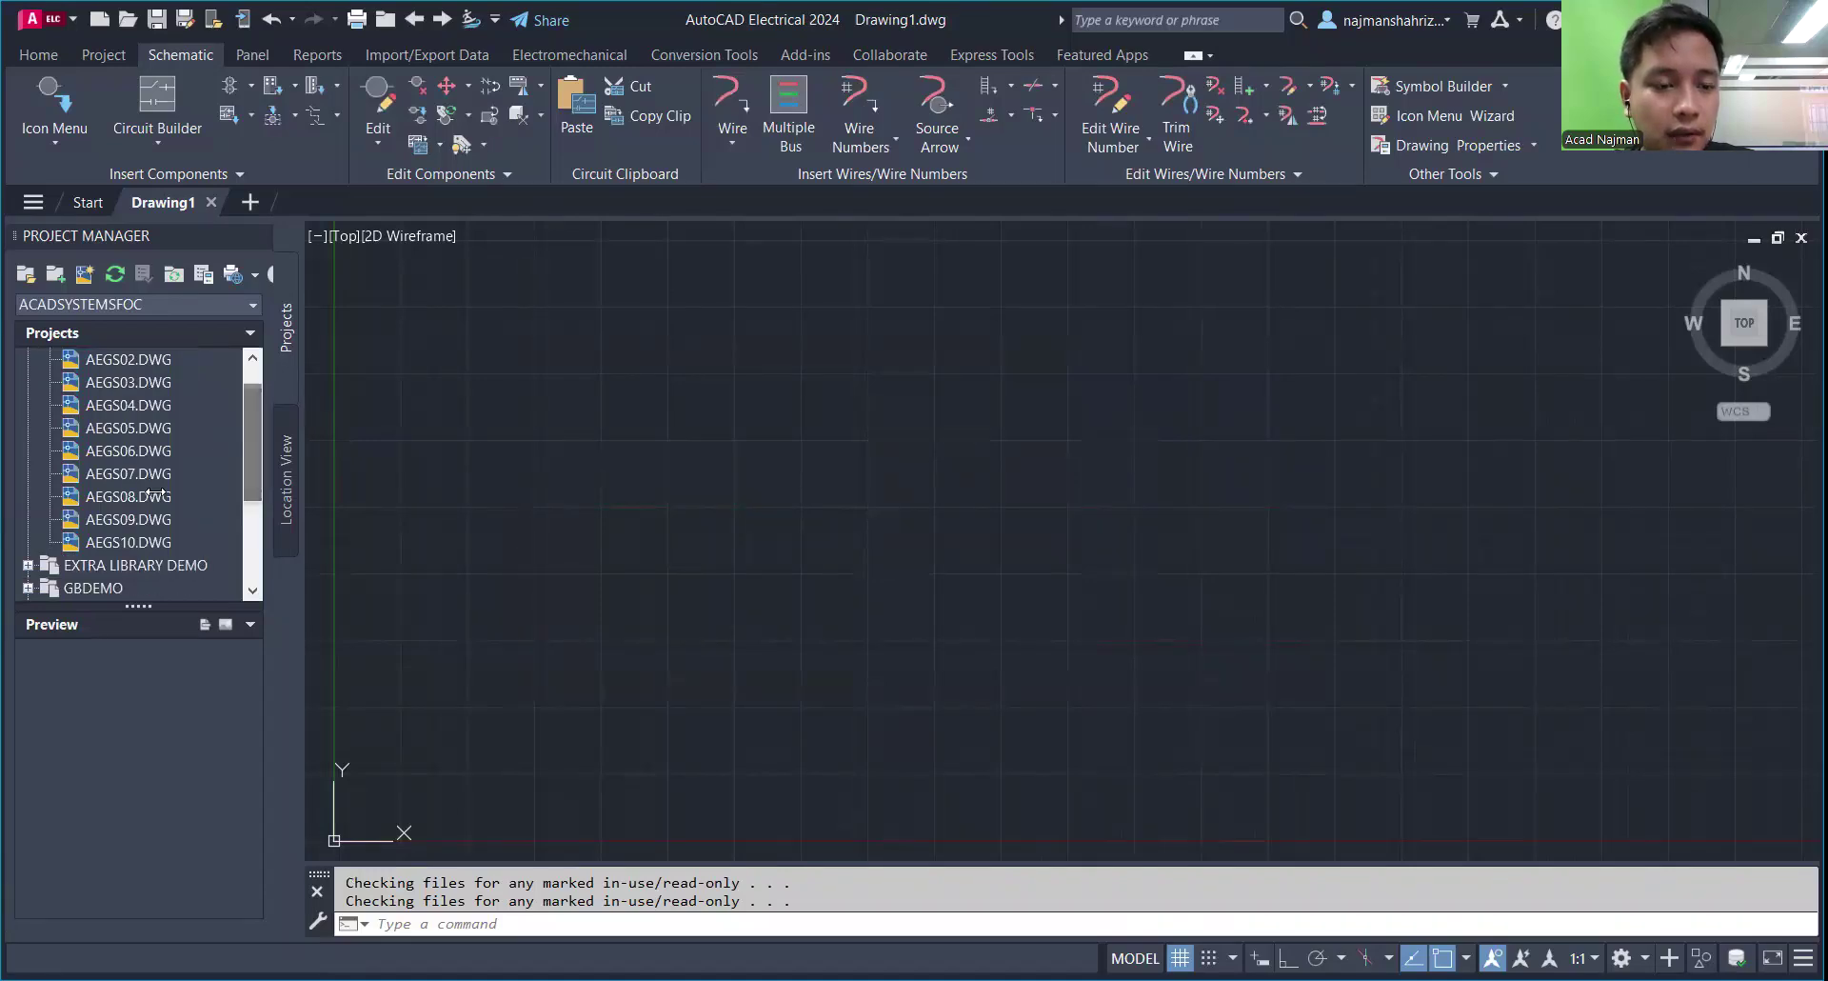
{"action": "scroll", "coordinate": [152, 492], "scroll_direction": "up", "scroll_amount": 2}
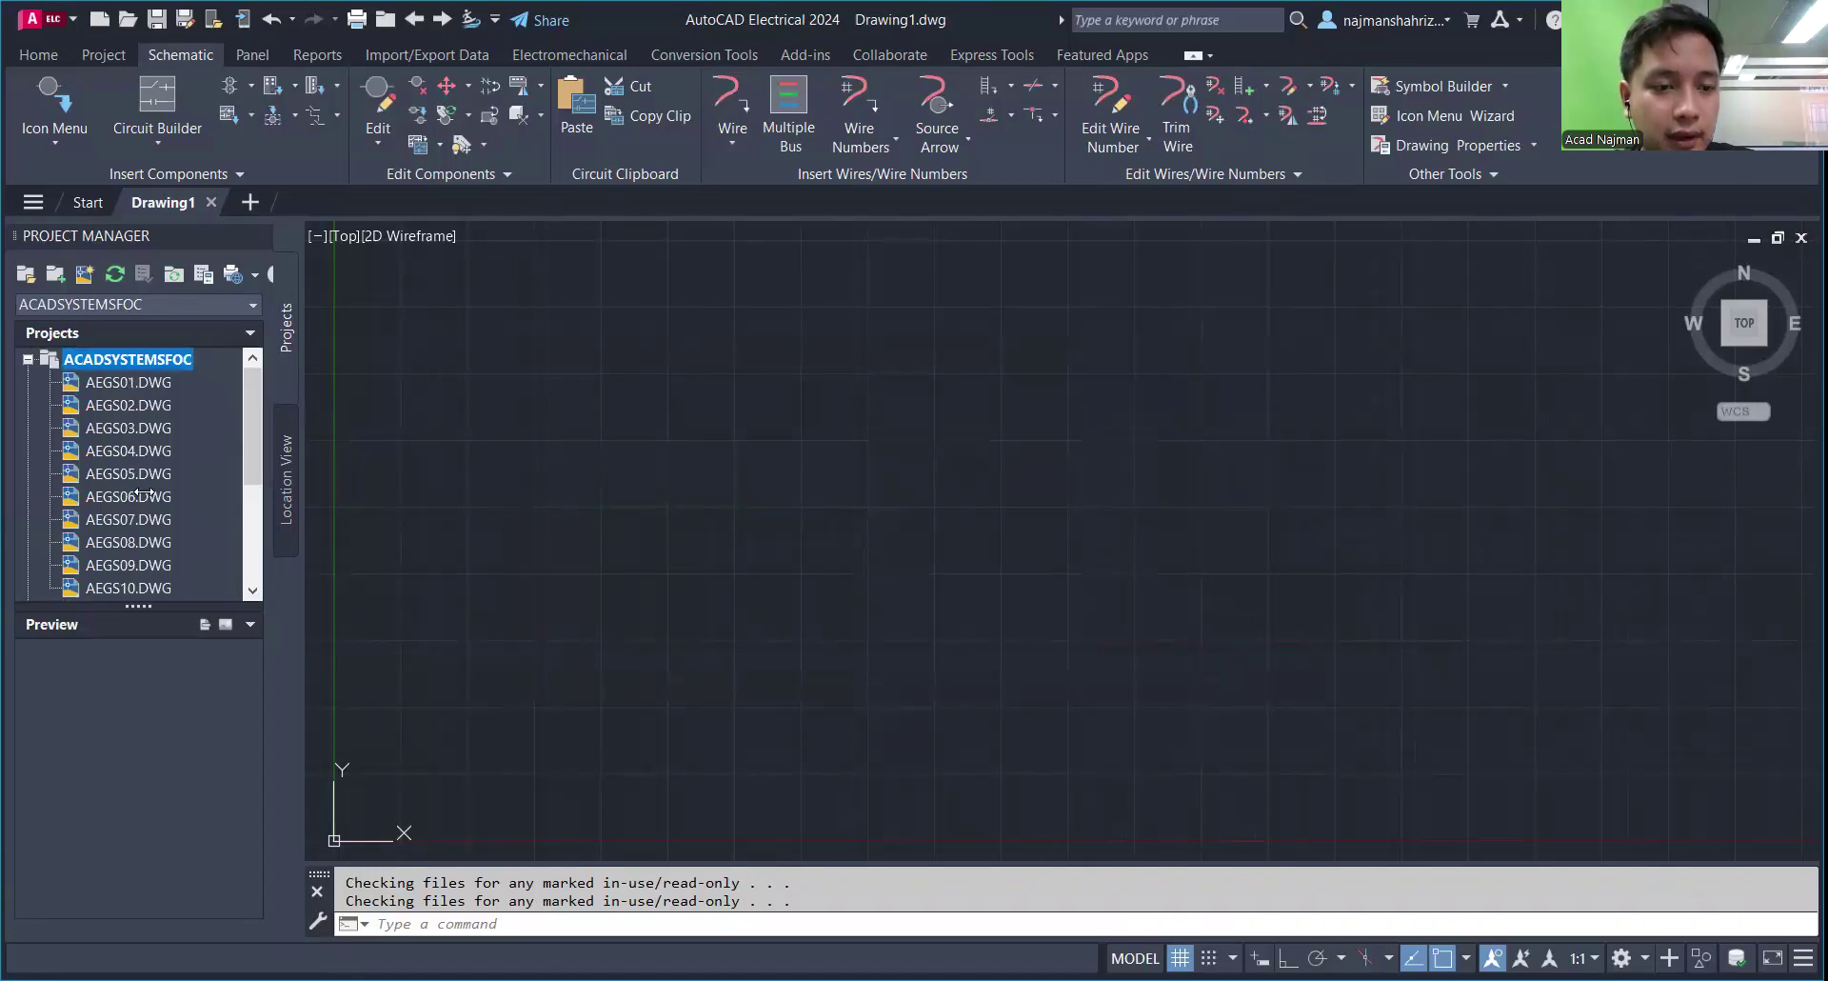
{"action": "double_click", "coordinate": [153, 381]}
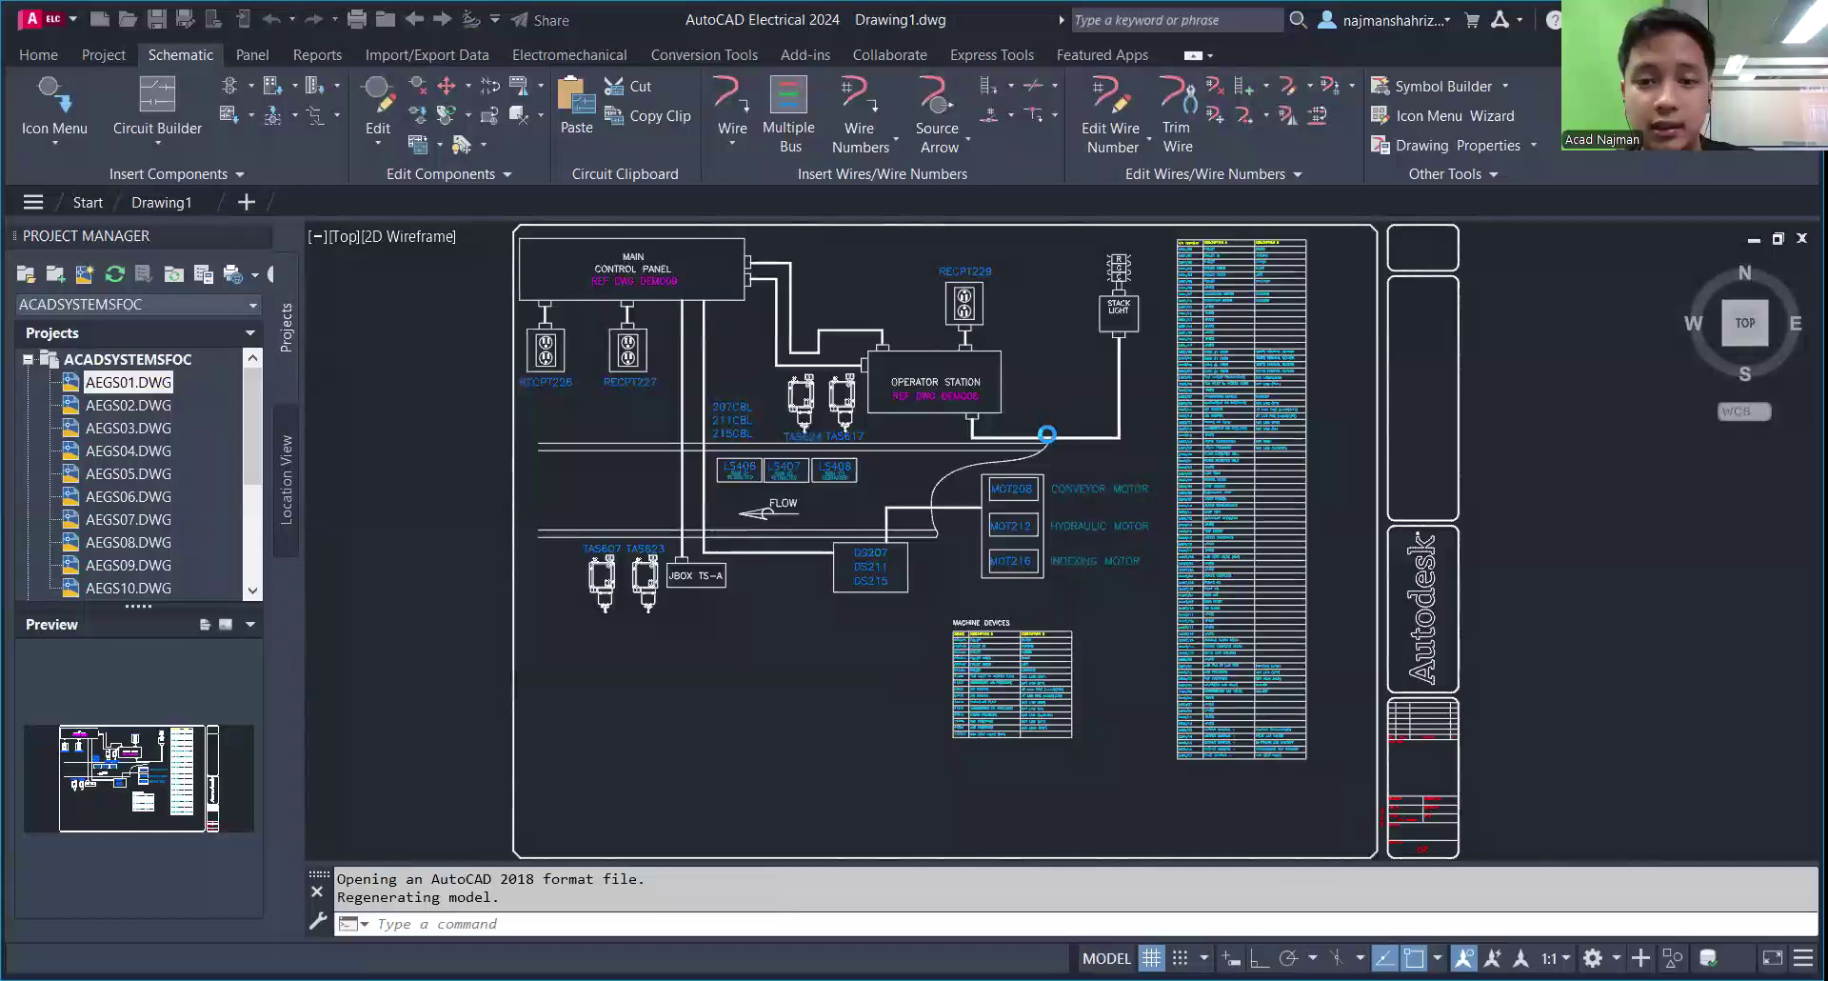
{"action": "double_click", "coordinate": [114, 405]}
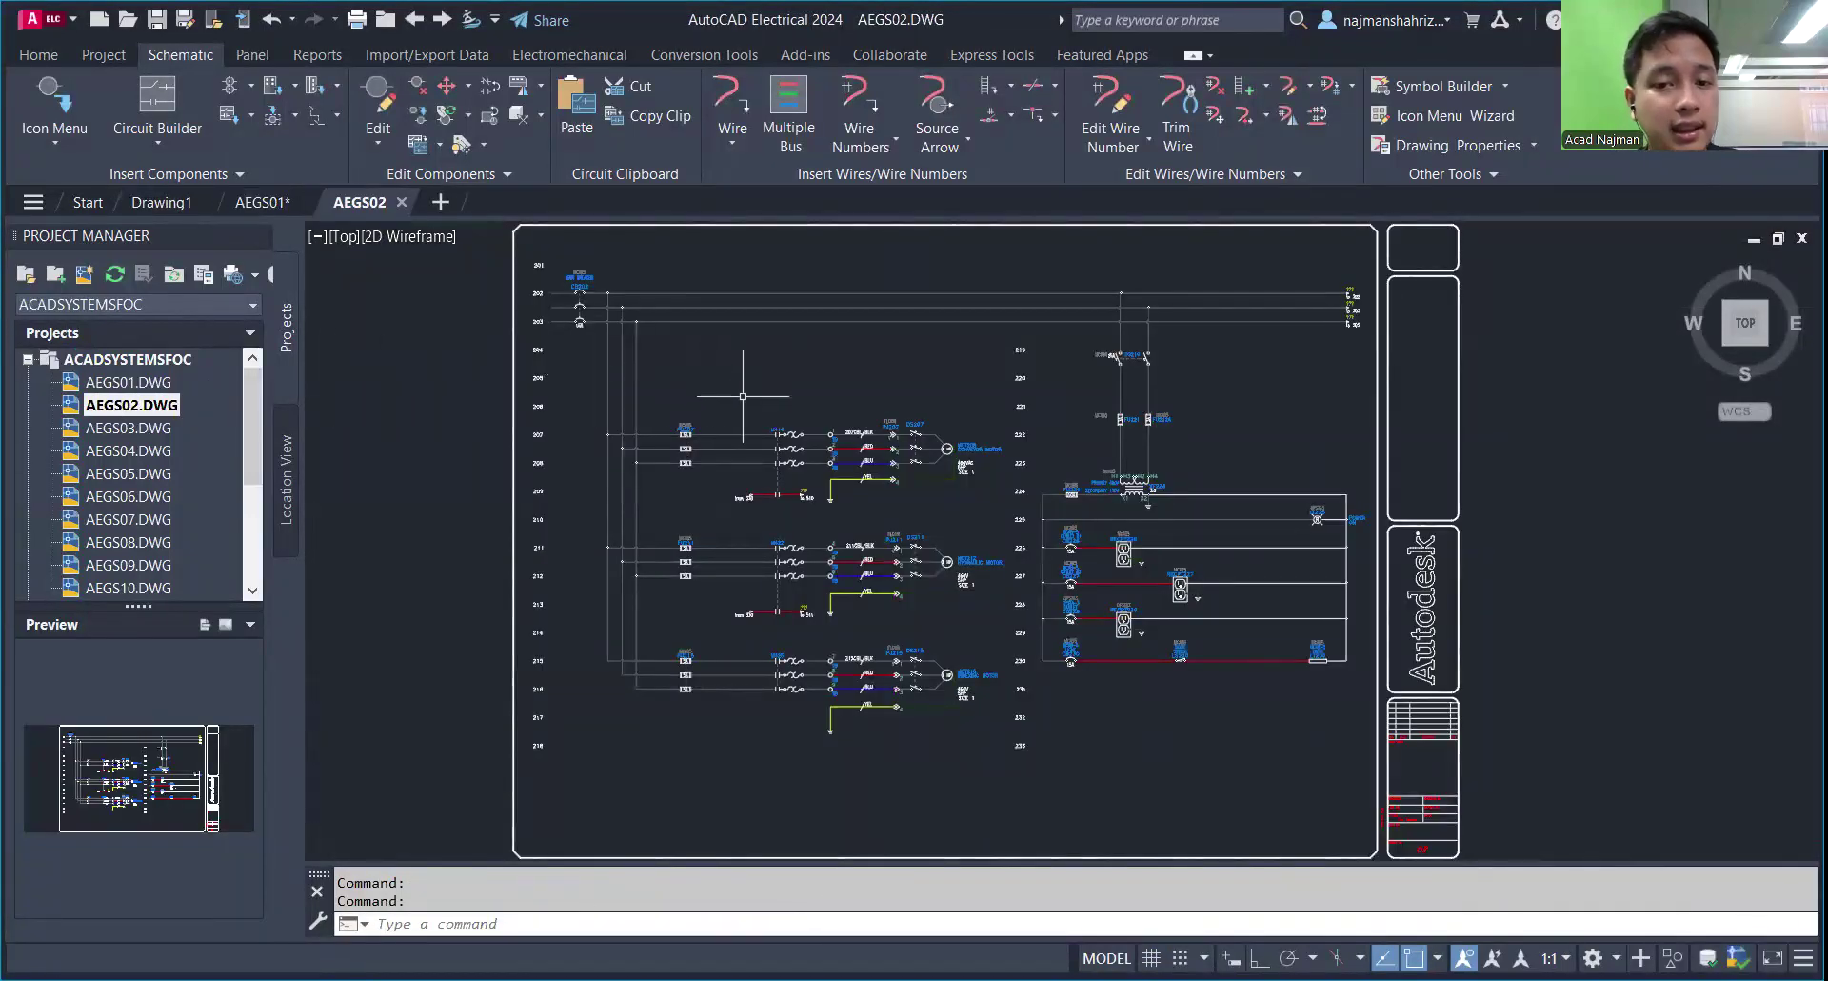
{"action": "left_click", "coordinate": [152, 383]}
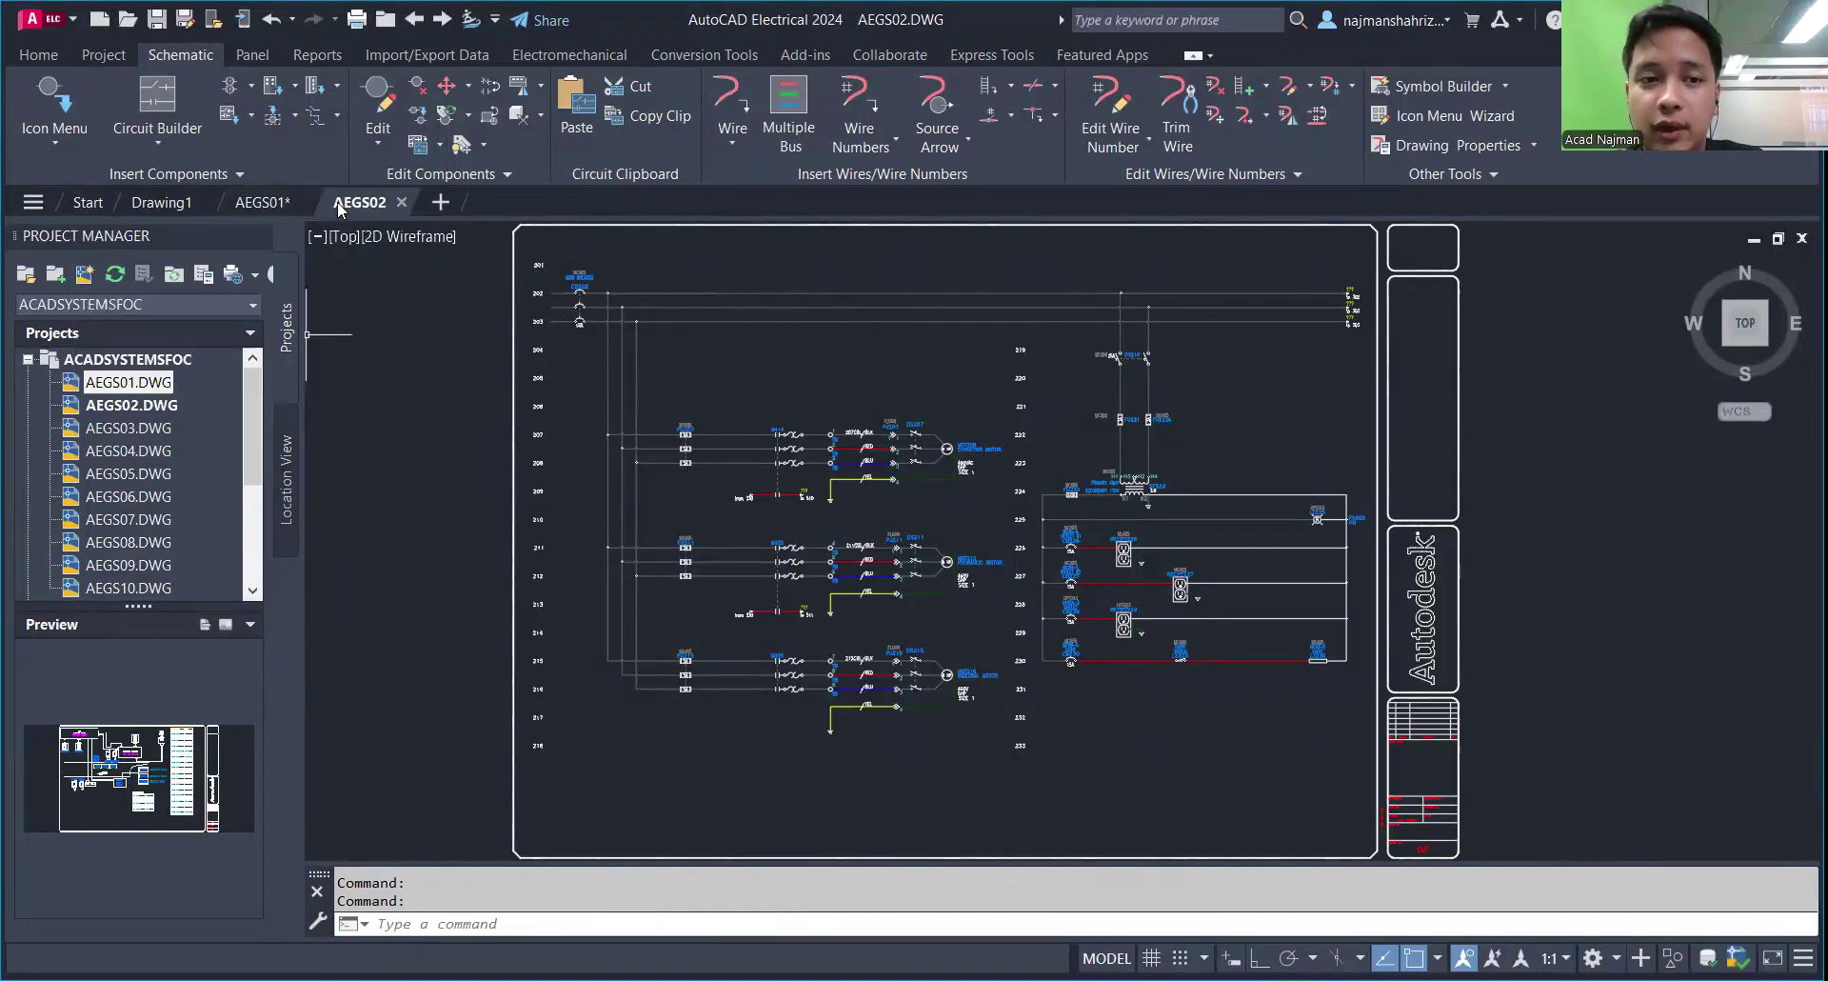
{"action": "scroll", "coordinate": [148, 453], "scroll_direction": "down", "scroll_amount": 1}
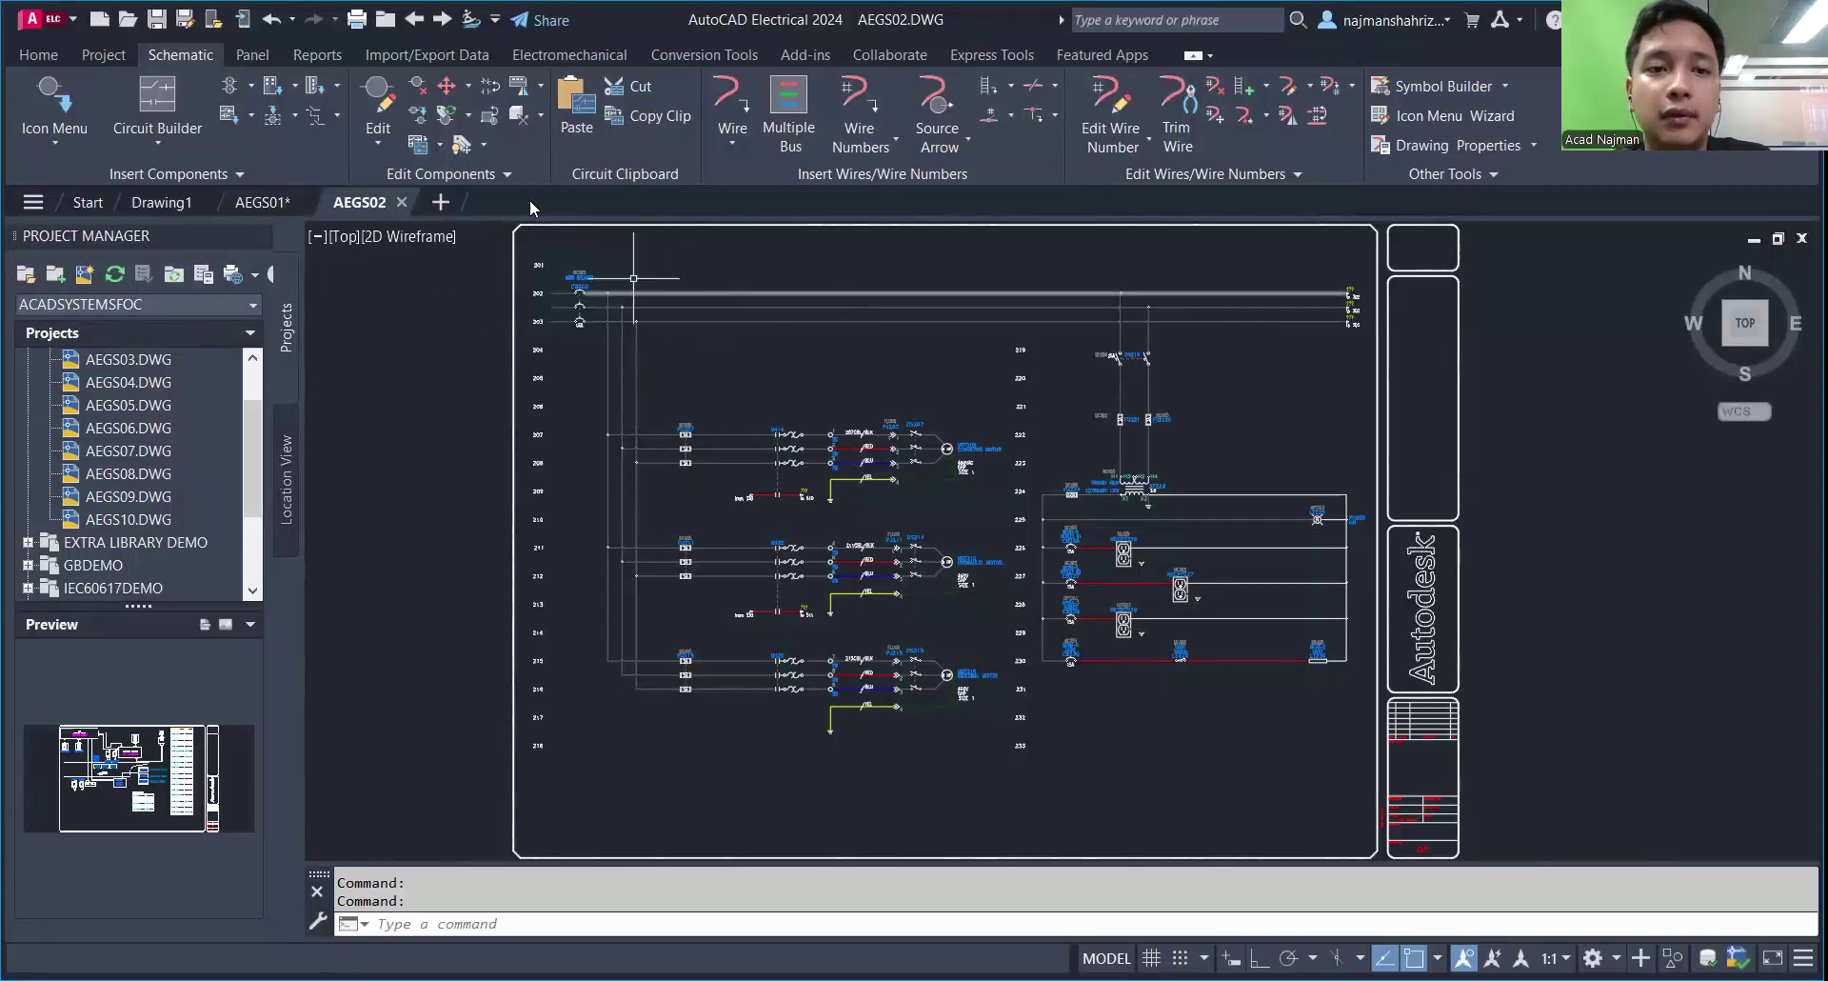
Step: Open the next project drawing, AEGS03, and select the ACADSYSTEMSFOC project root
{"action": "left_click", "coordinate": [437, 40]}
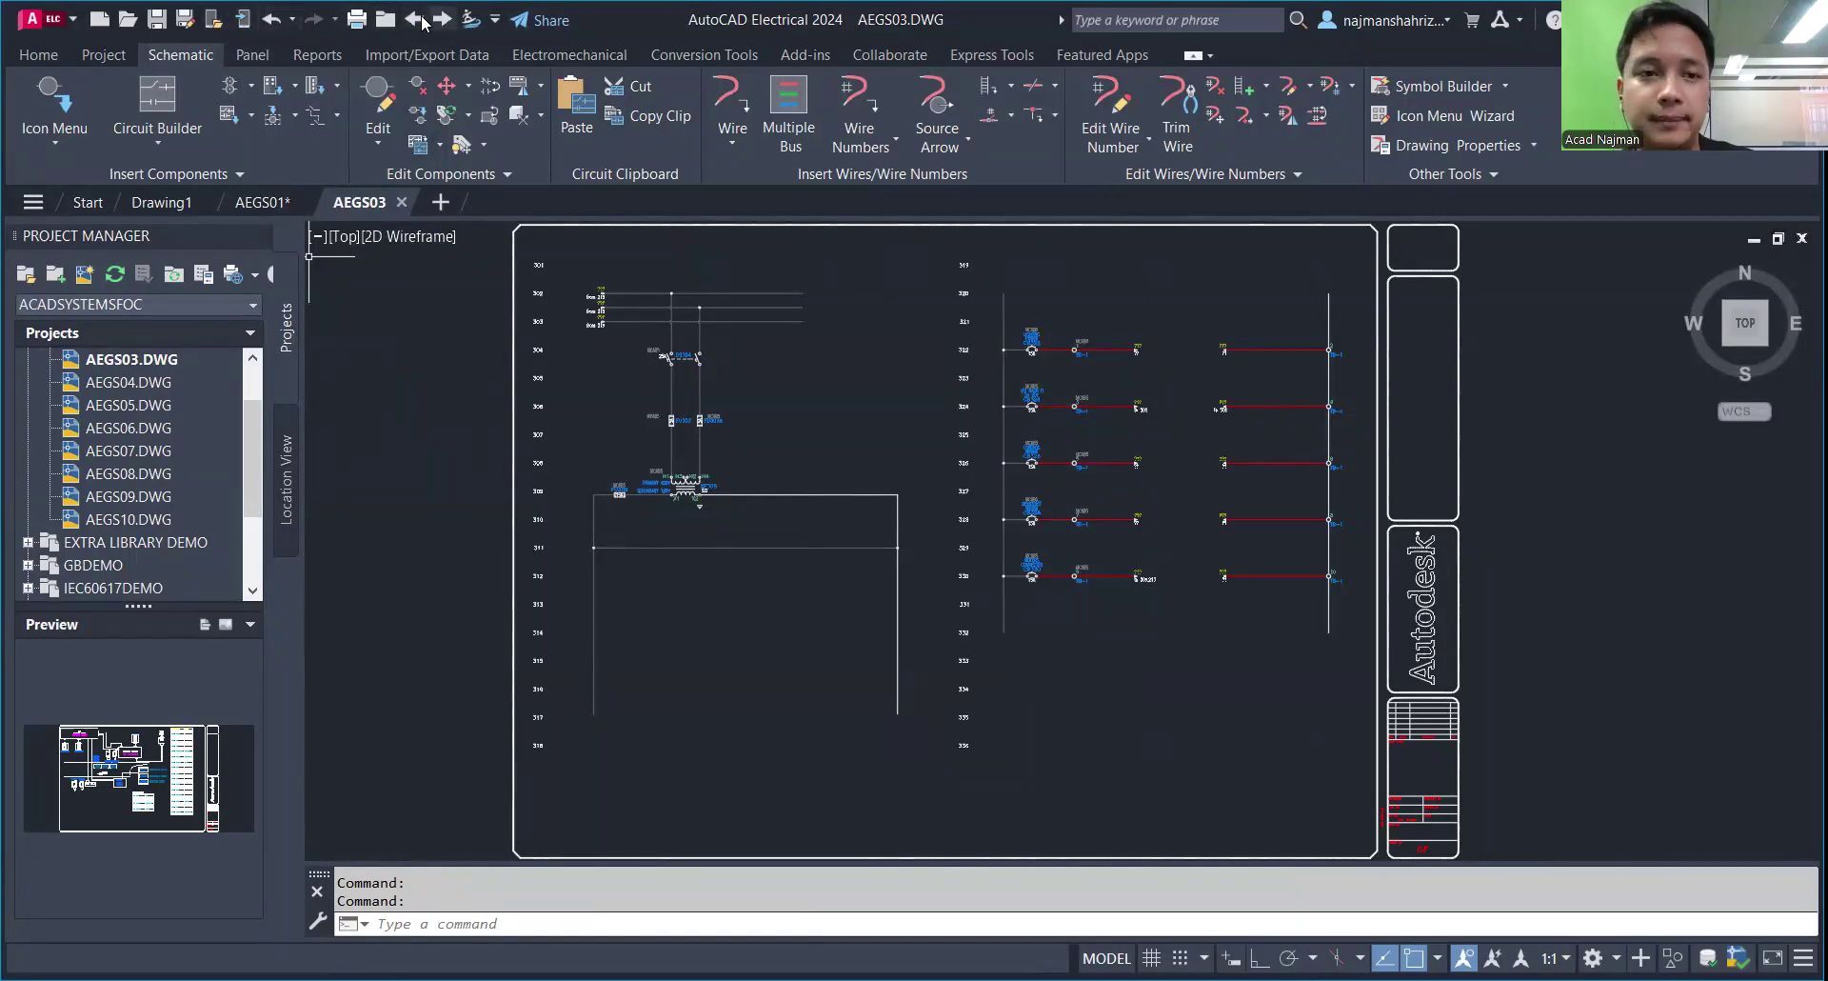
{"action": "scroll", "coordinate": [700, 482], "scroll_direction": "up", "scroll_amount": 4}
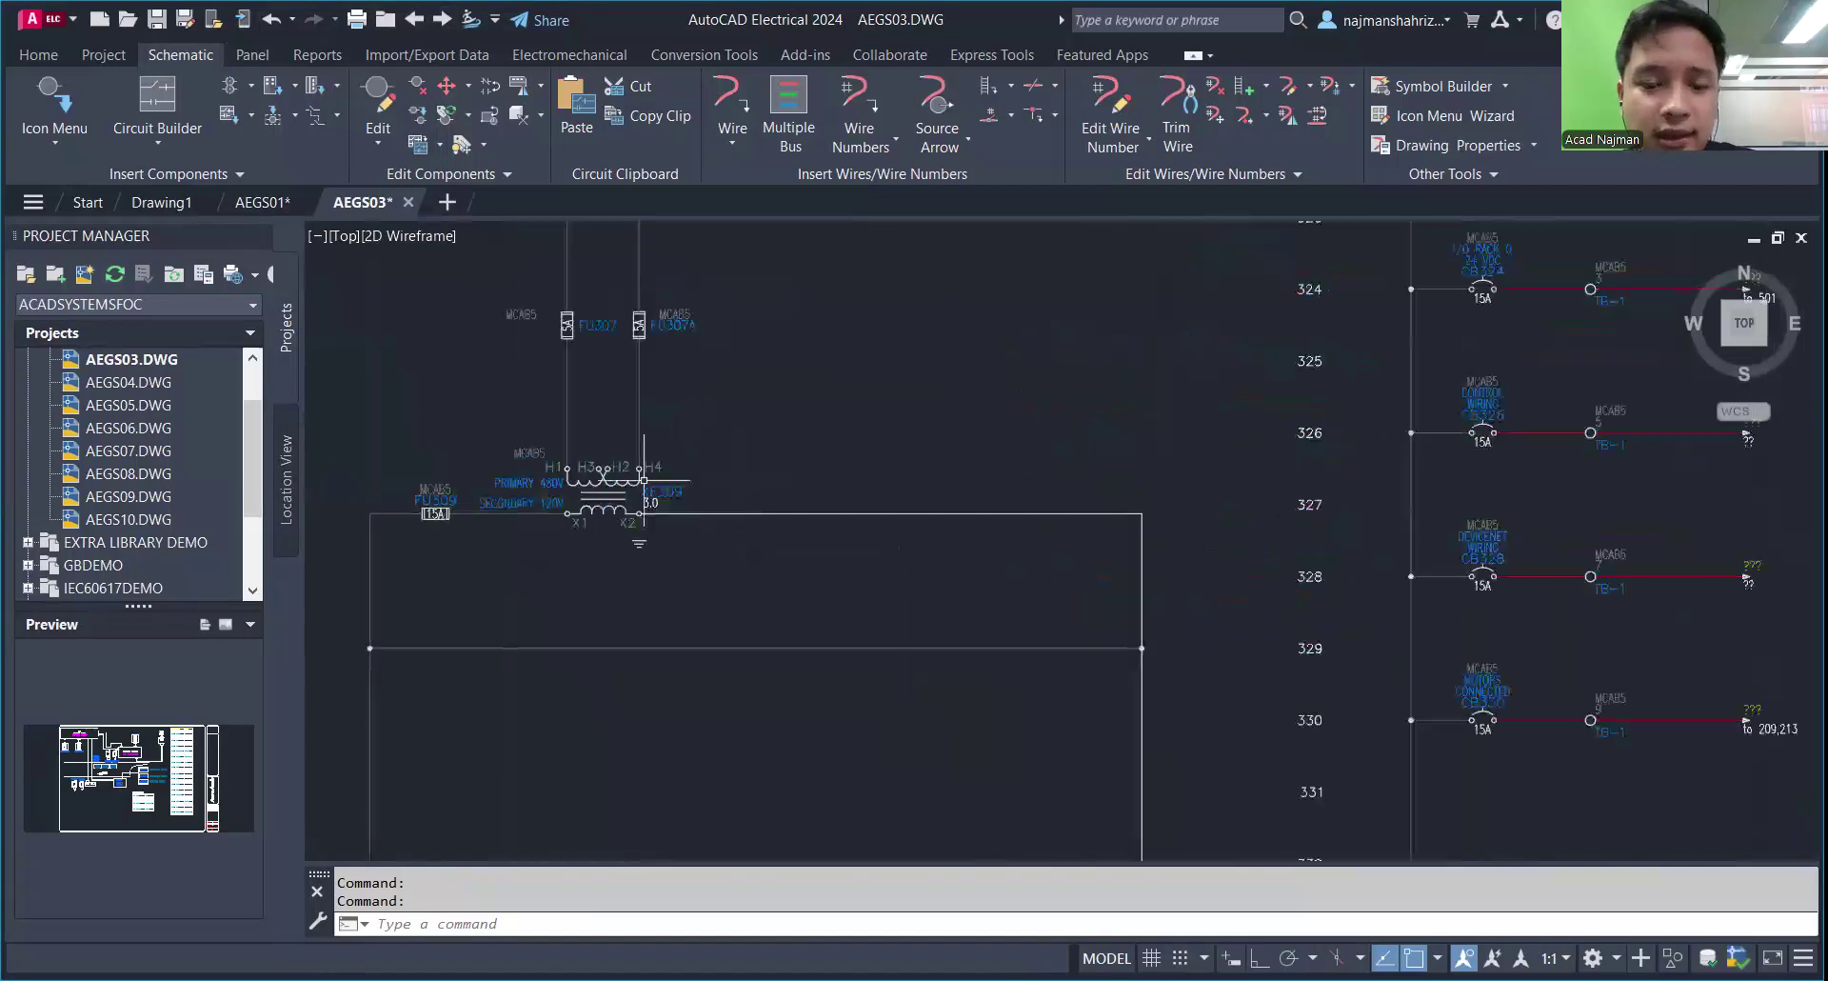
{"action": "scroll", "coordinate": [500, 473], "scroll_direction": "down", "scroll_amount": 4}
{"action": "scroll", "coordinate": [122, 453], "scroll_direction": "up", "scroll_amount": 2}
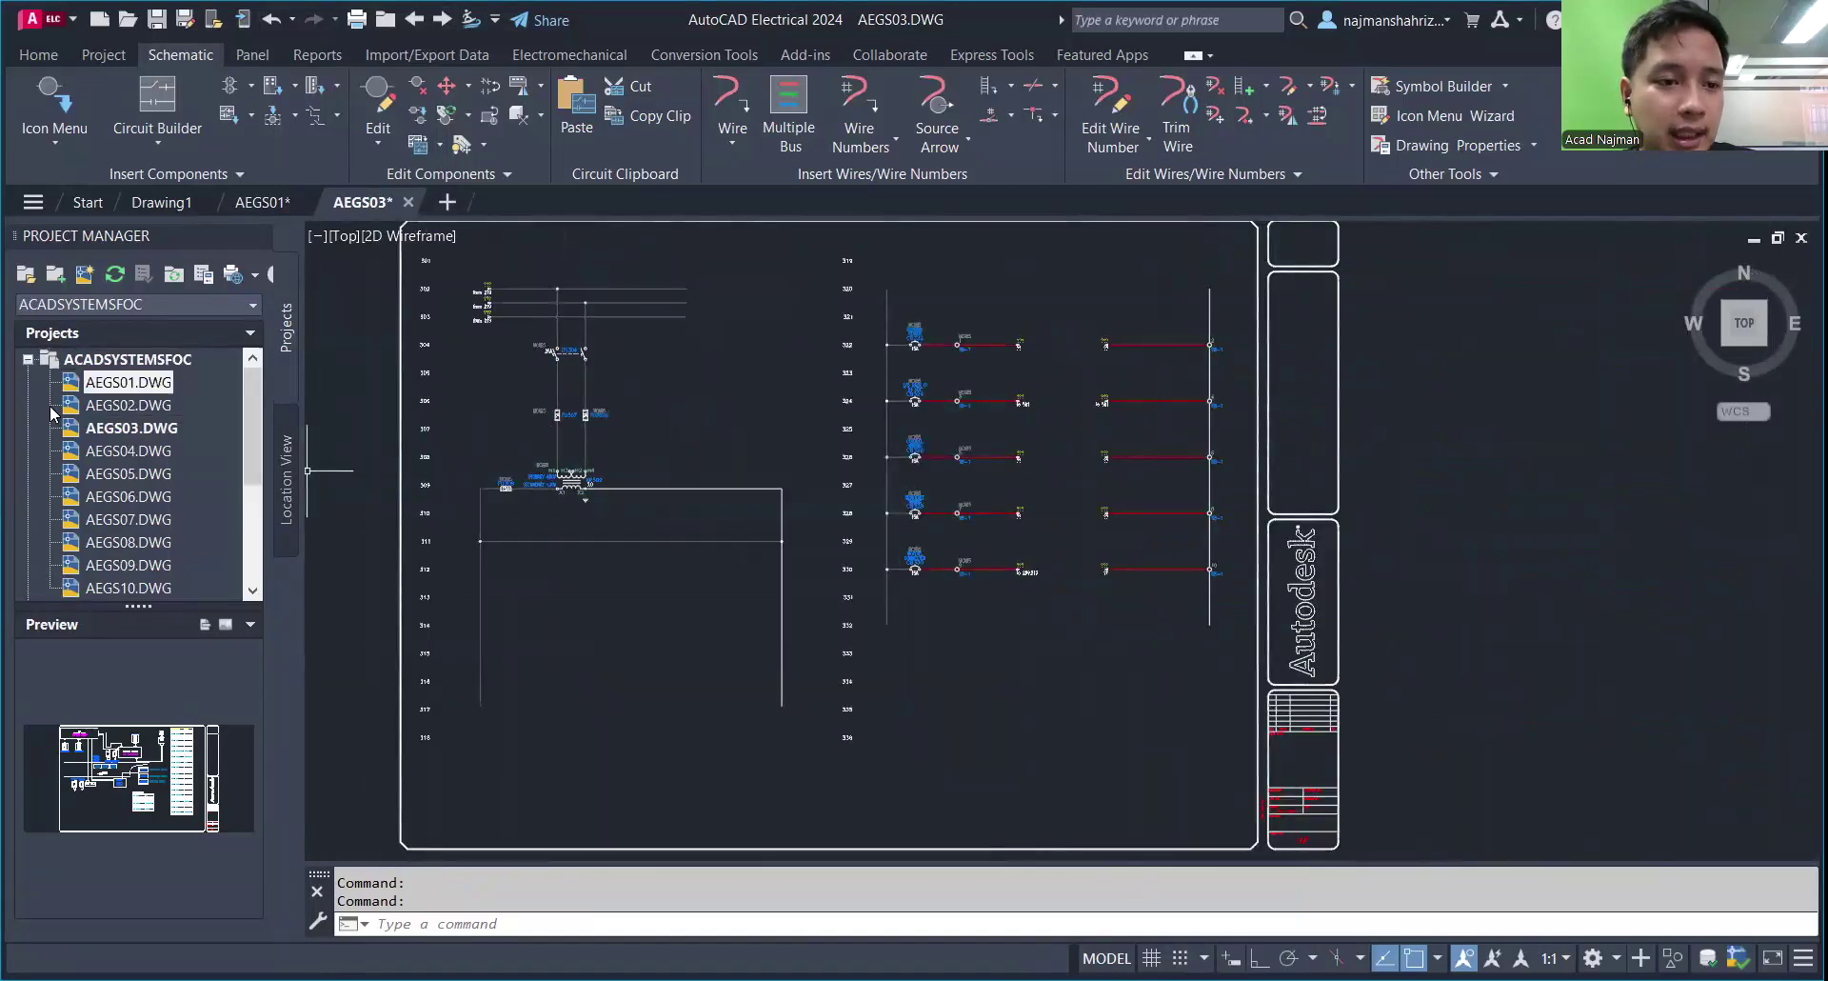
{"action": "left_click", "coordinate": [134, 360]}
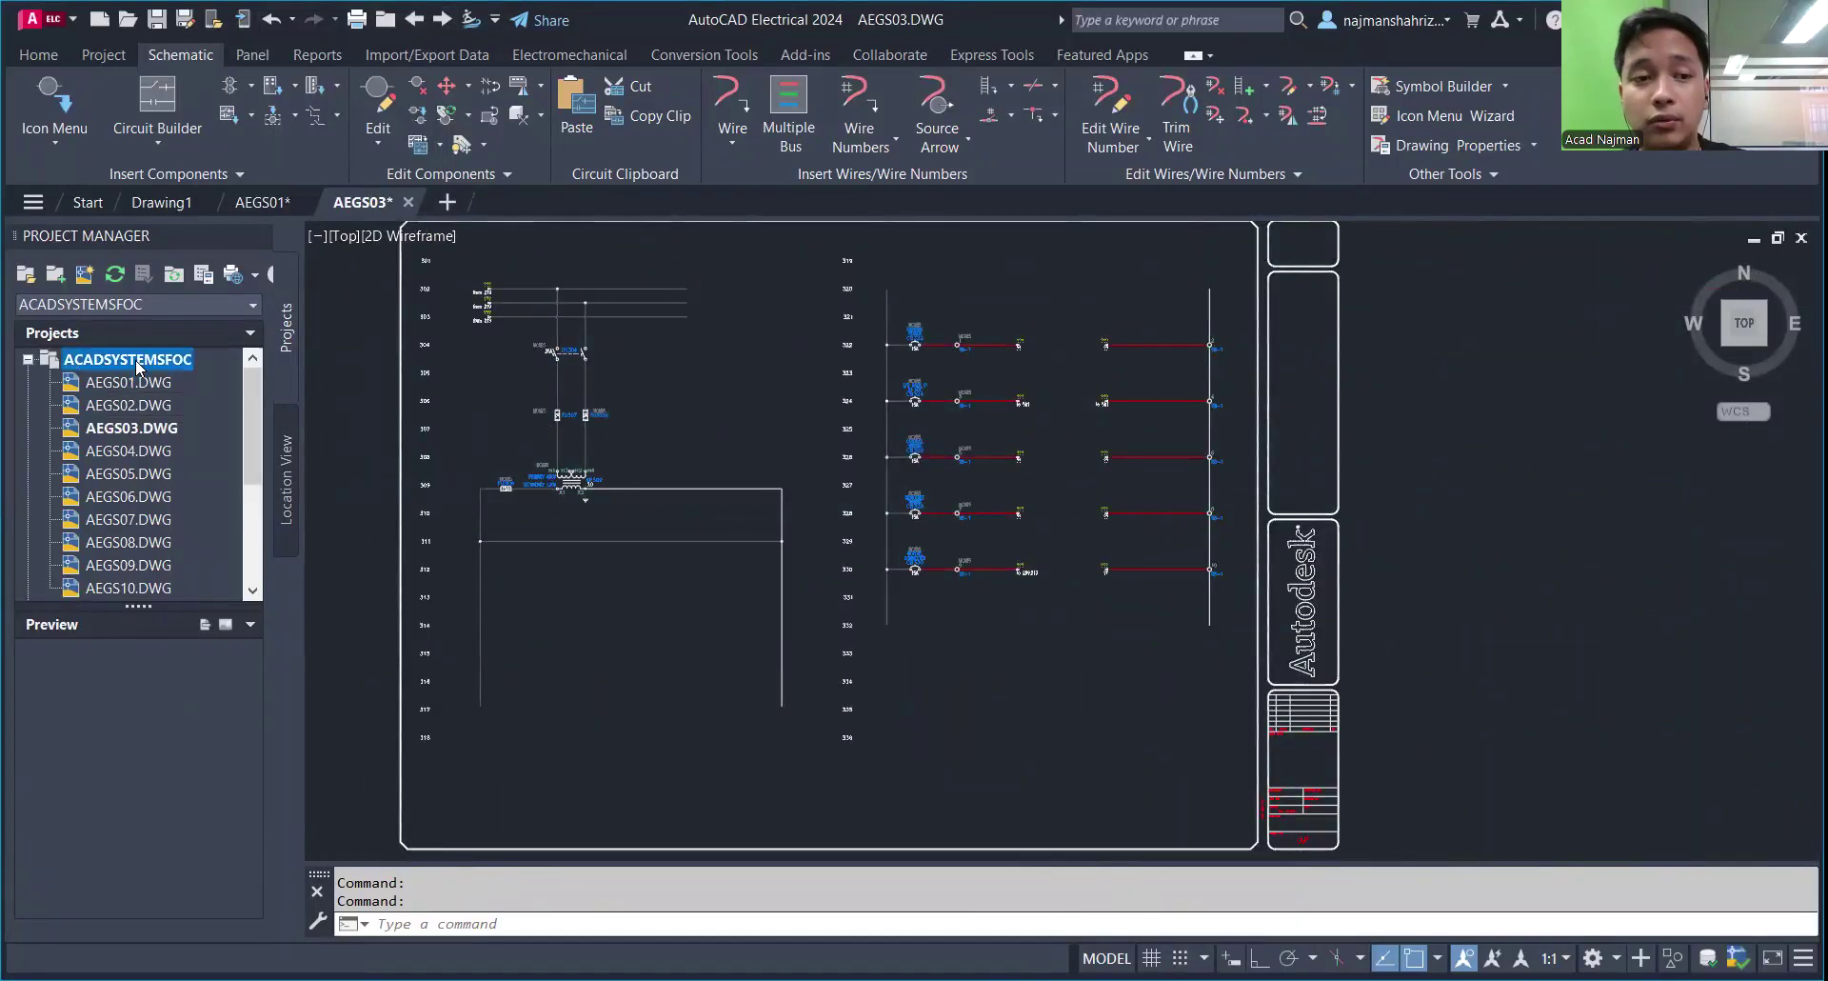
Step: Add a subfolder to ACADSYSTEMSFOC and rename it Shematic
{"action": "right_click", "coordinate": [139, 368]}
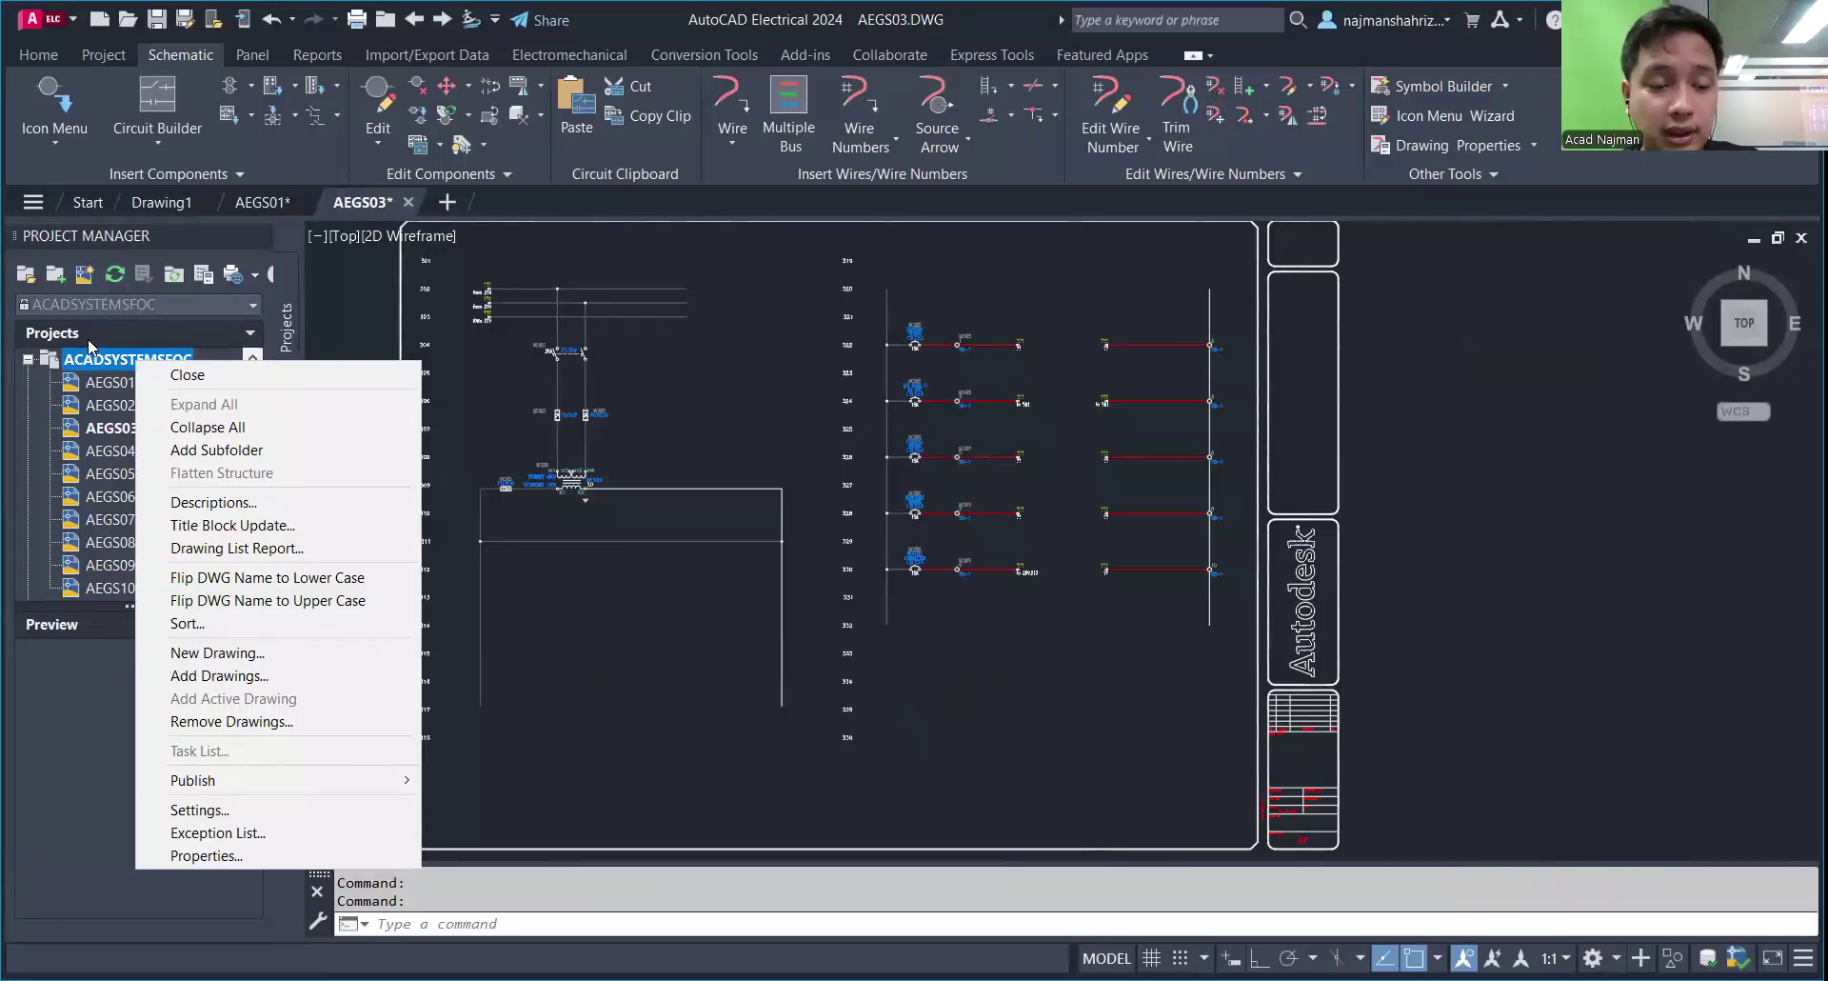
{"action": "left_click", "coordinate": [259, 451]}
{"action": "scroll", "coordinate": [120, 506], "scroll_direction": "down", "scroll_amount": 1}
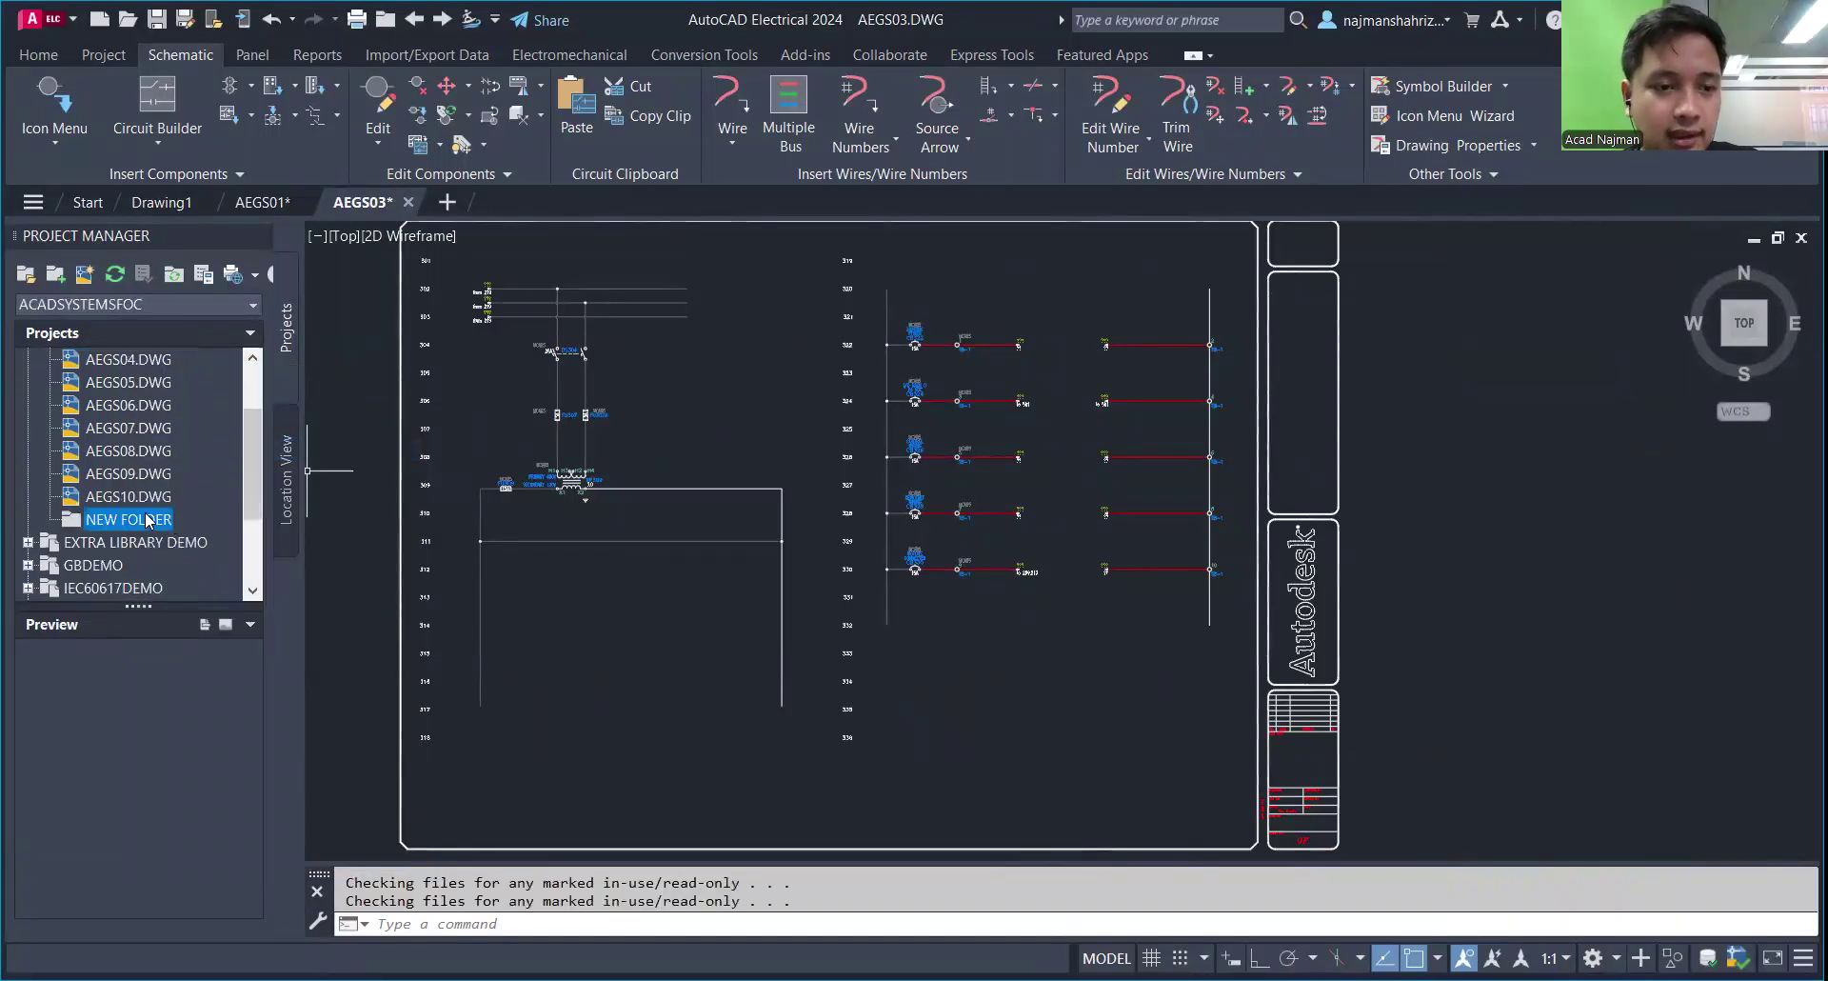
{"action": "left_click", "coordinate": [150, 521]}
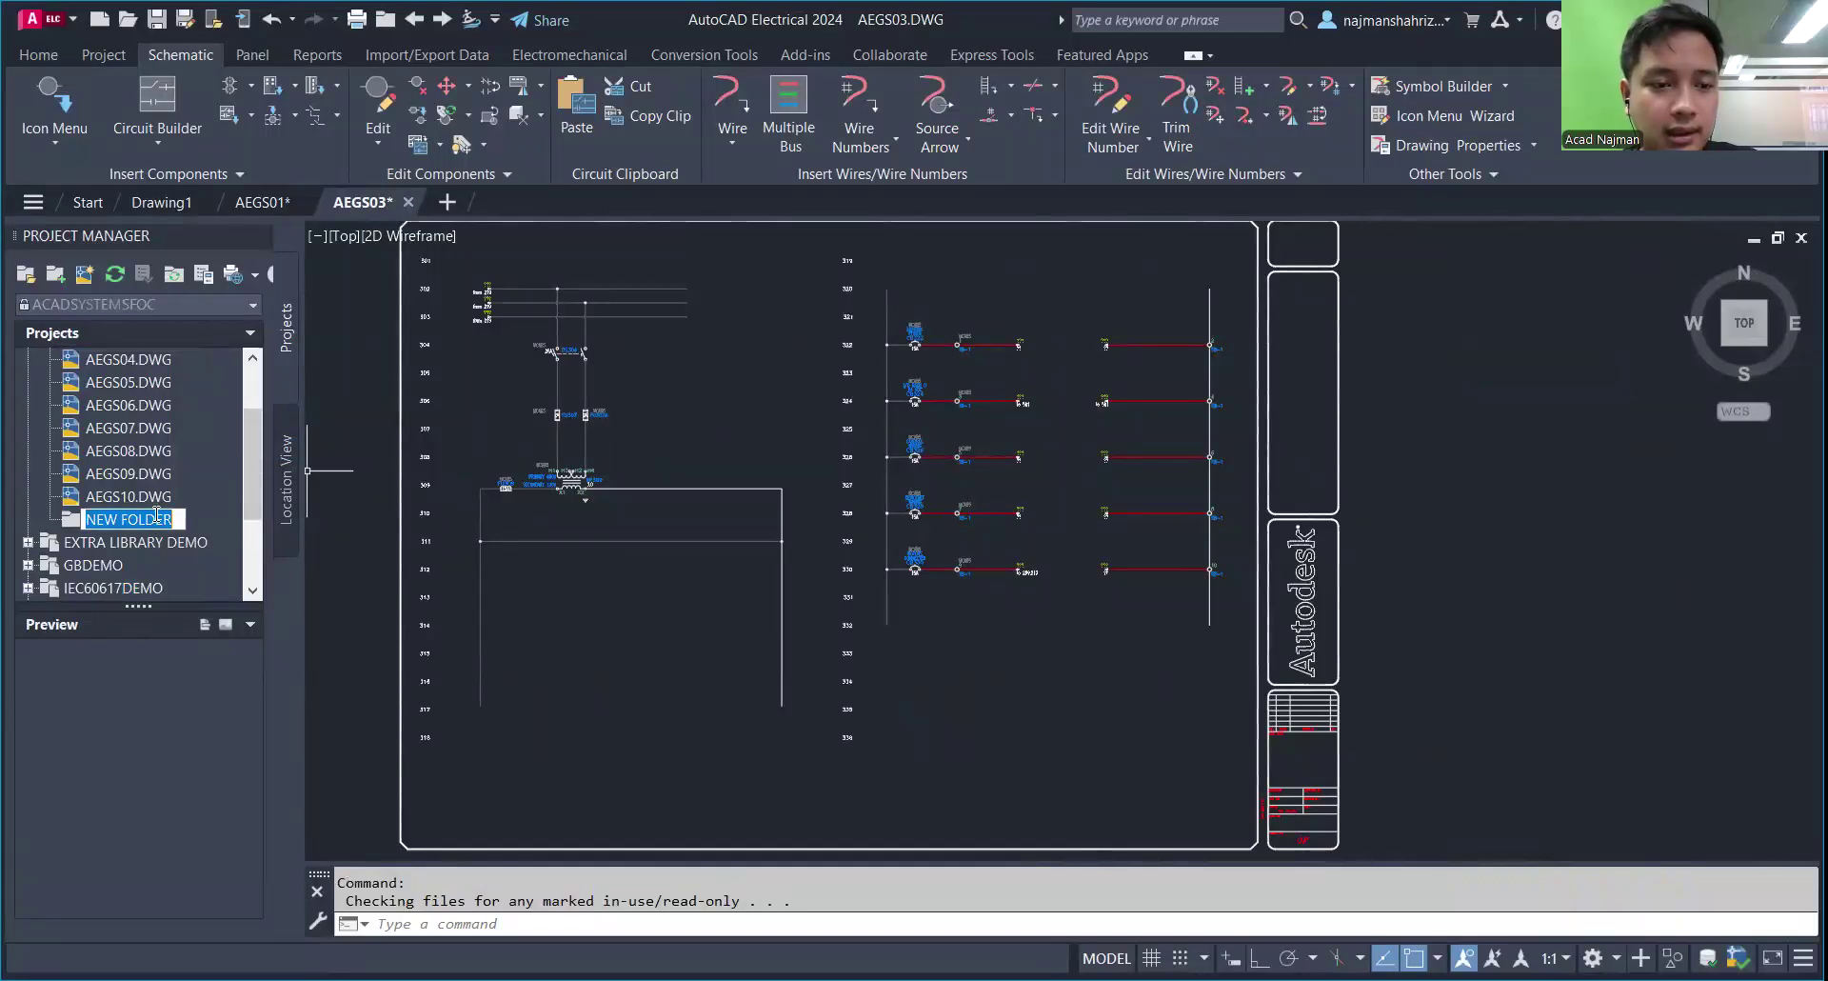
{"action": "type", "text": "S"}
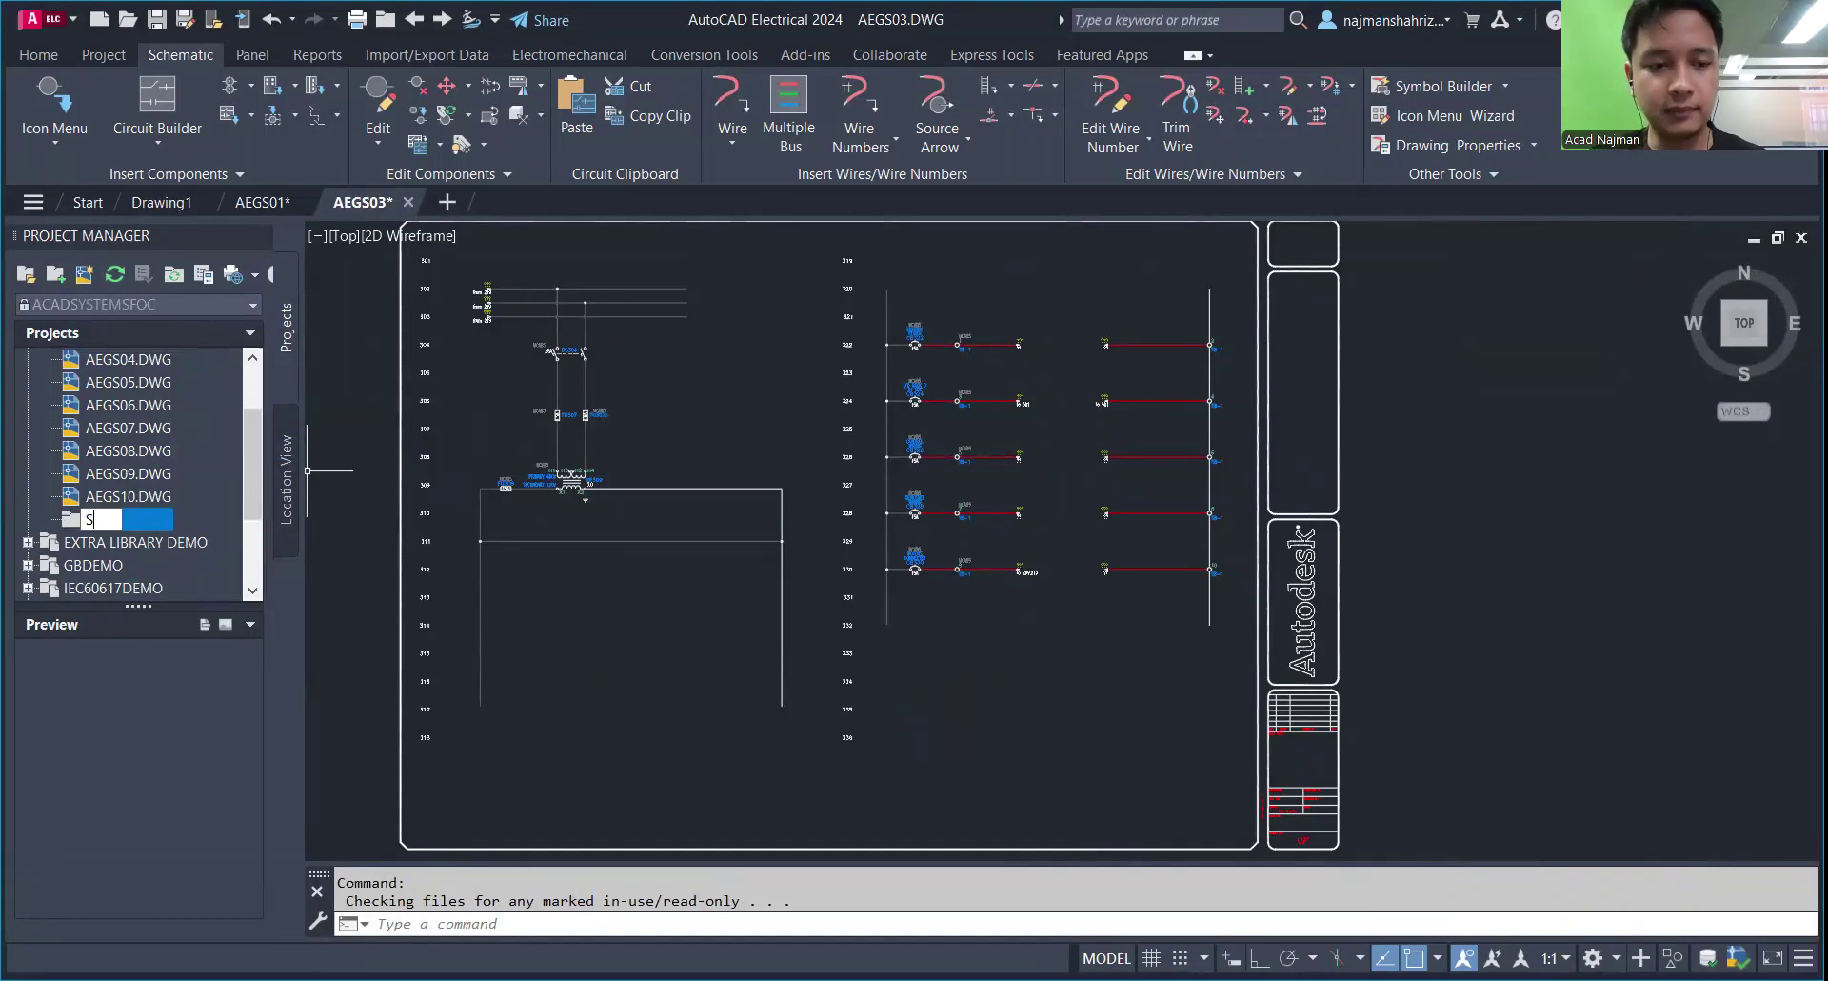
{"action": "type", "text": "hematic"}
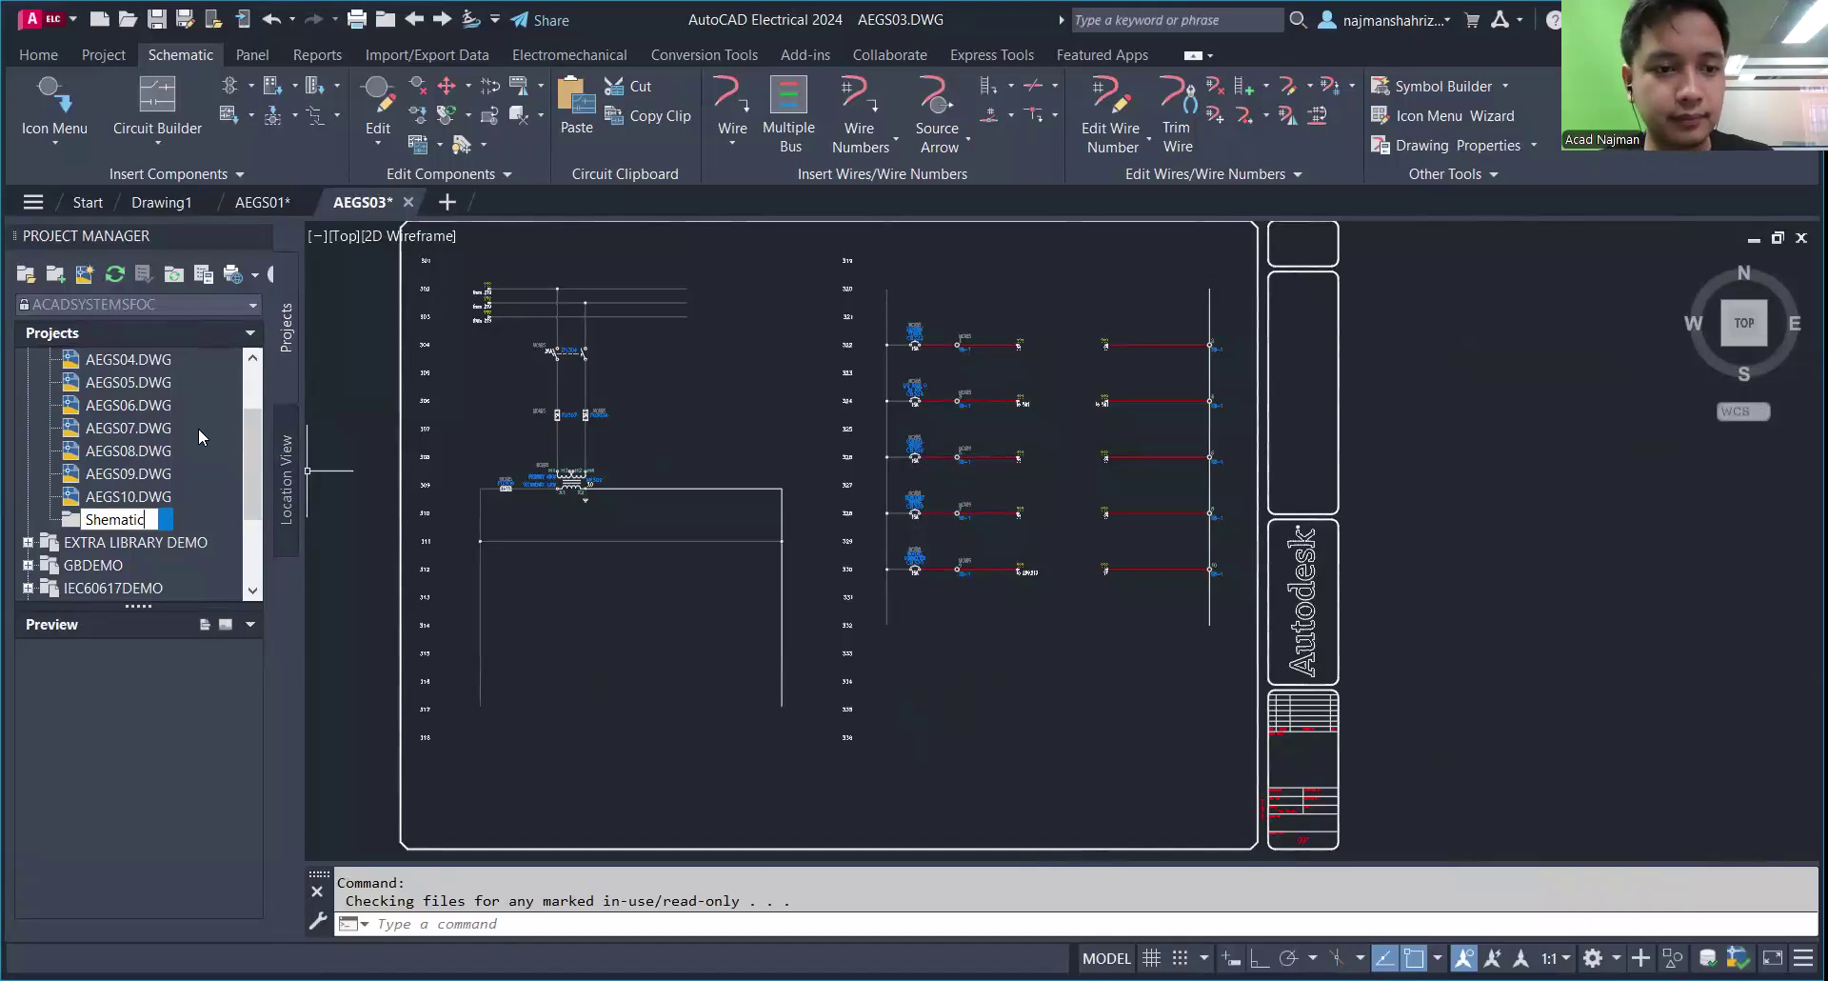
{"action": "key", "text": "Return"}
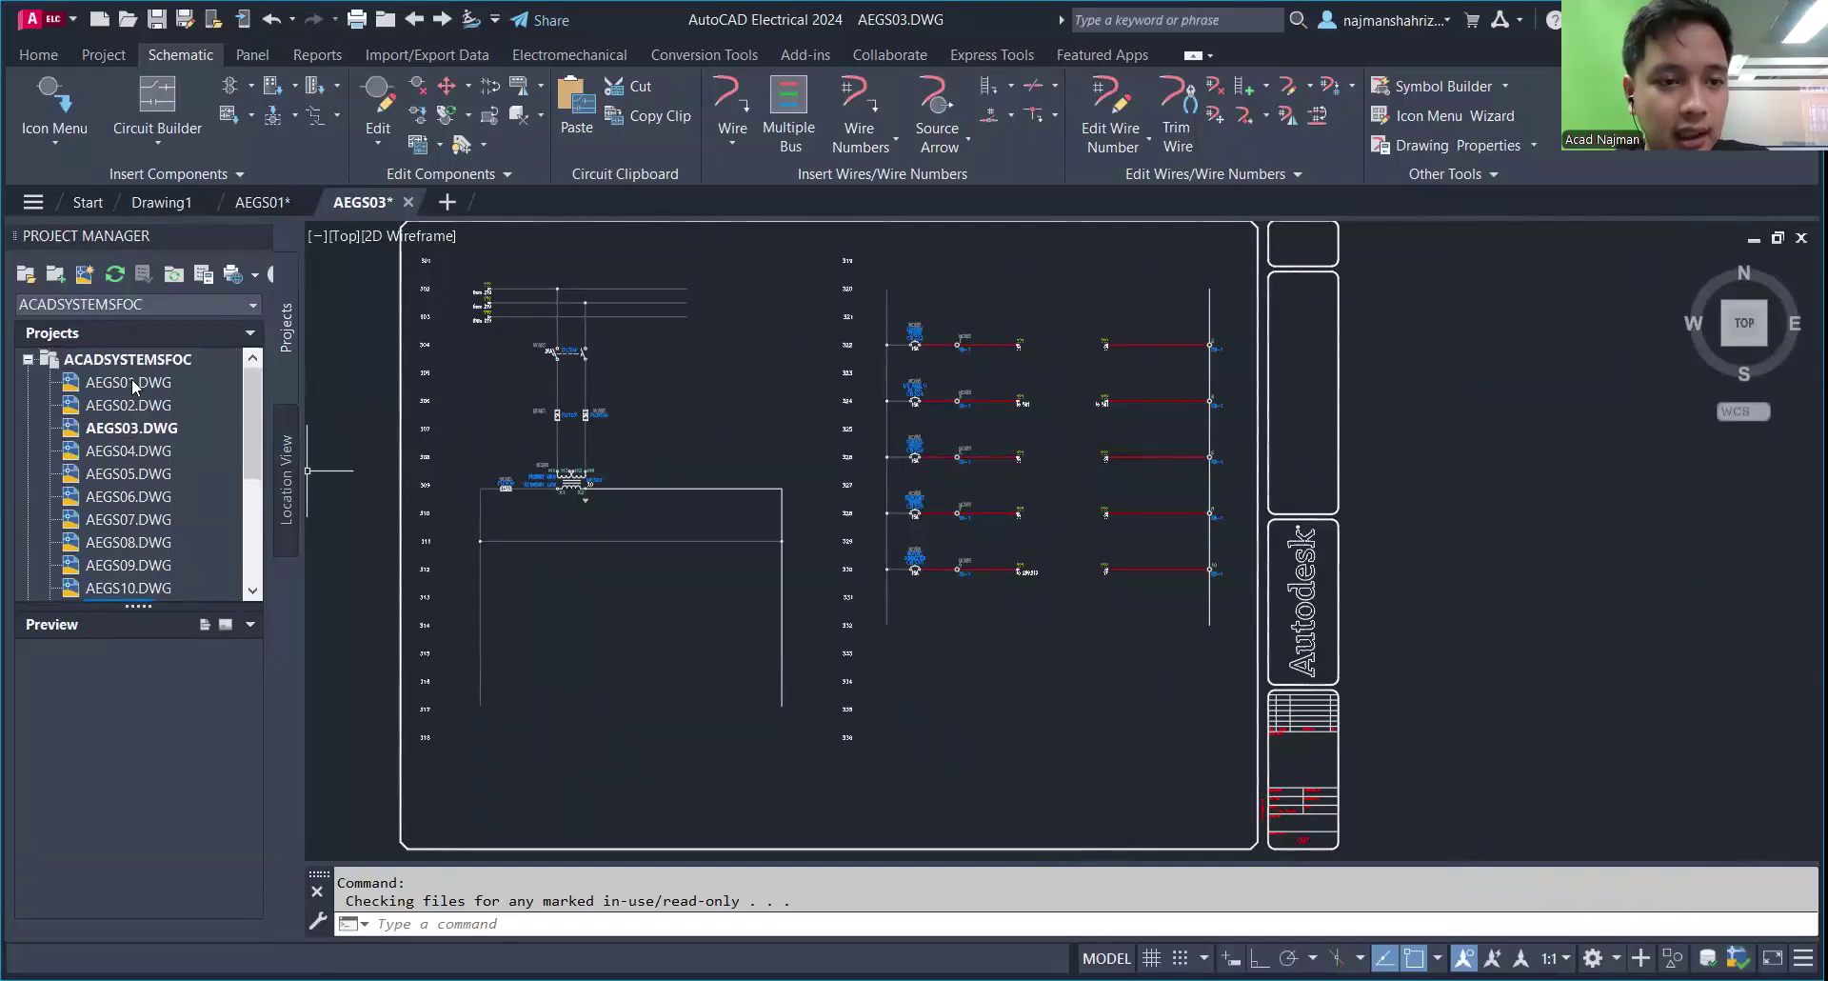
{"action": "scroll", "coordinate": [120, 527], "scroll_direction": "down", "scroll_amount": 1}
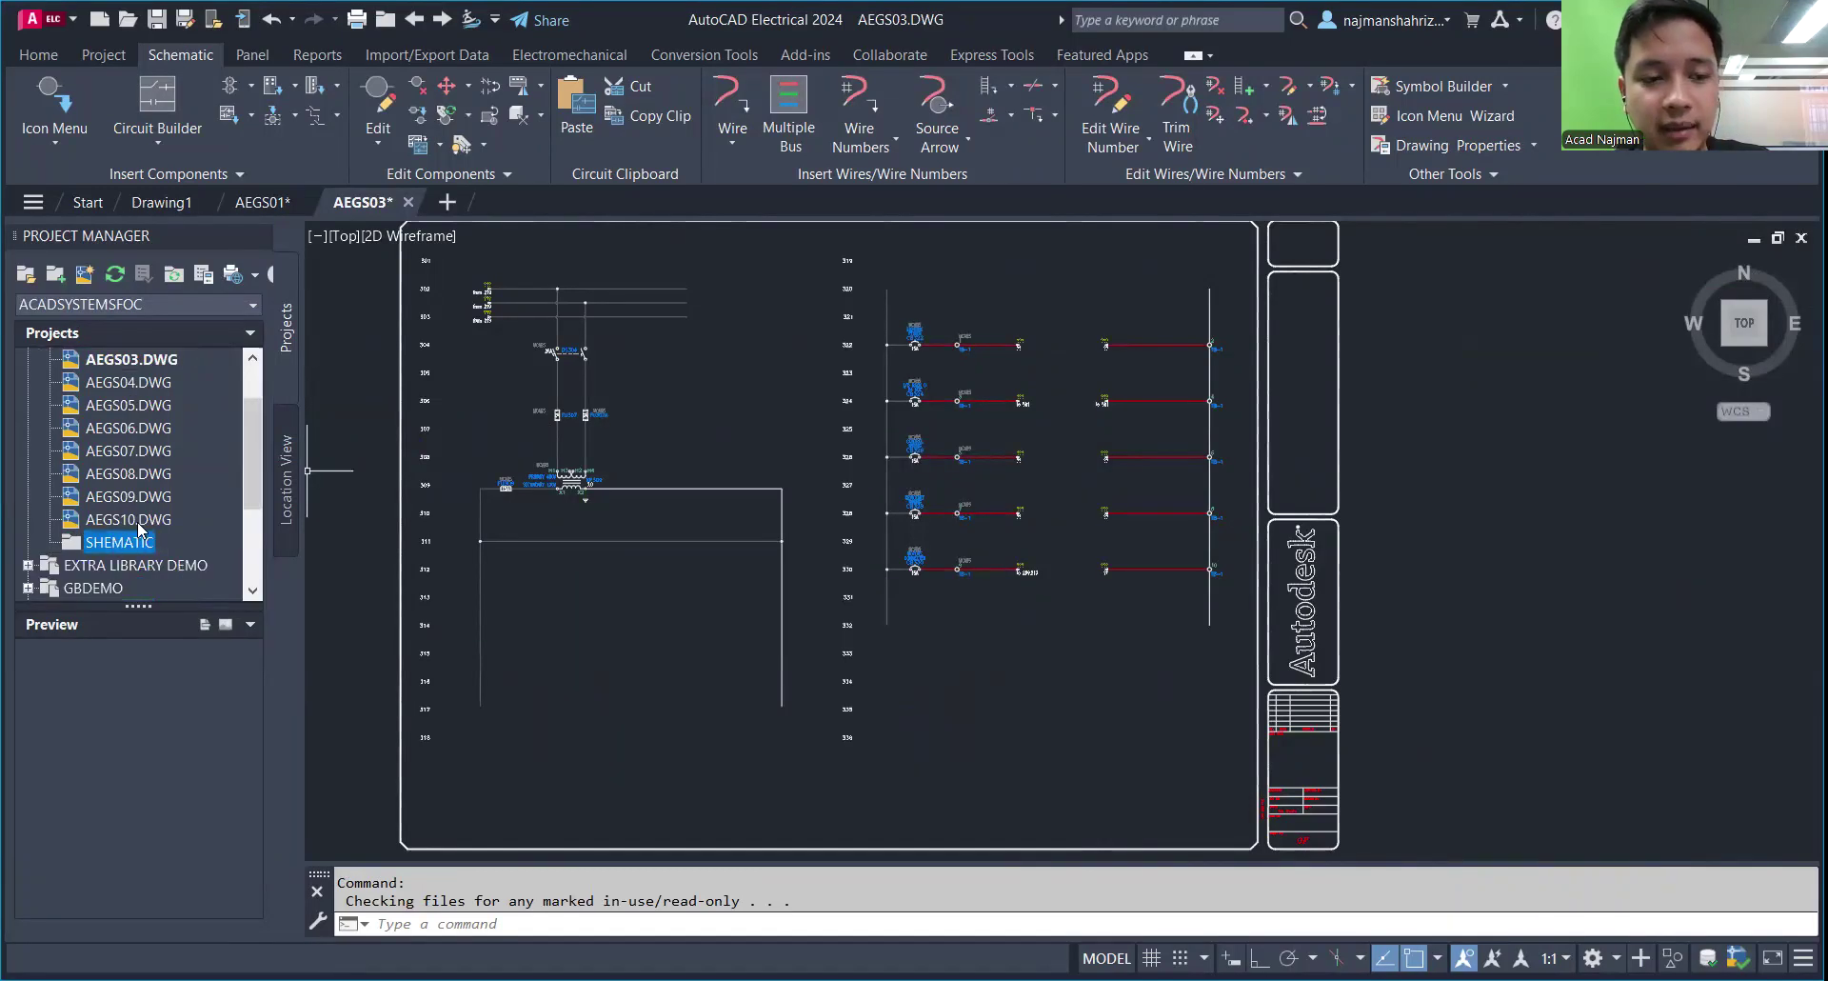
Step: Drag AEGS01.DWG and AEGS02.DWG into the SHEMATIC folder, then collapse it
{"action": "scroll", "coordinate": [153, 366], "scroll_direction": "up", "scroll_amount": 1}
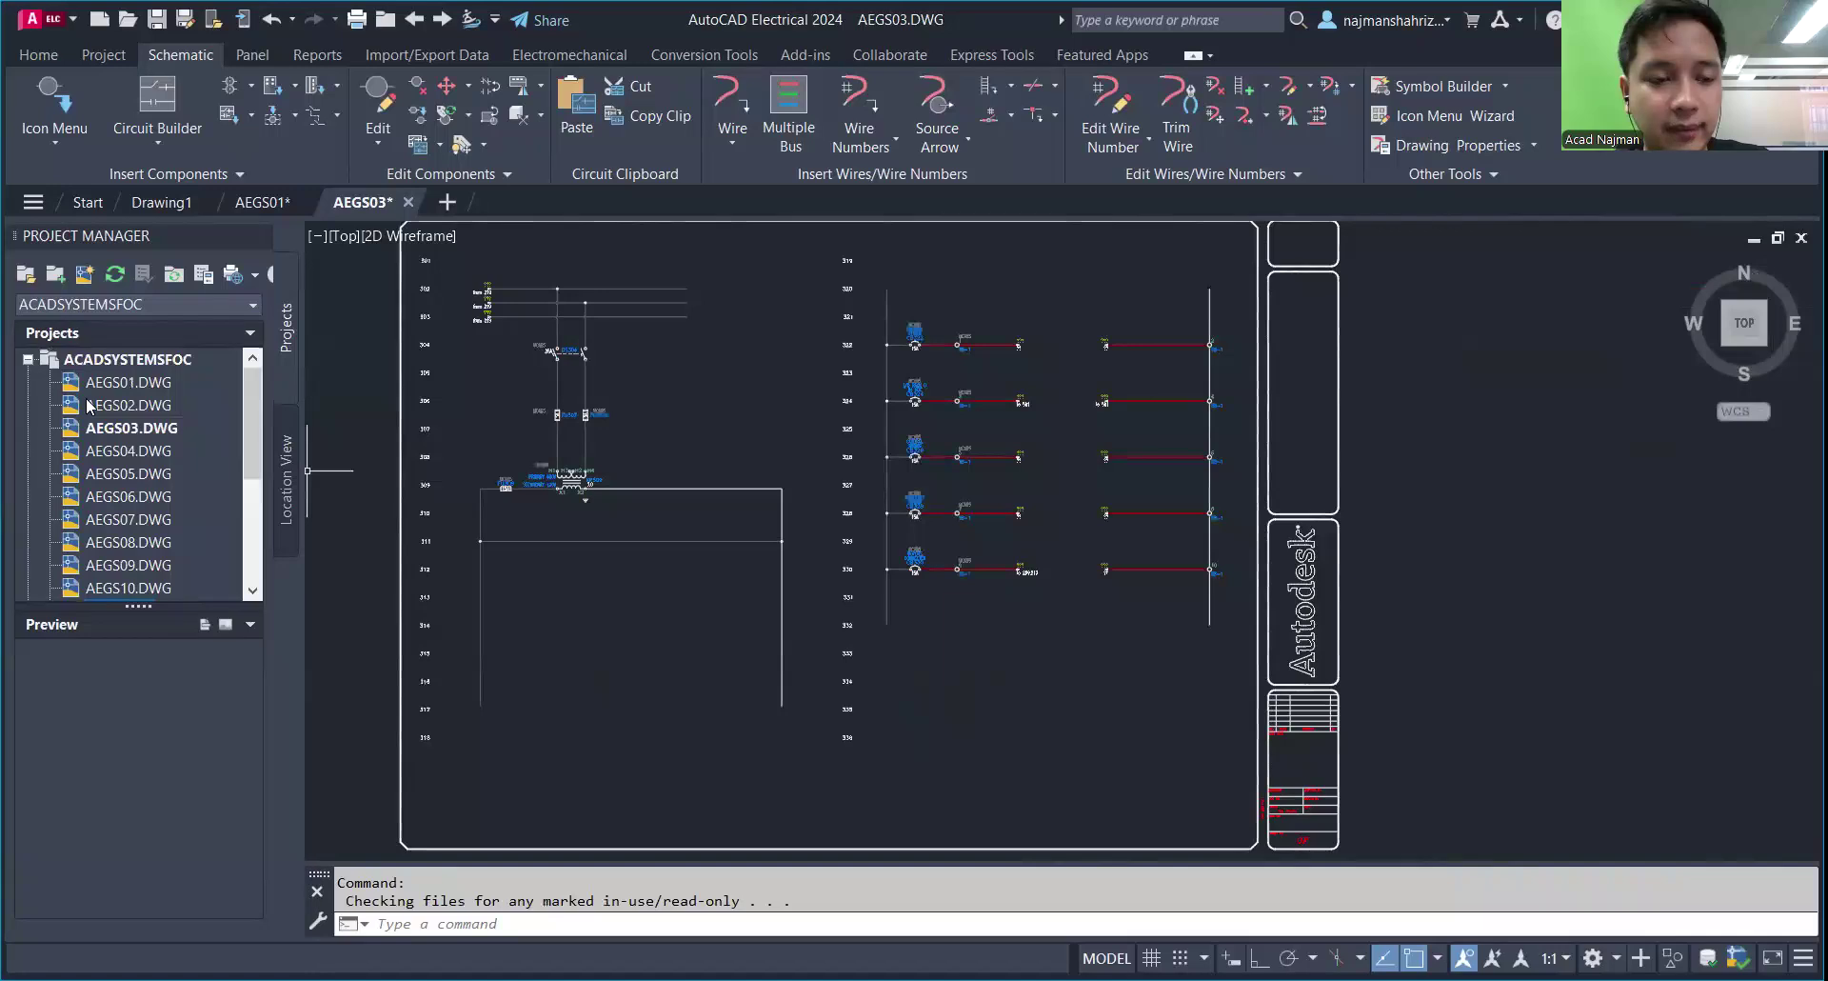
{"action": "scroll", "coordinate": [133, 539], "scroll_direction": "down", "scroll_amount": 1}
{"action": "left_click", "coordinate": [125, 543]}
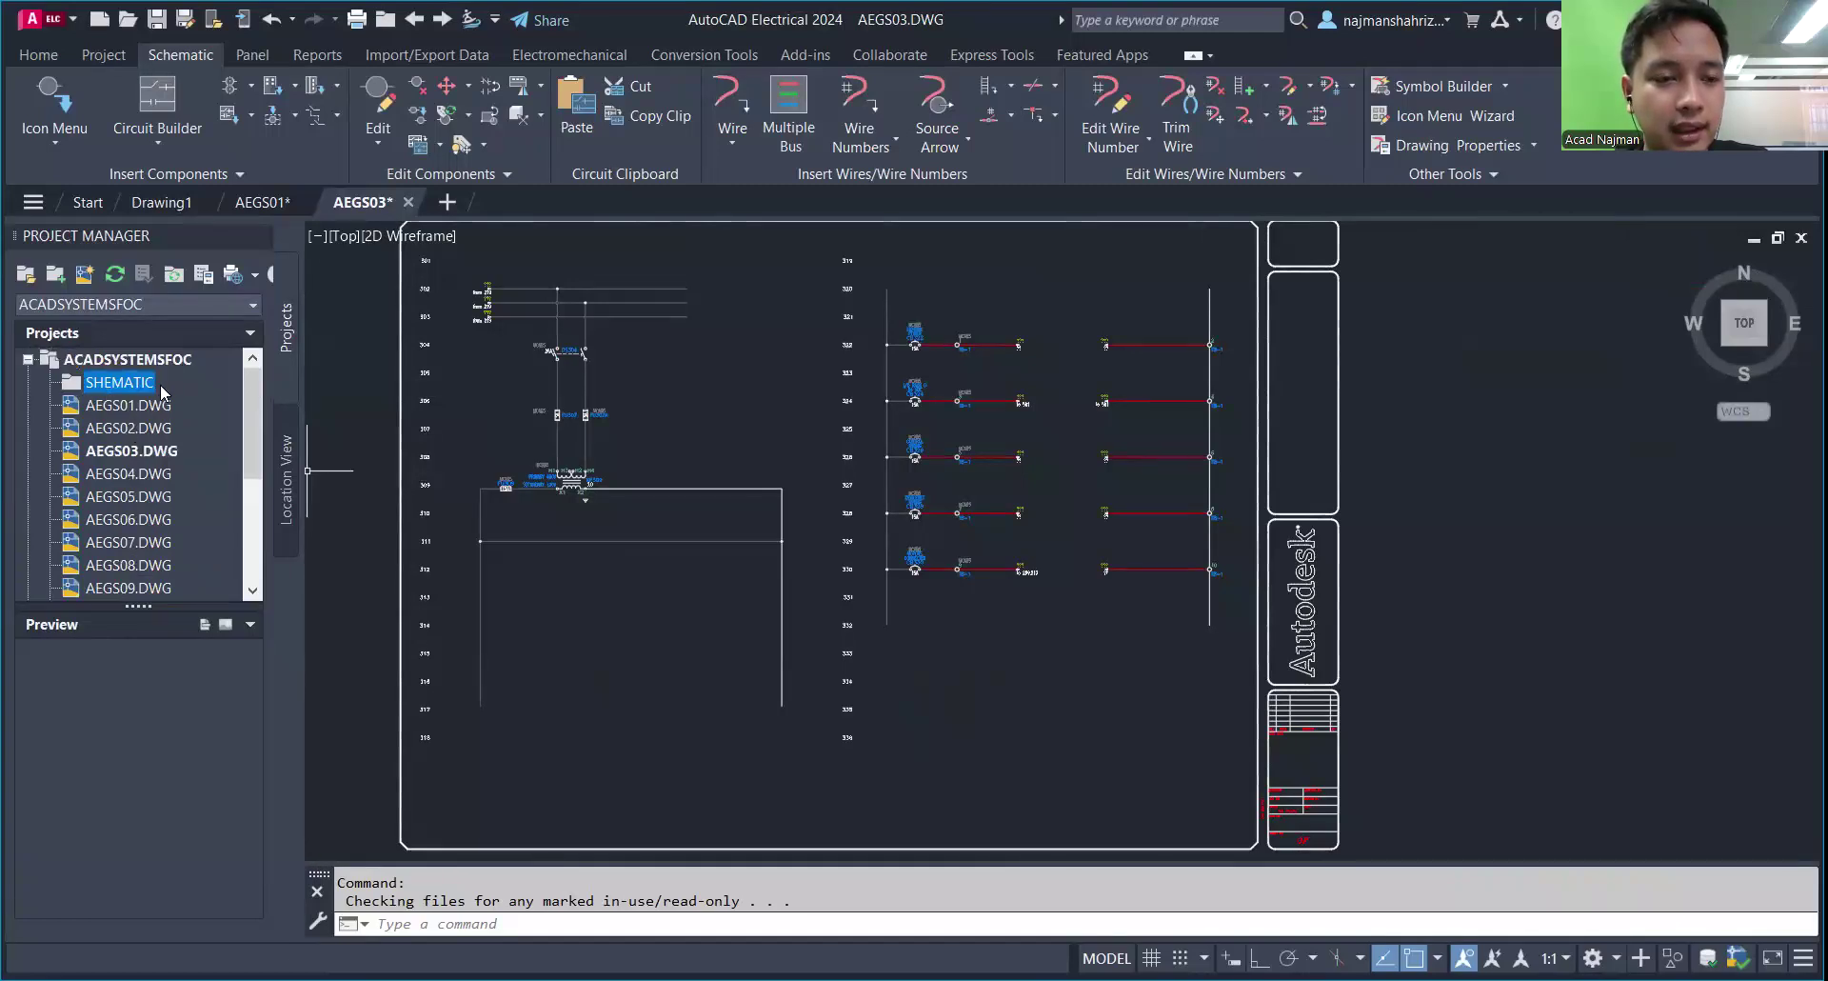
{"action": "left_click", "coordinate": [131, 408]}
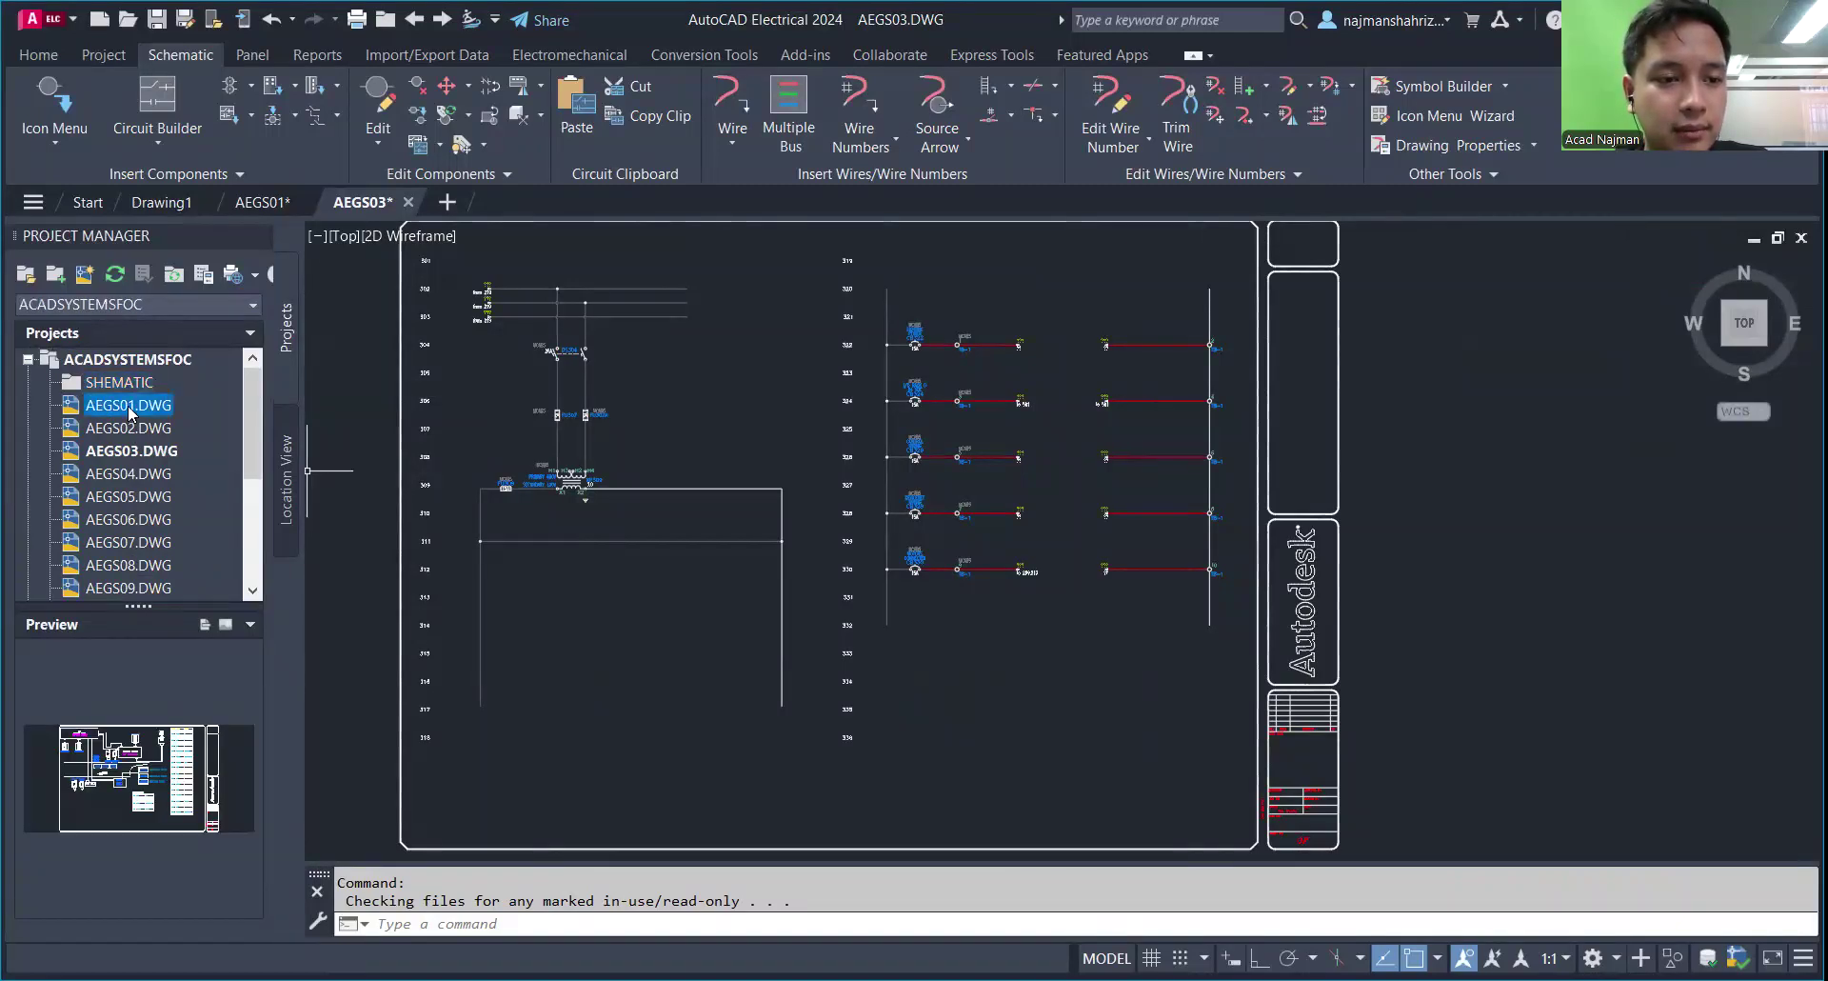
{"action": "left_click_drag", "start_coordinate": [131, 411], "coordinate": [135, 390]}
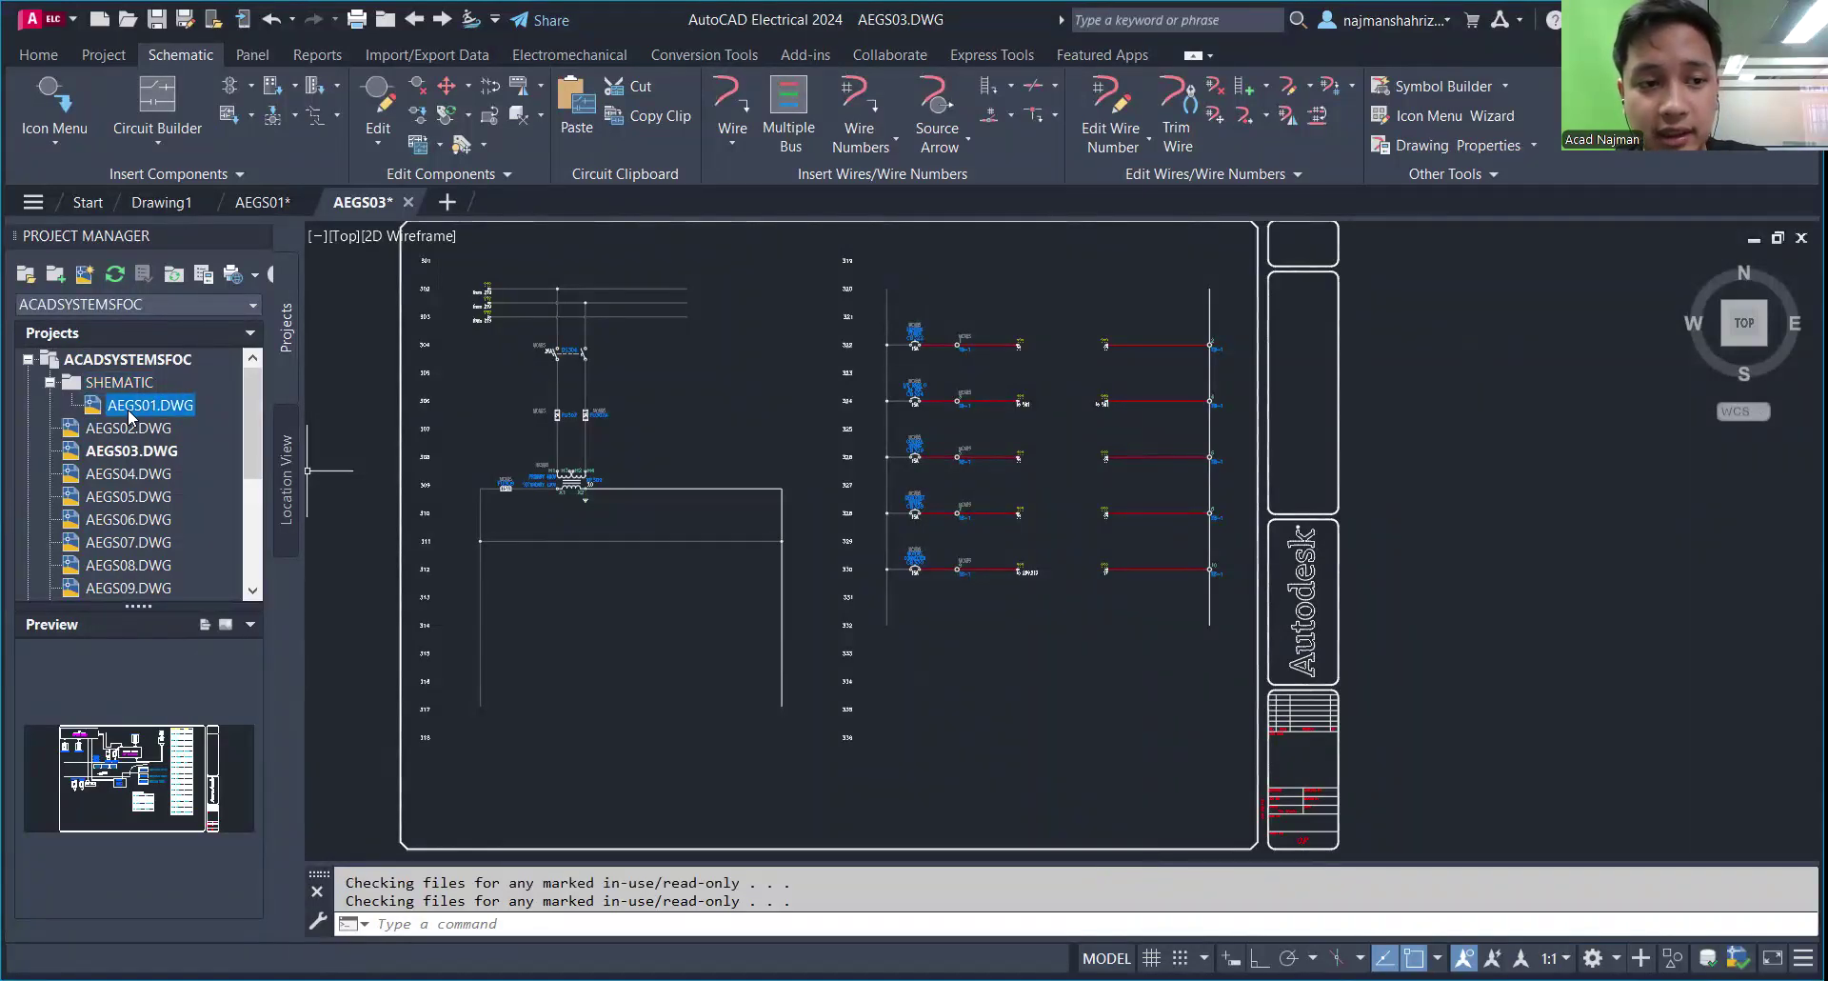
{"action": "left_click", "coordinate": [128, 431]}
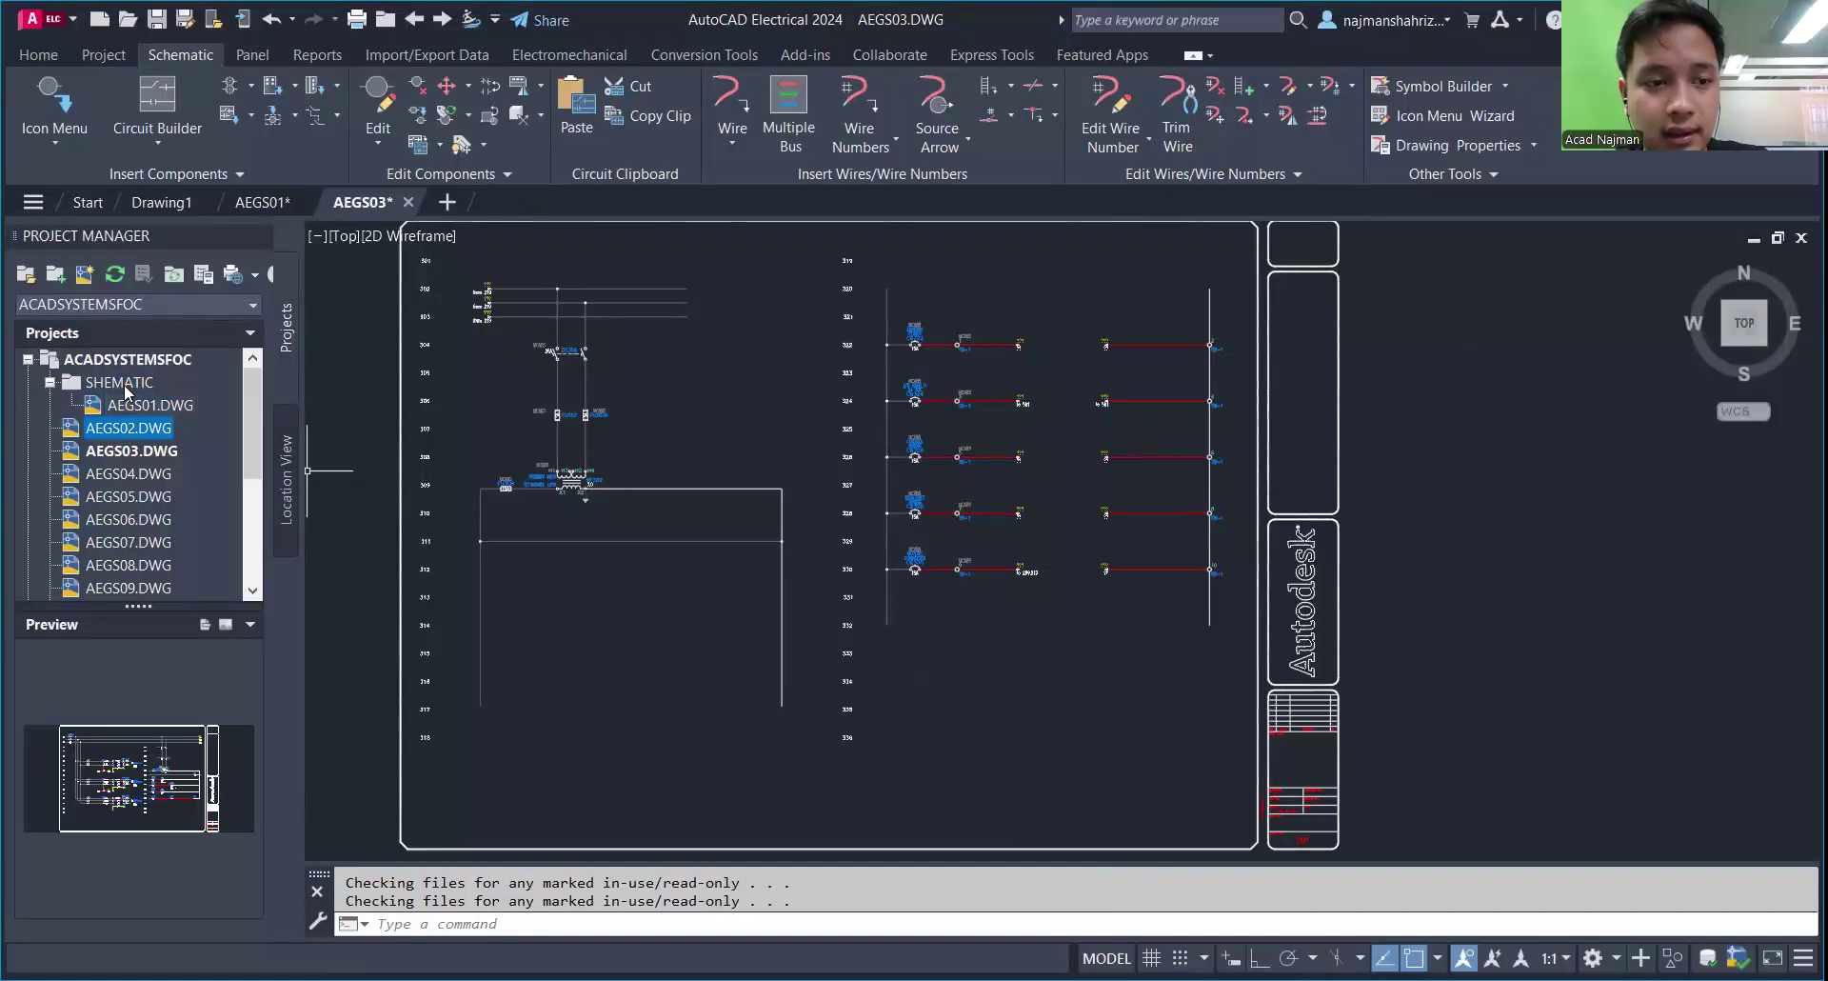
{"action": "left_click", "coordinate": [126, 384]}
{"action": "left_click_drag", "start_coordinate": [123, 385], "coordinate": [124, 384]}
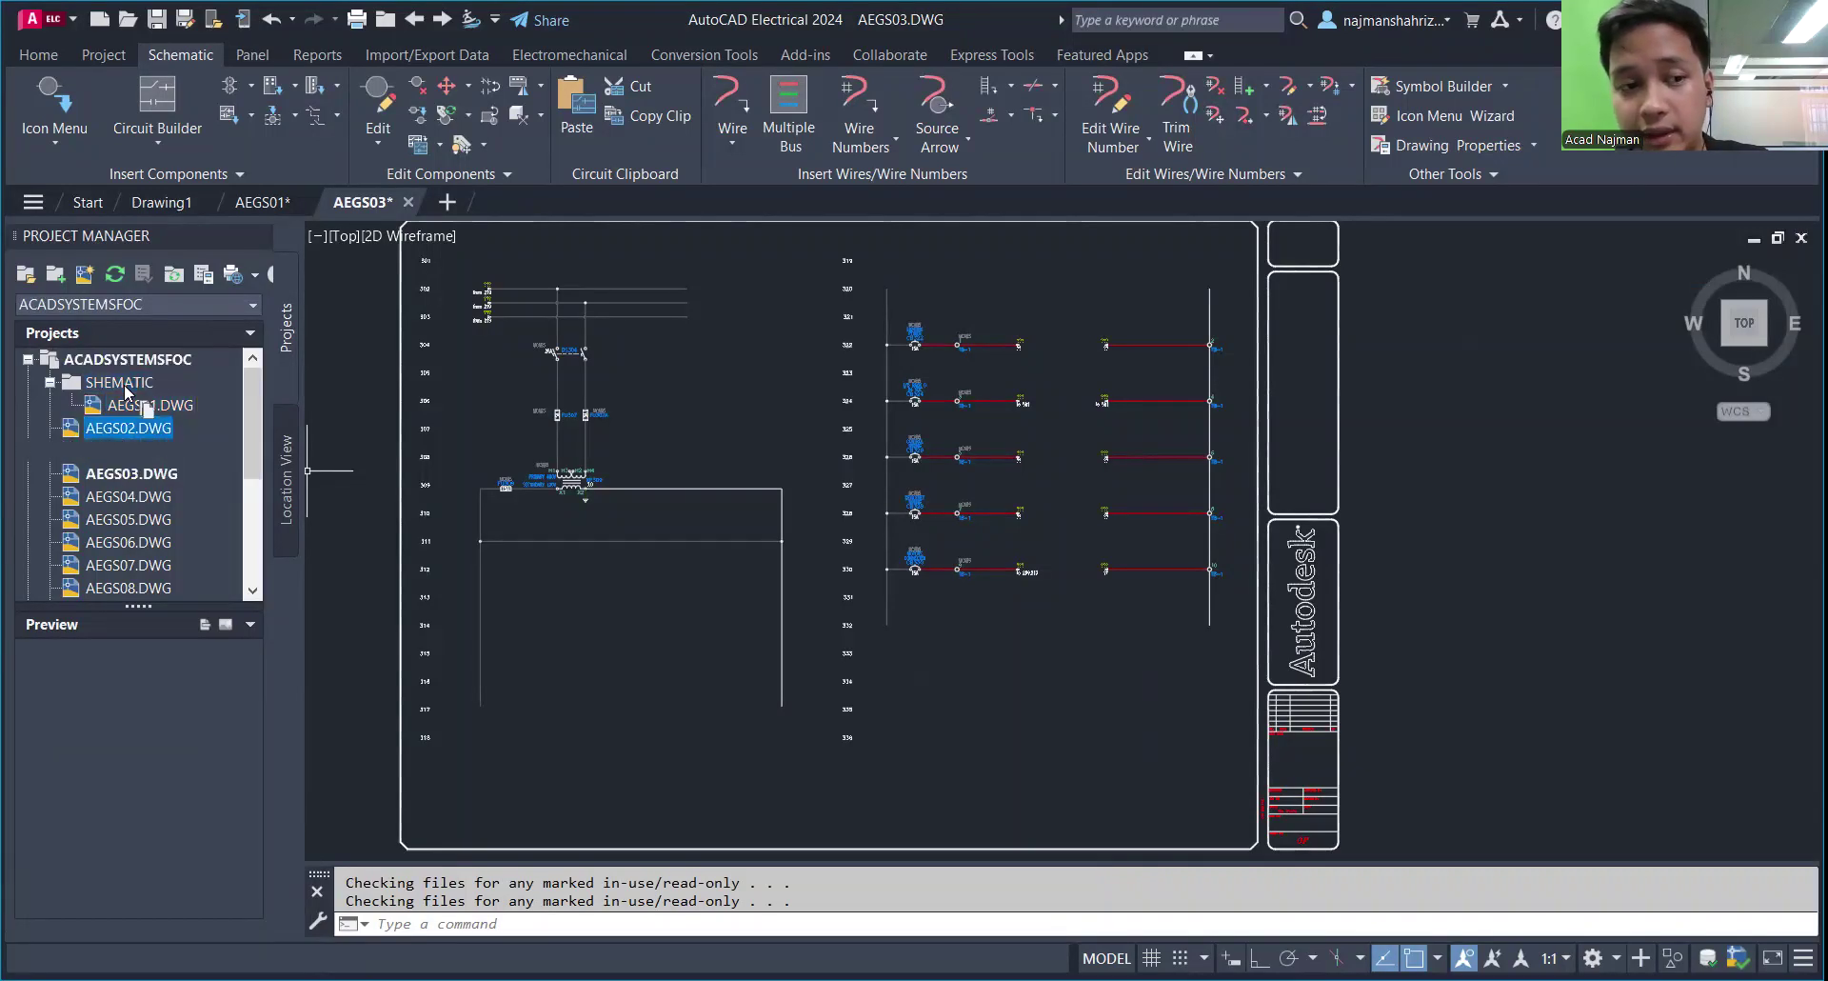
{"action": "left_click", "coordinate": [47, 385]}
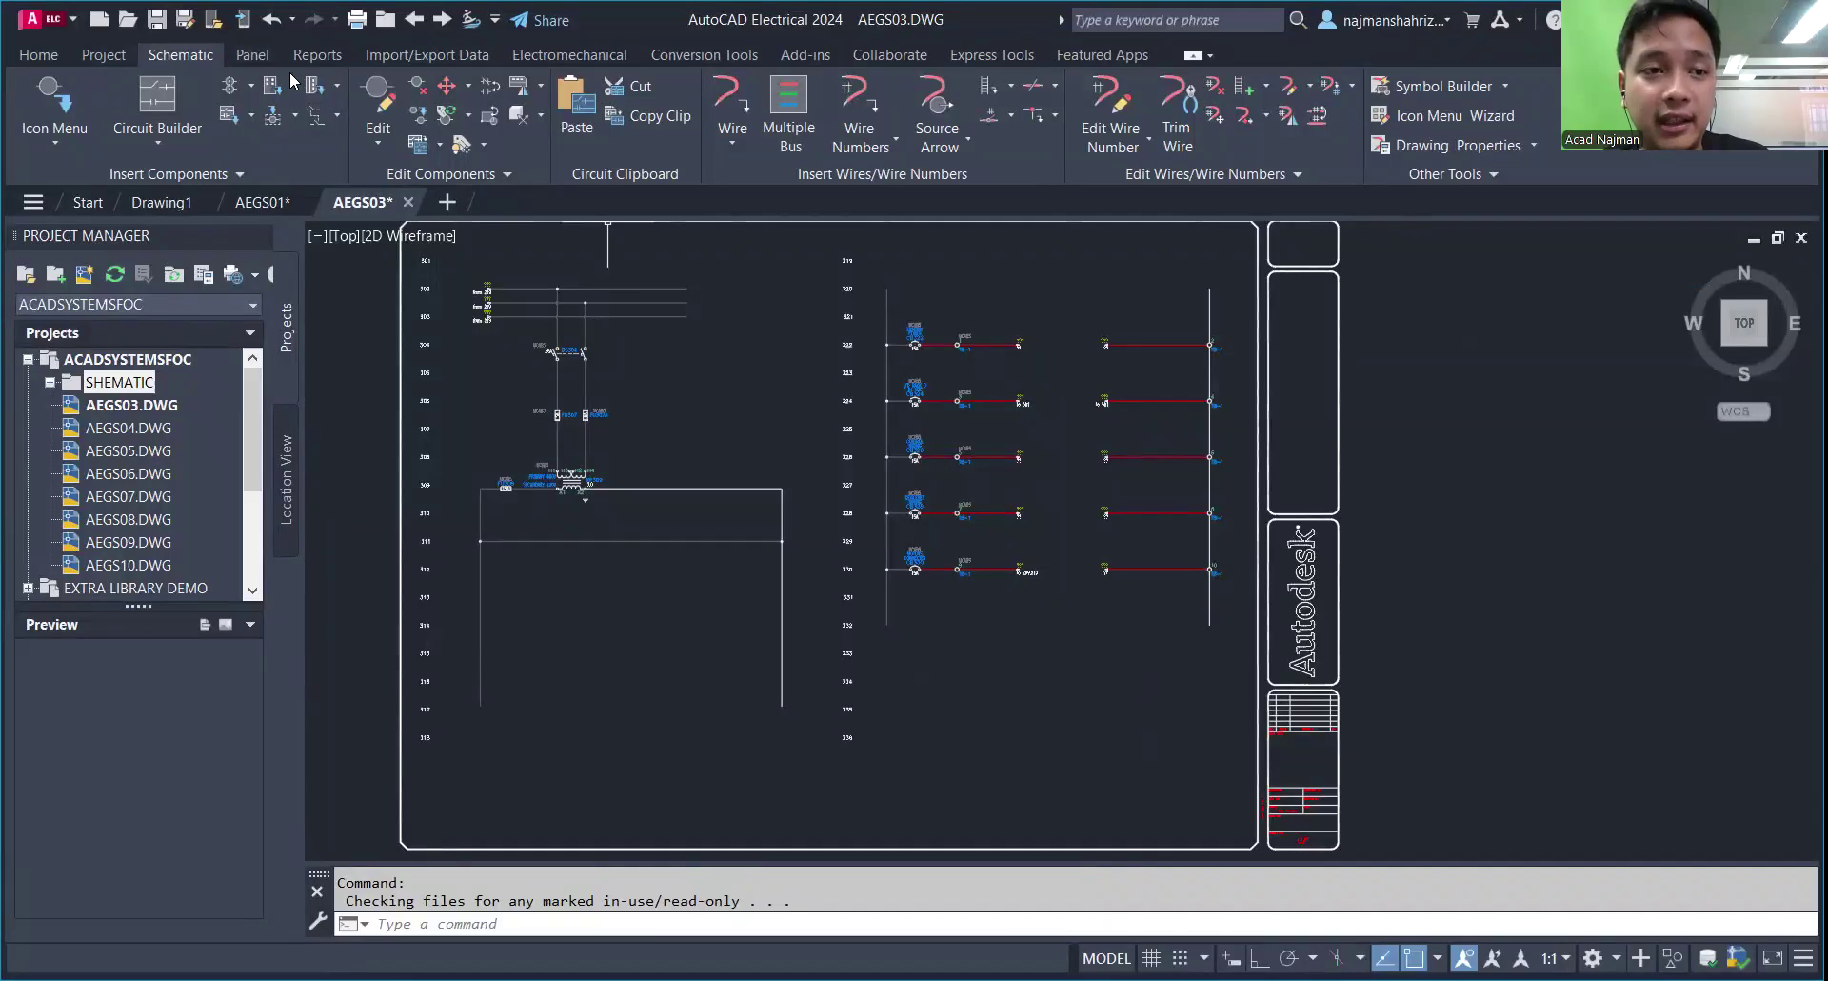
Step: Cycle through the Project, Schematic and Panel ribbon tabs, ending on the Reports tab
{"action": "left_click", "coordinate": [115, 57]}
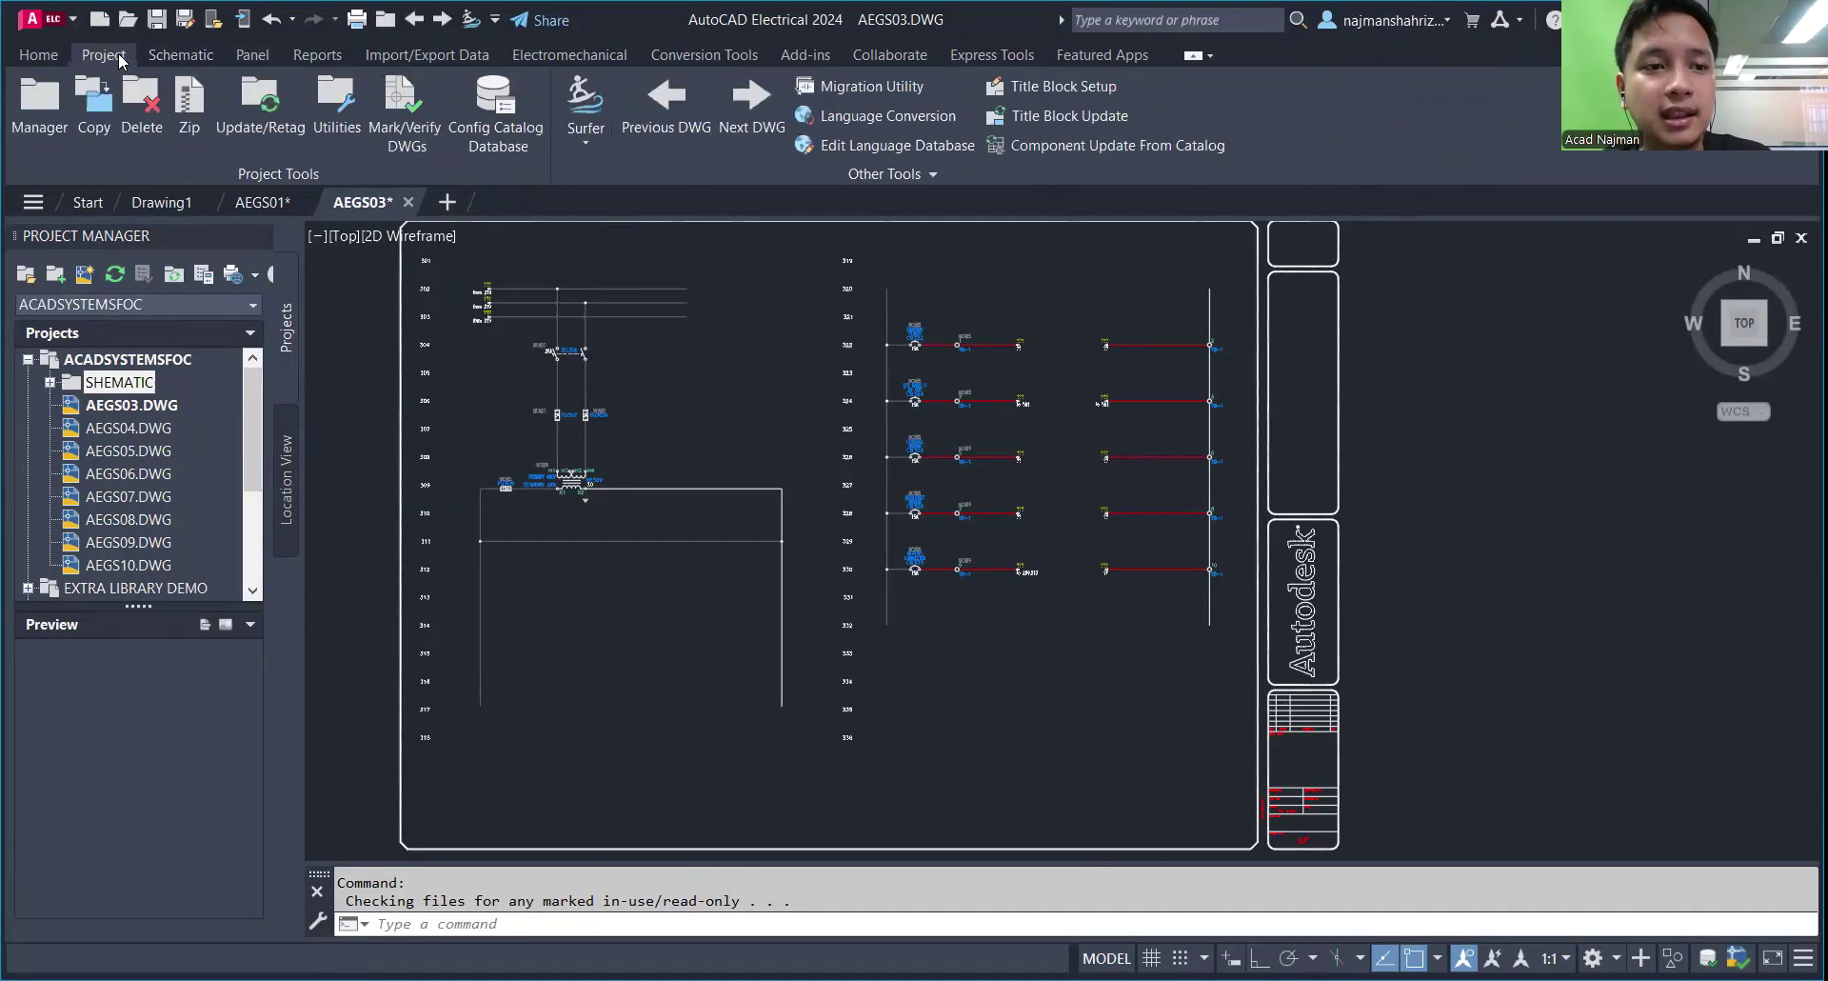
{"action": "left_click", "coordinate": [44, 57]}
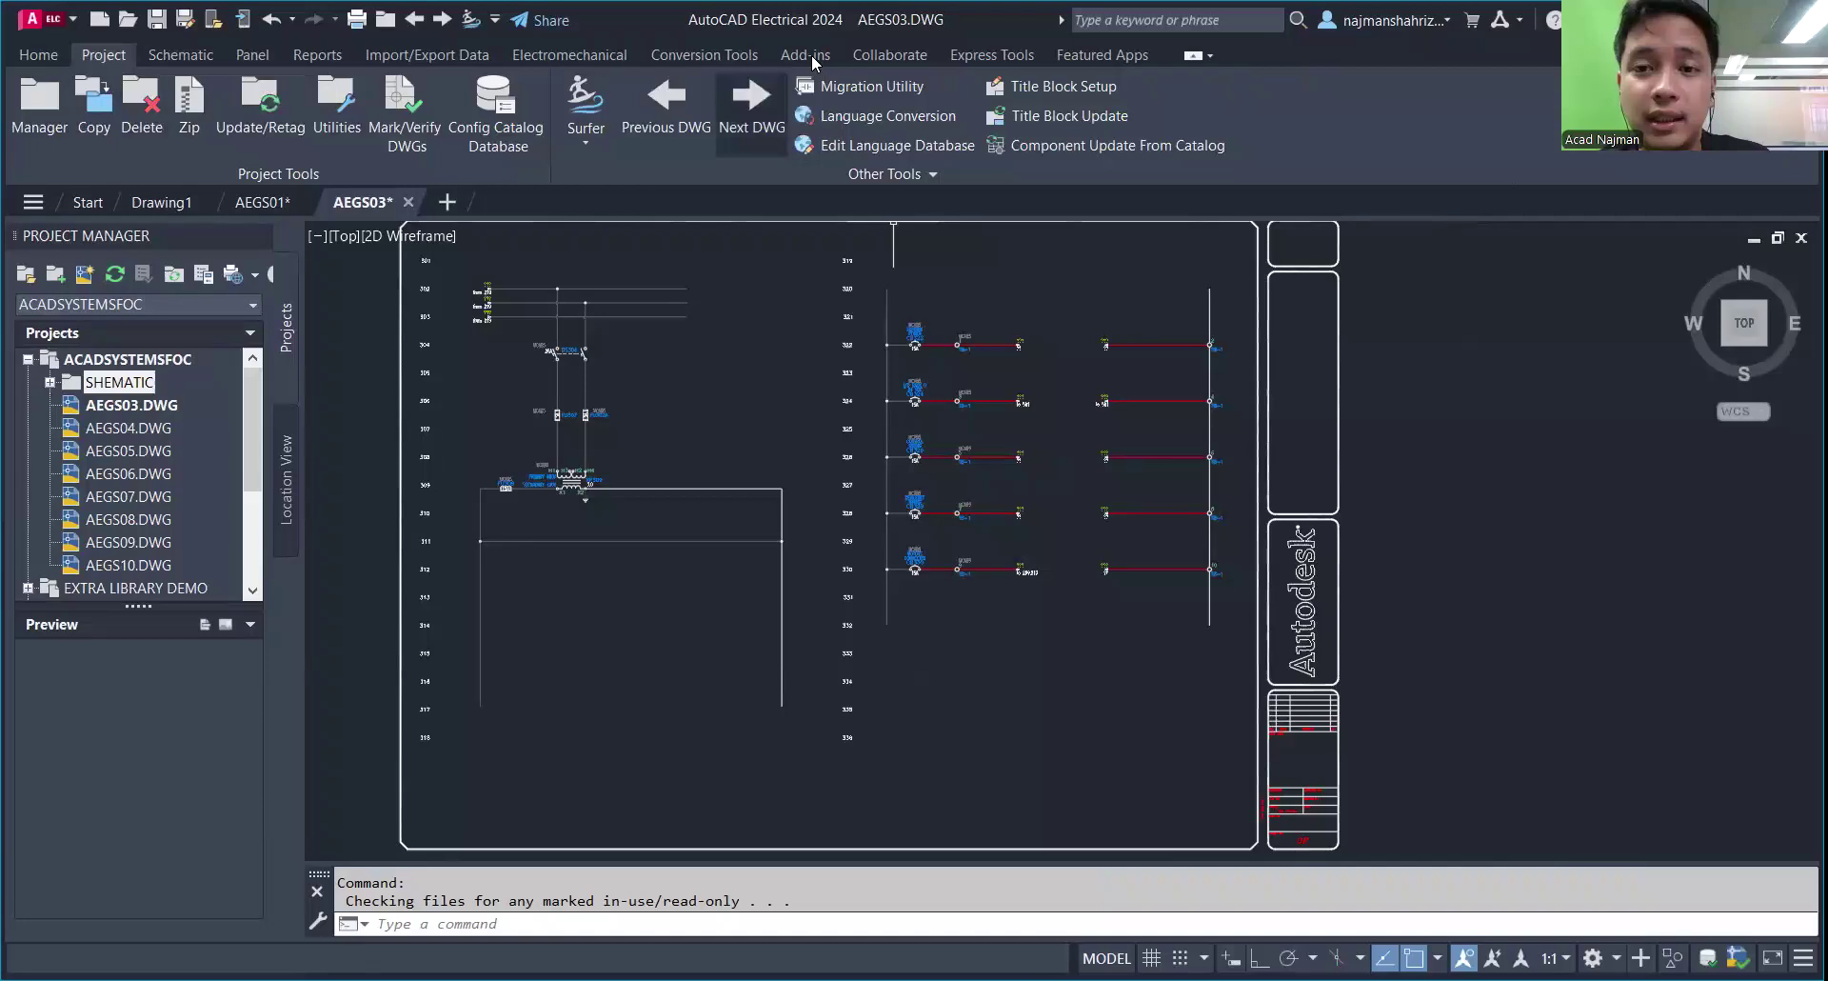
{"action": "left_click", "coordinate": [178, 54]}
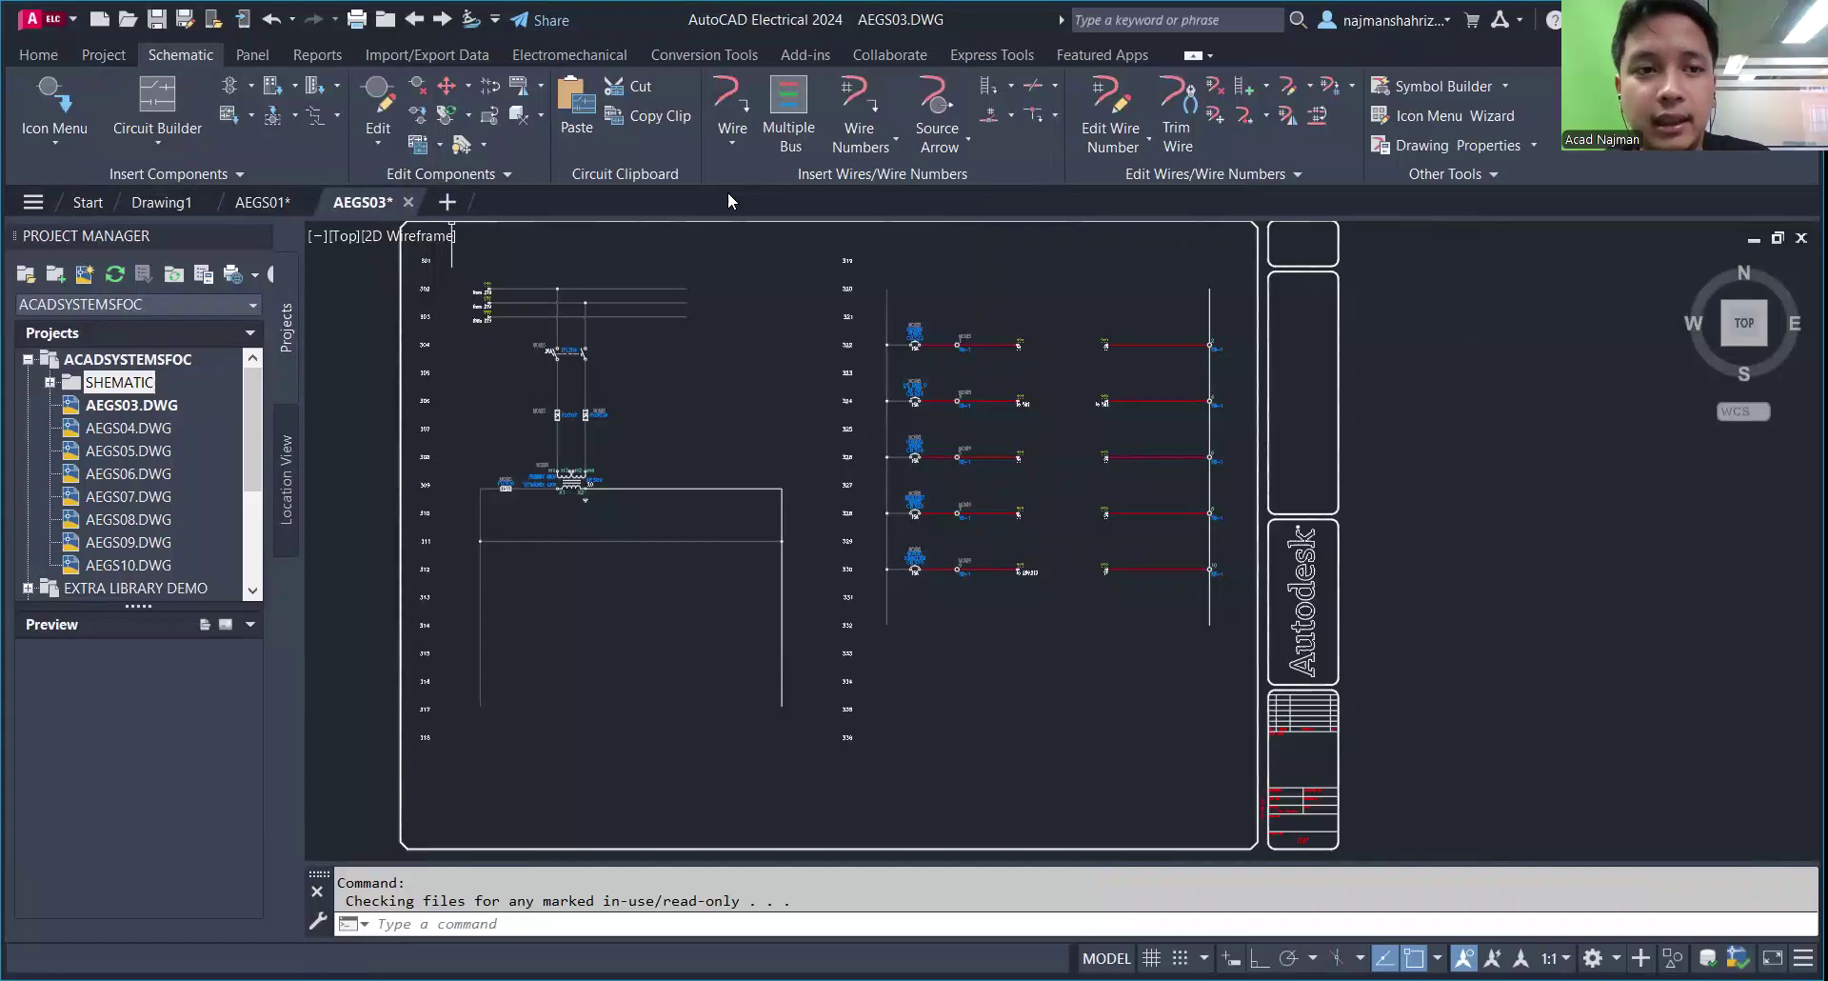
{"action": "left_click", "coordinate": [250, 57]}
{"action": "left_click", "coordinate": [317, 54]}
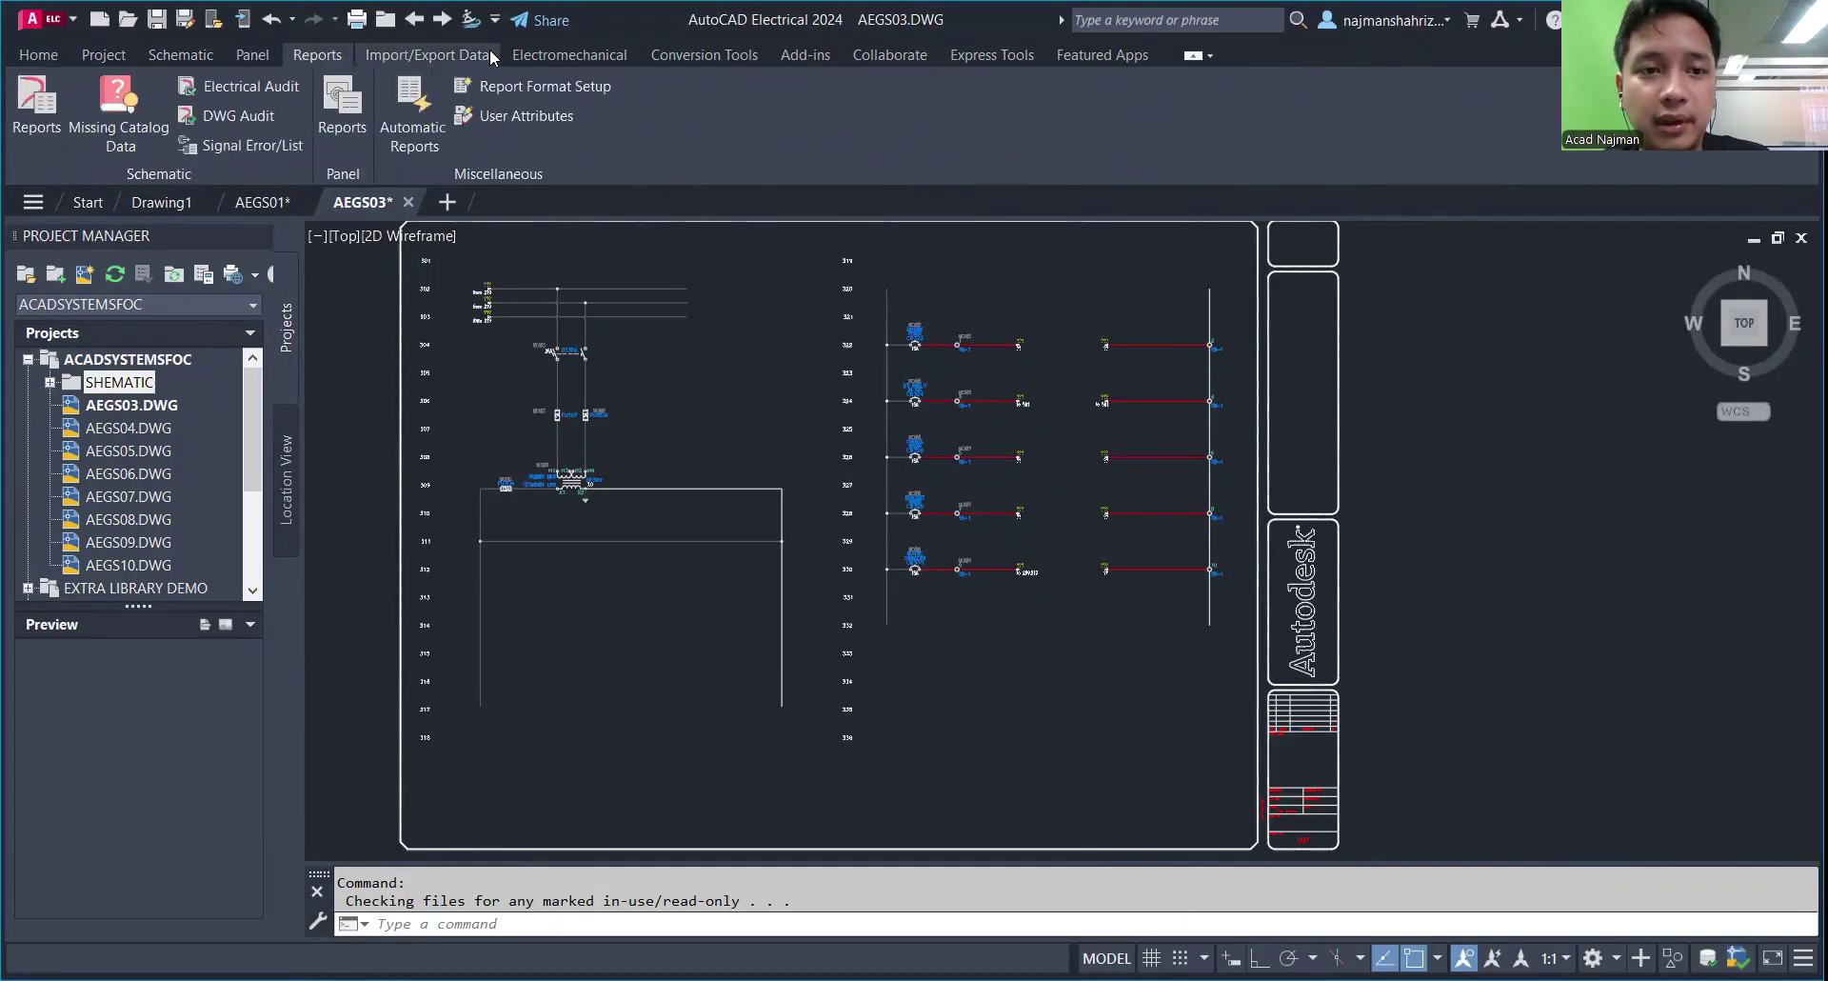